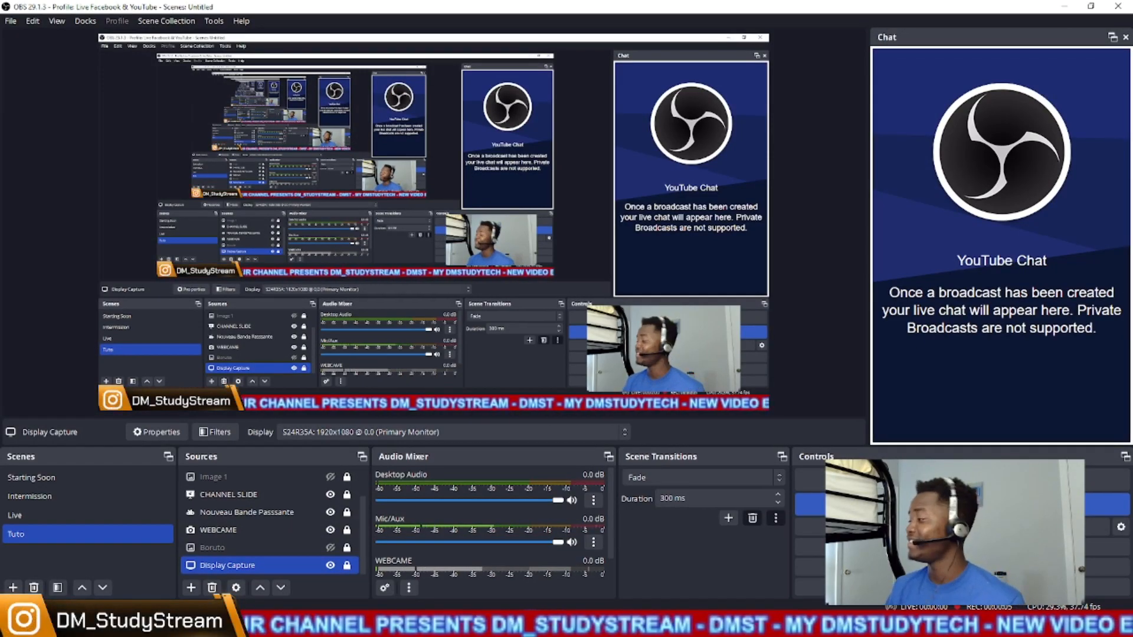
- Switch to the Edge browser window showing the YouTube channel and open canva.com in a new tab
click(272, 626)
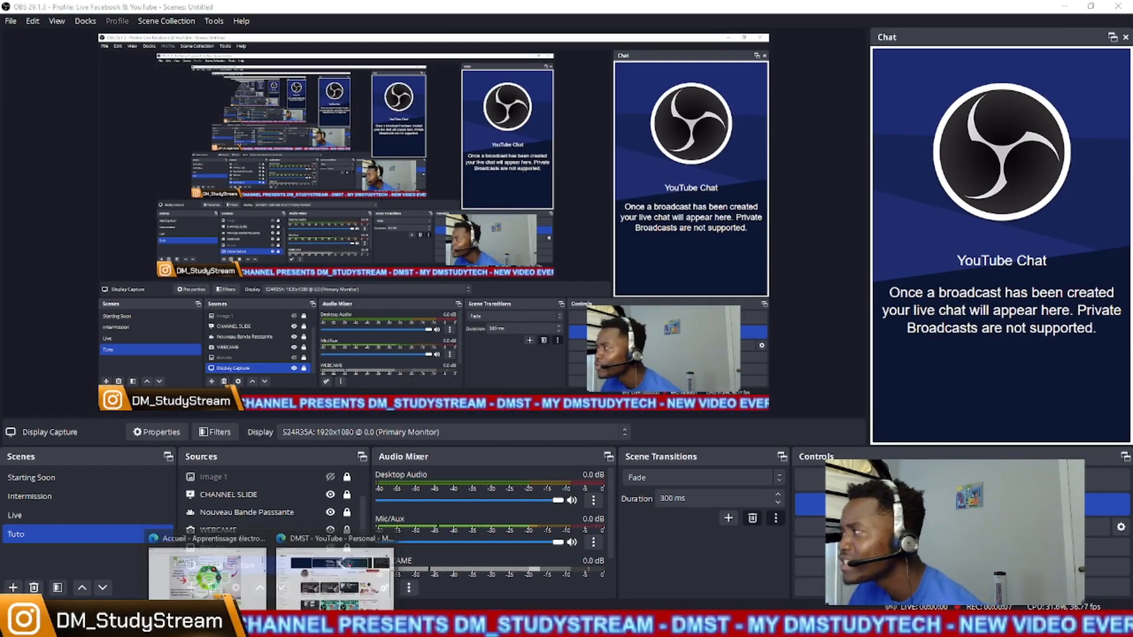
click(279, 556)
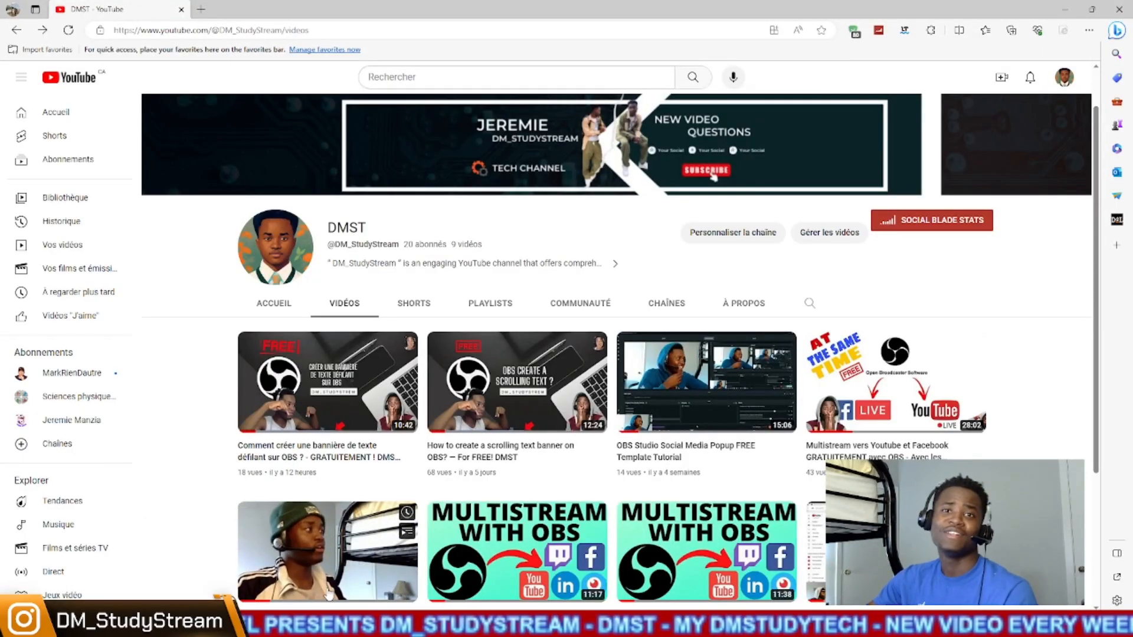
click(208, 12)
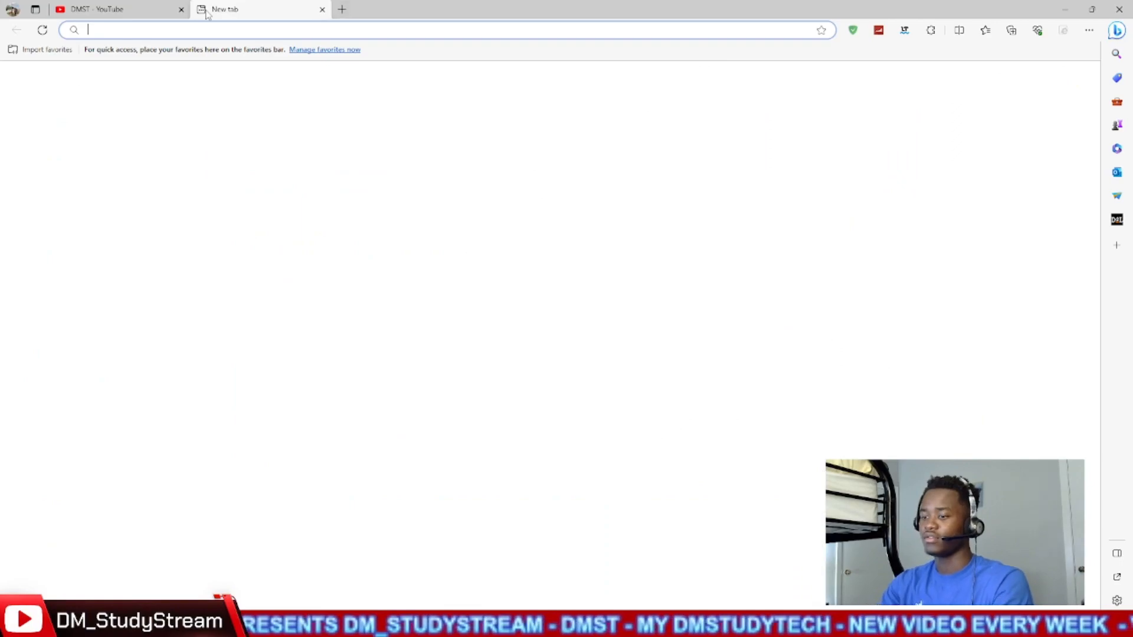
text(can)
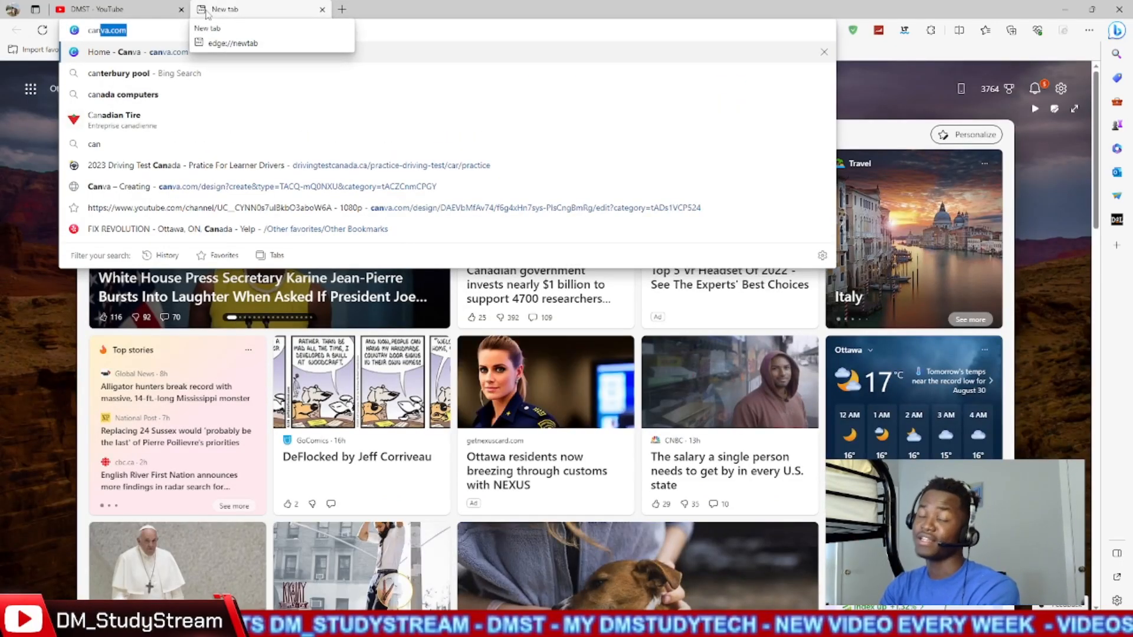
key(Return)
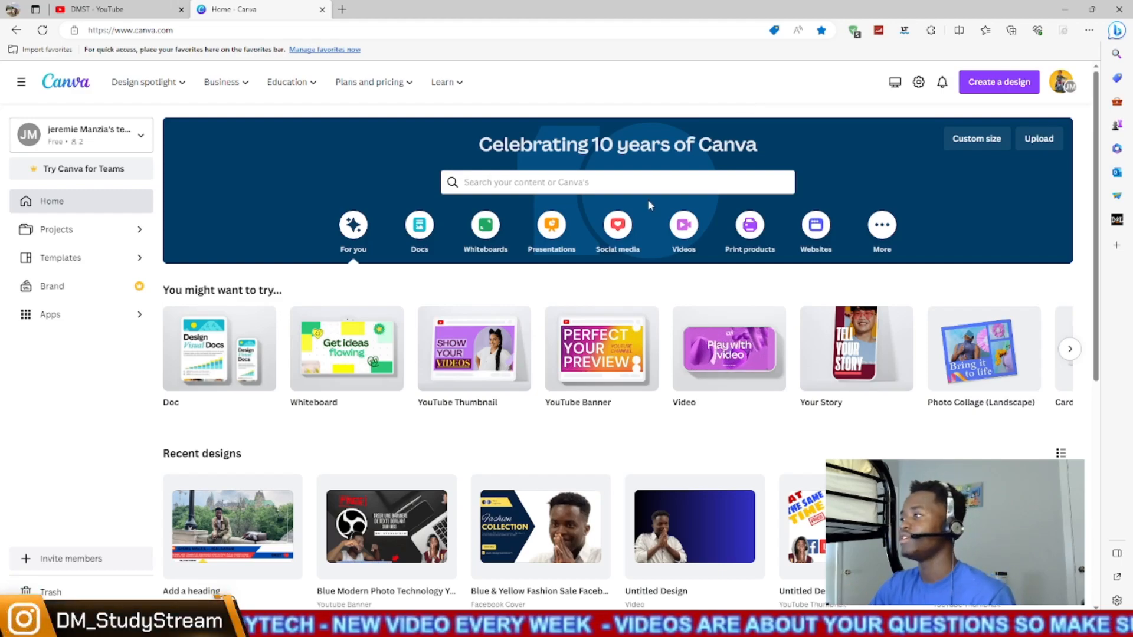
- Open the "Add a heading" YouTube thumbnail design to view it, and browse the recent designs on the Canva home page
click(260, 490)
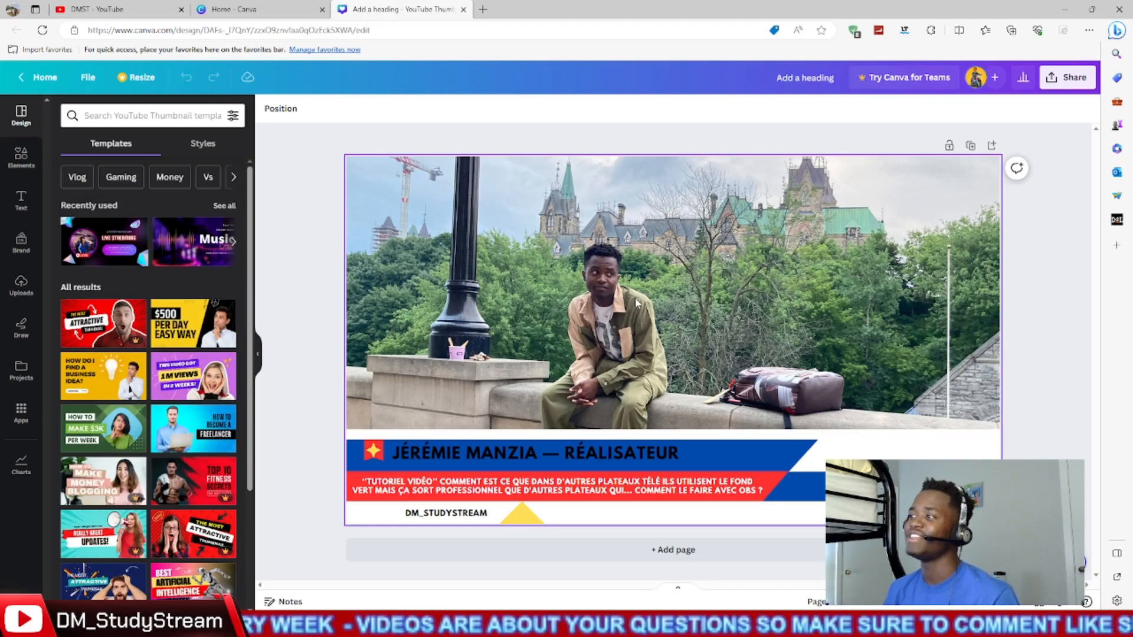
click(234, 9)
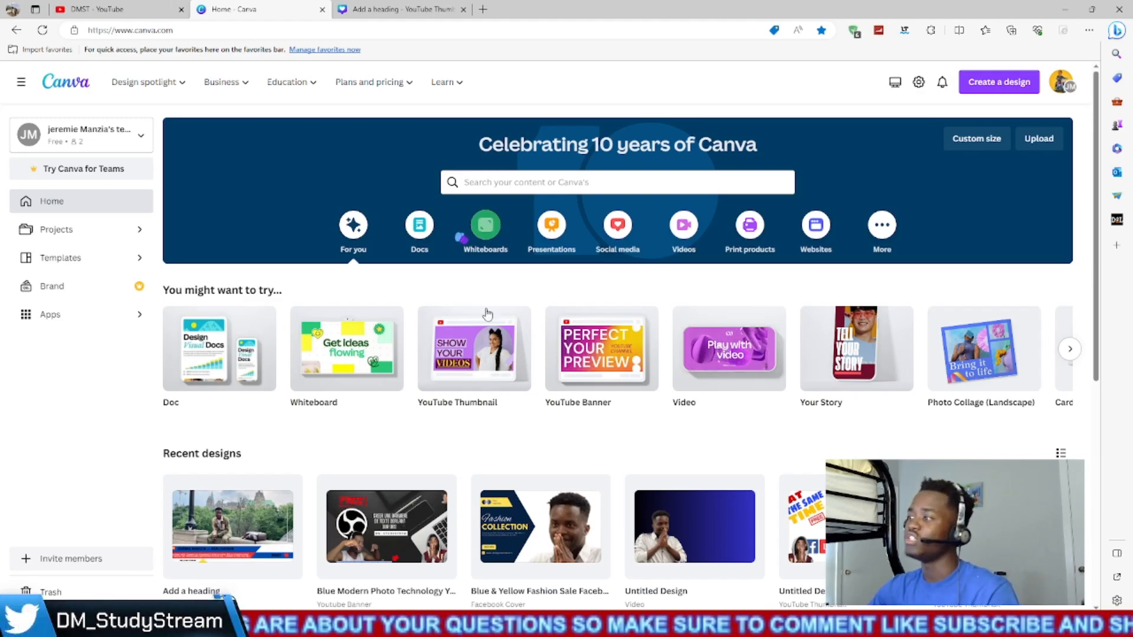
scroll(478, 236, down, 3)
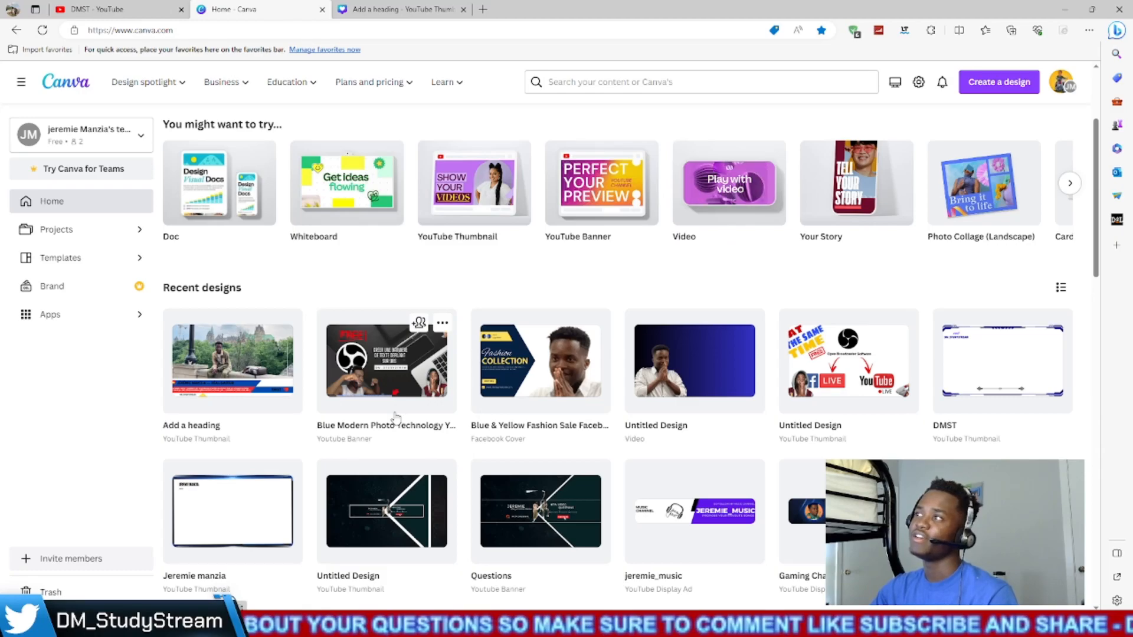
scroll(395, 416, down, 5)
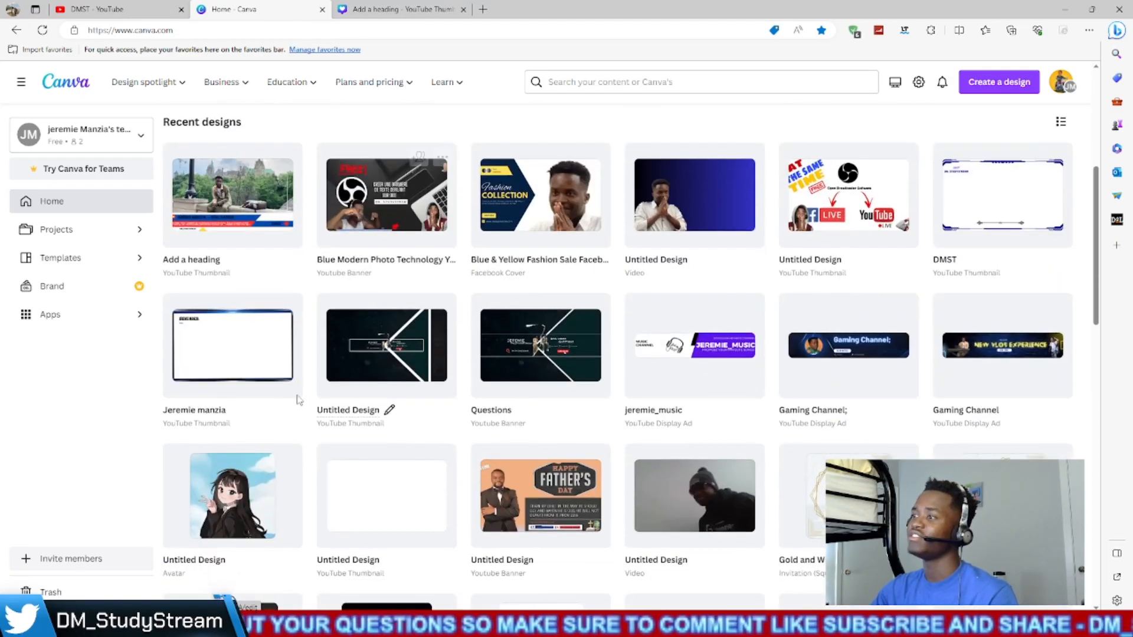
scroll(388, 388, down, 2)
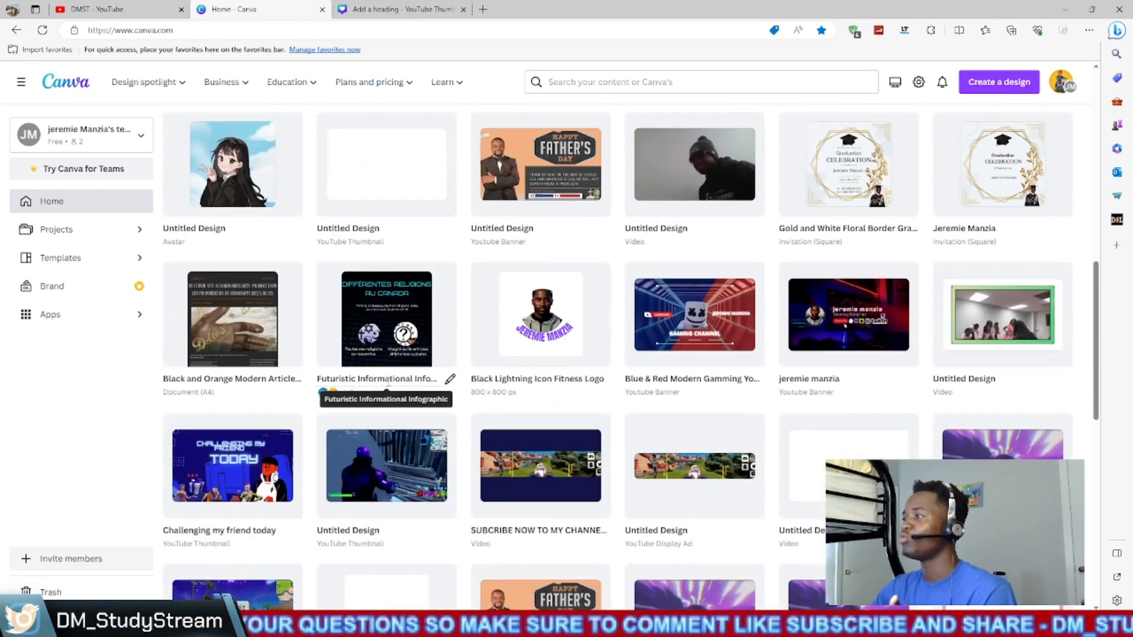
scroll(388, 388, down, 4)
scroll(389, 387, down, 2)
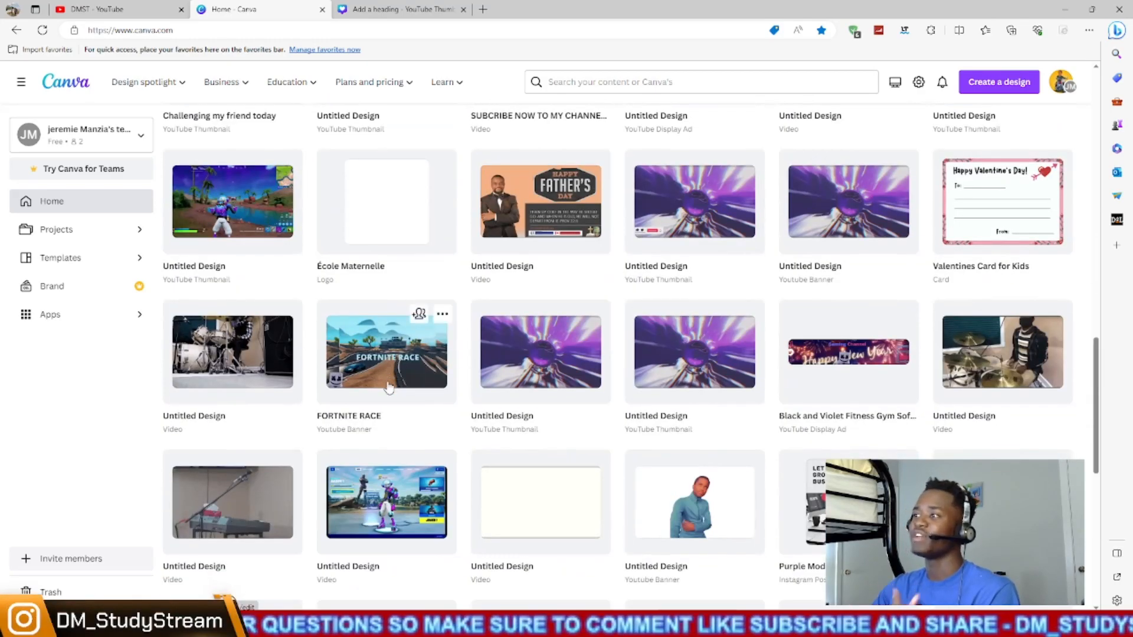
scroll(389, 388, up, 8)
scroll(389, 387, up, 10)
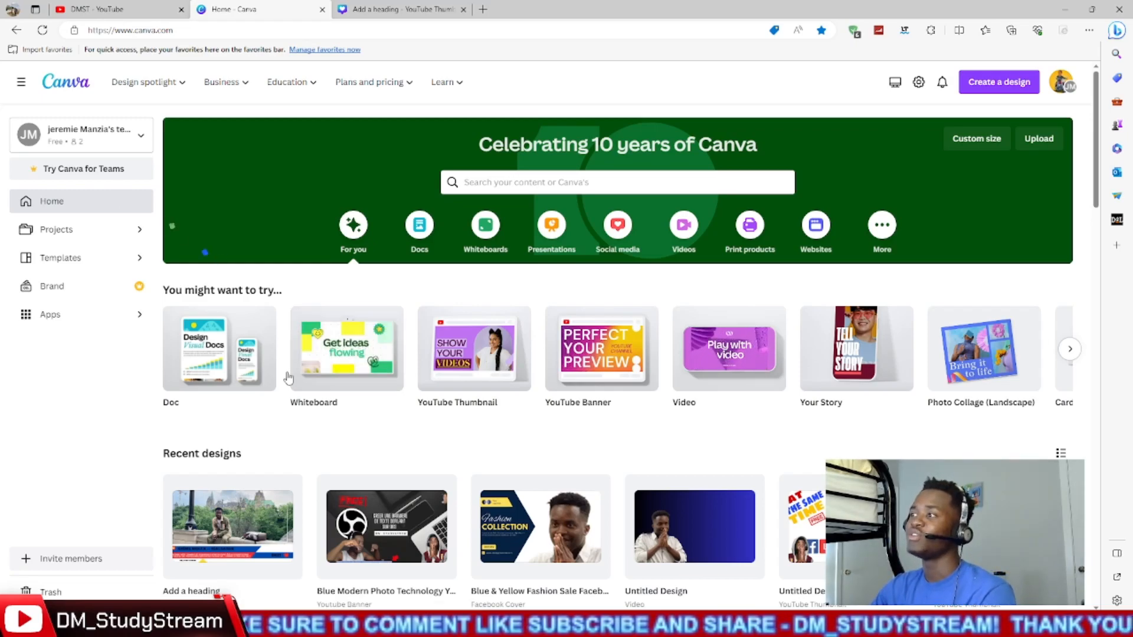
- Reopen the "Add a heading" design in a new tab, close its duplicate tab, and return to the Canva home page
click(229, 523)
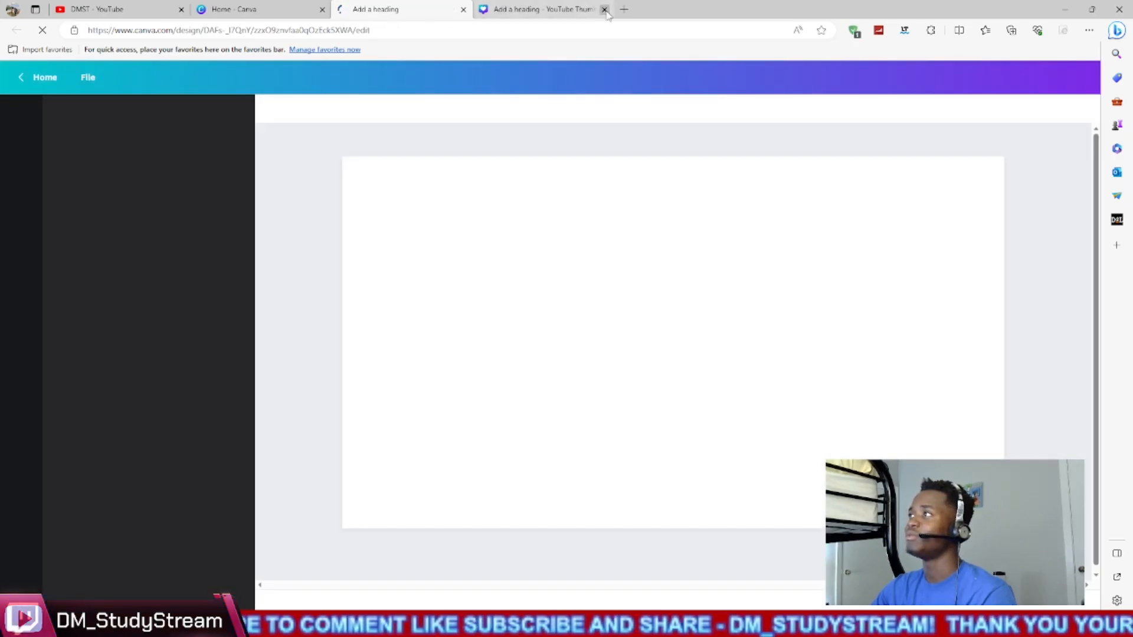
click(604, 9)
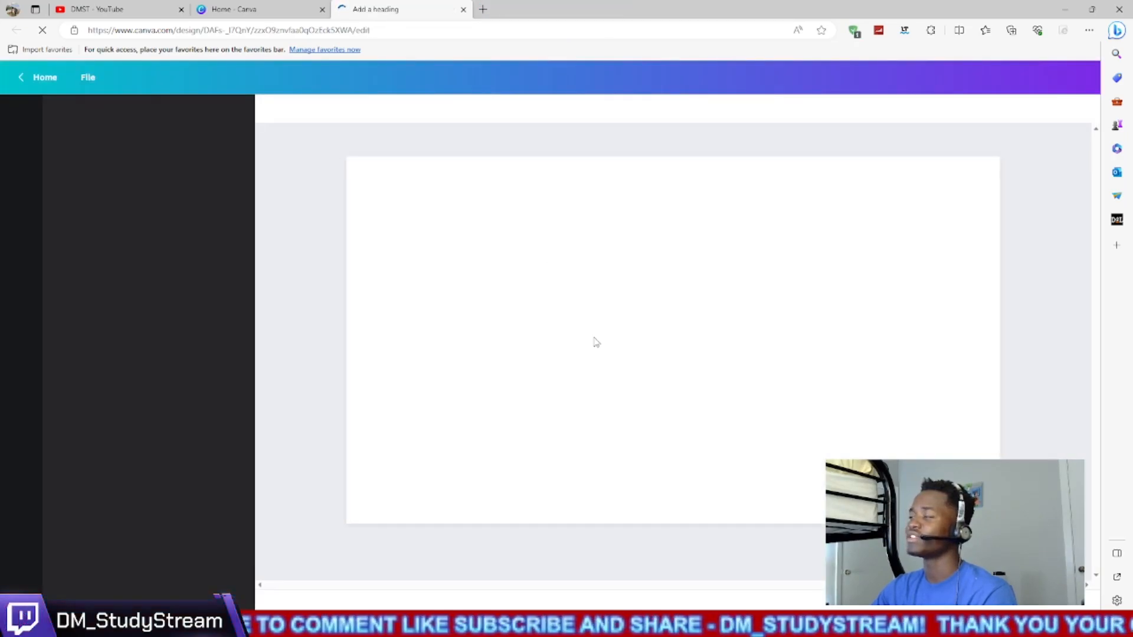
click(296, 8)
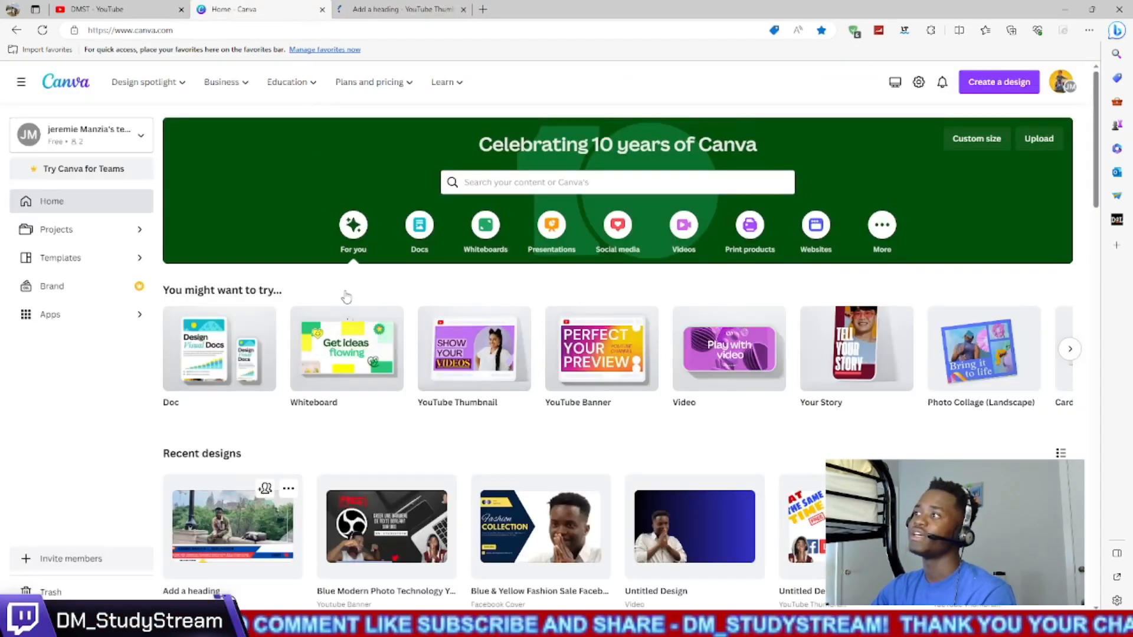
- Search the templates for "youtube thumbnail" and open the YouTube Thumbnails category
click(704, 182)
text(you)
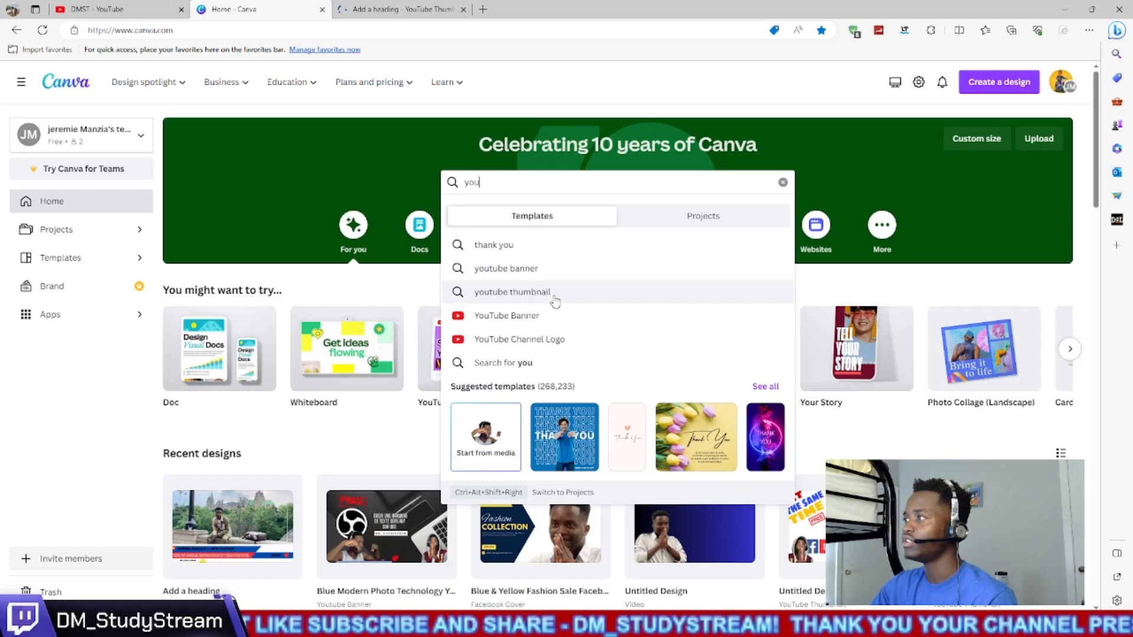
click(554, 296)
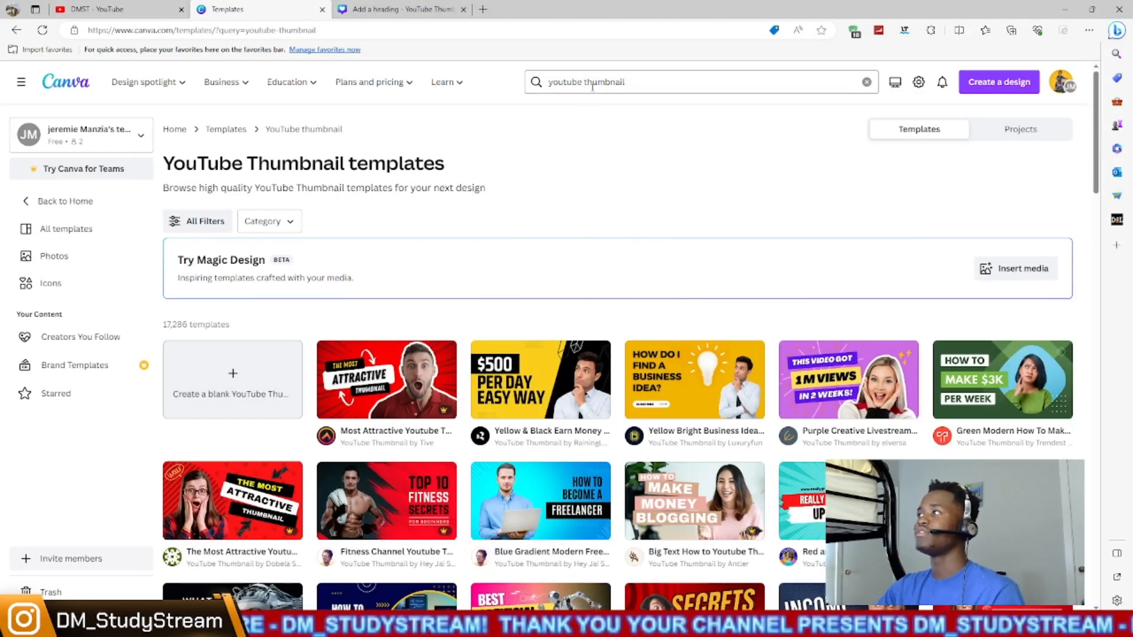
click(650, 83)
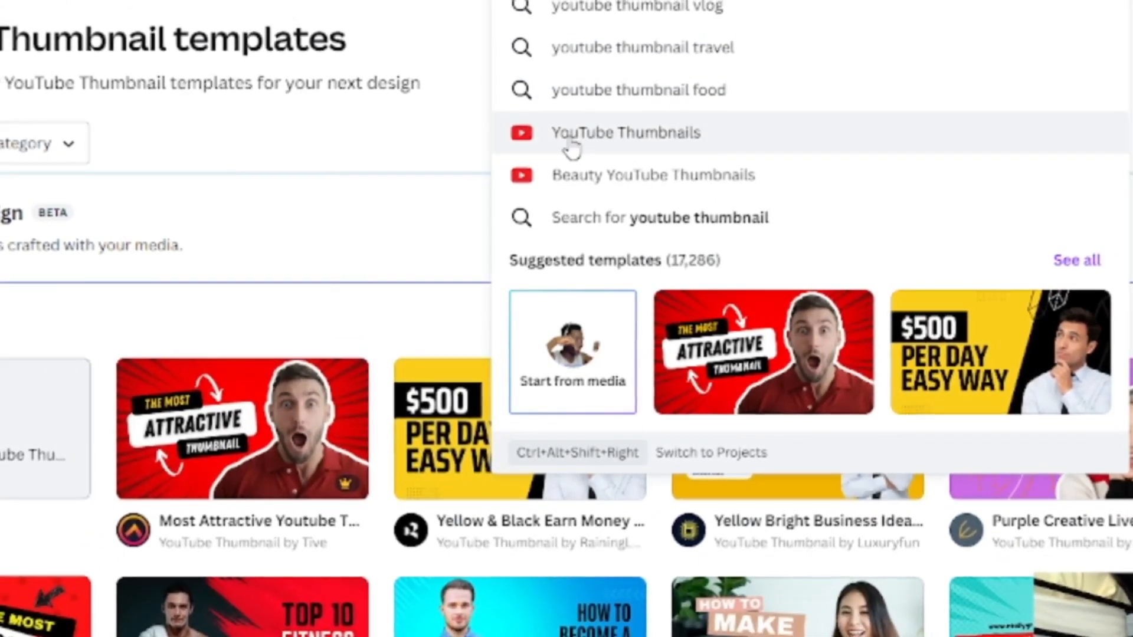
click(696, 142)
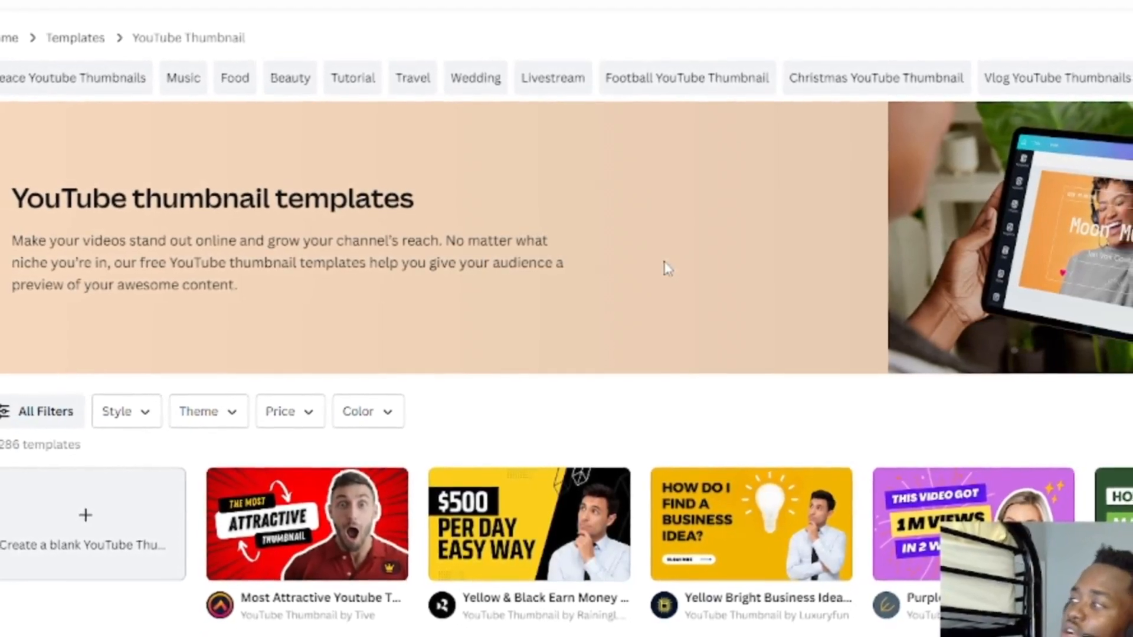
- Create a blank YouTube Thumbnail design from the template gallery
scroll(667, 266, down, 6)
scroll(138, 142, up, 2)
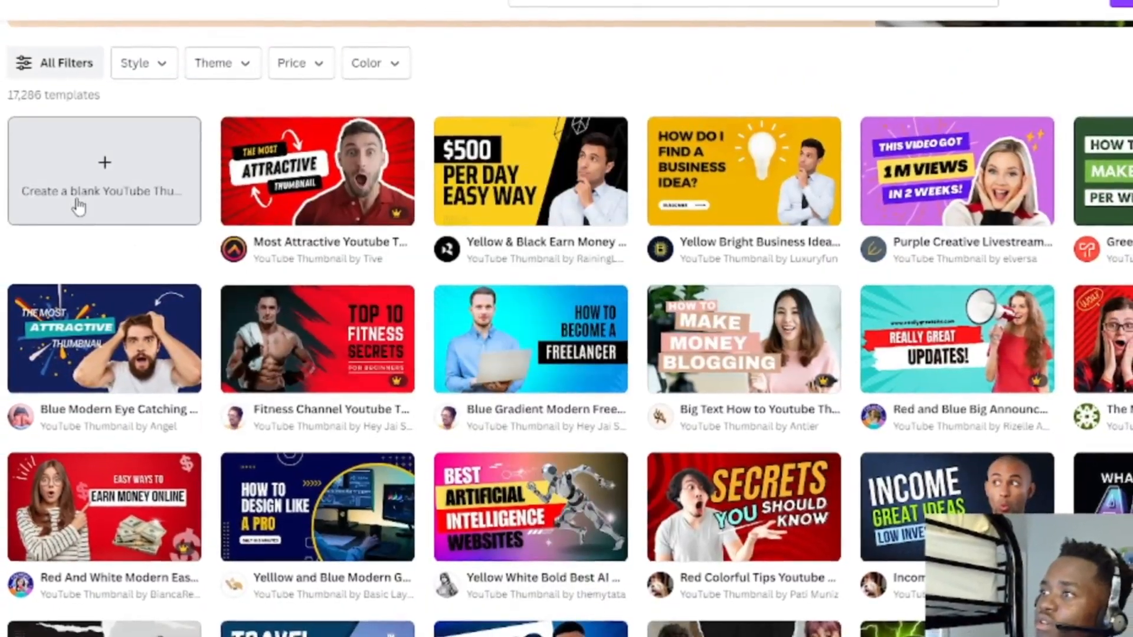
click(89, 195)
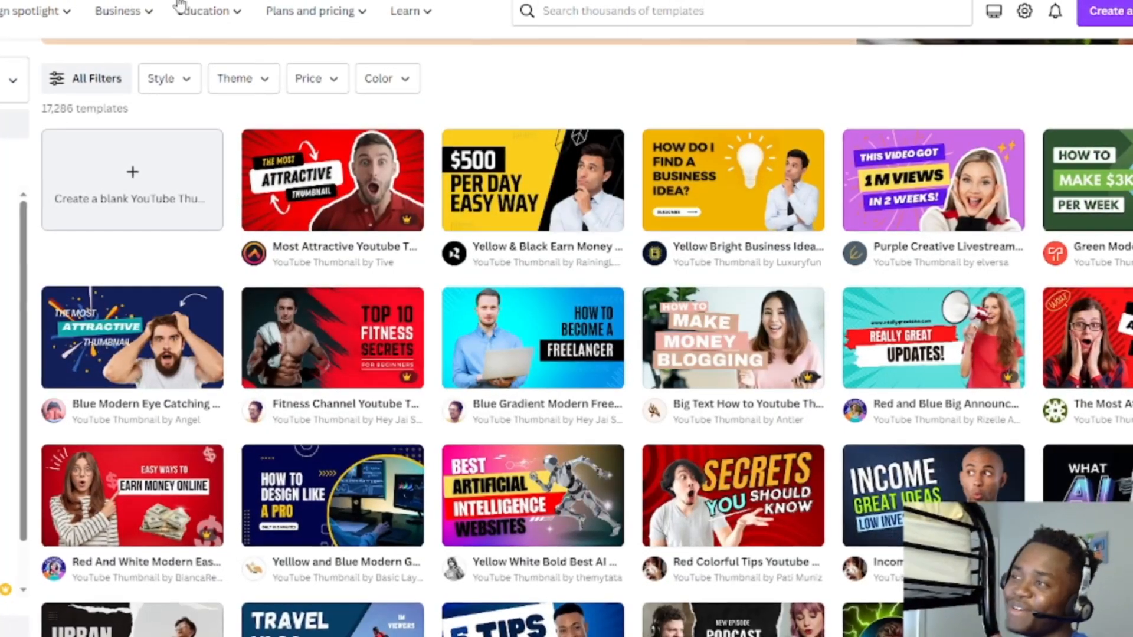
click(118, 171)
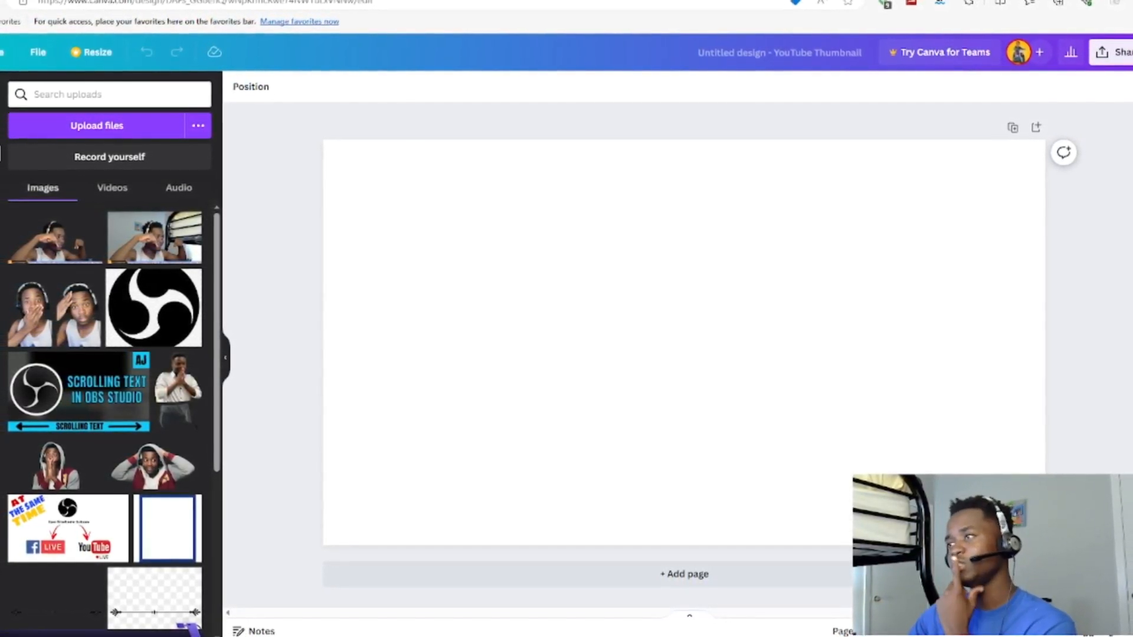
- Upload the anime image "OIF" (JFIF file) from the Downloads folder to the Canva uploads
click(124, 129)
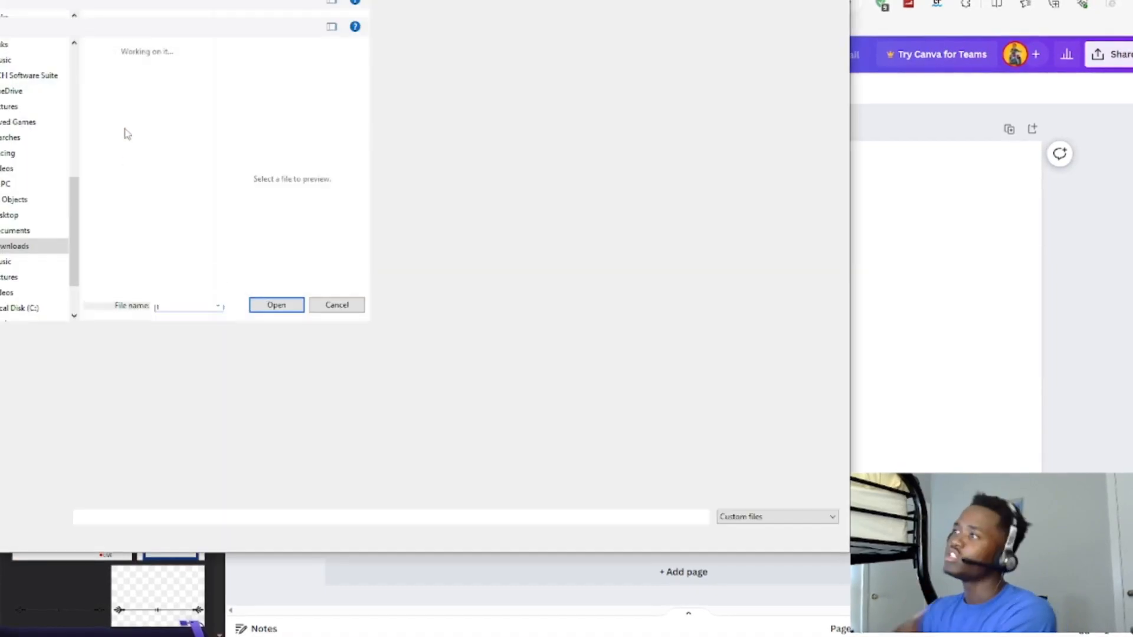
click(148, 202)
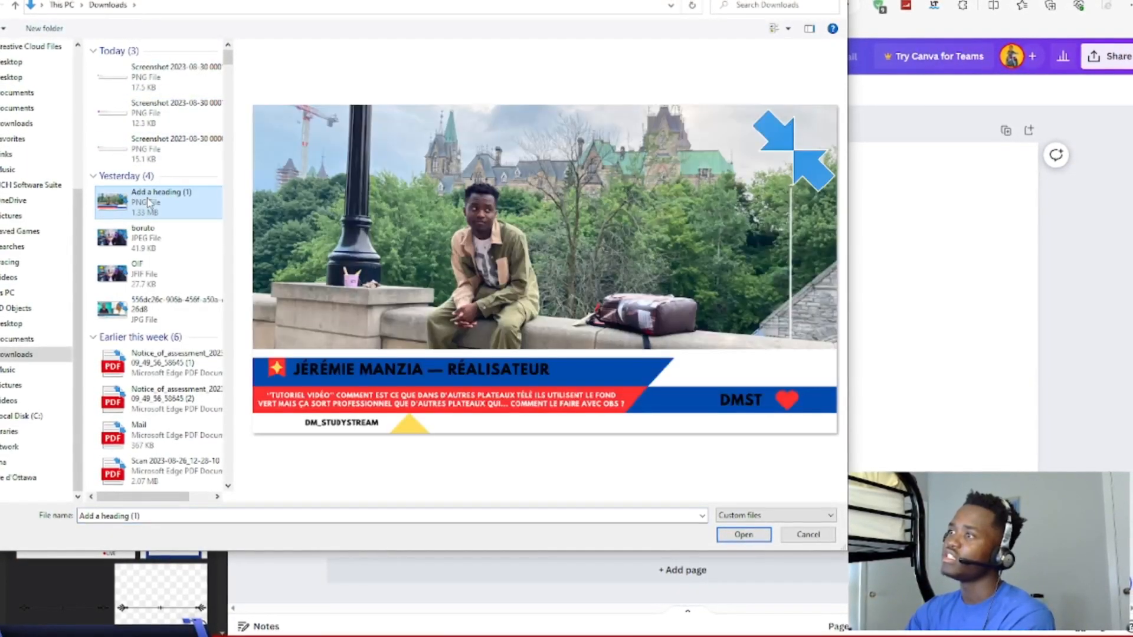
click(148, 284)
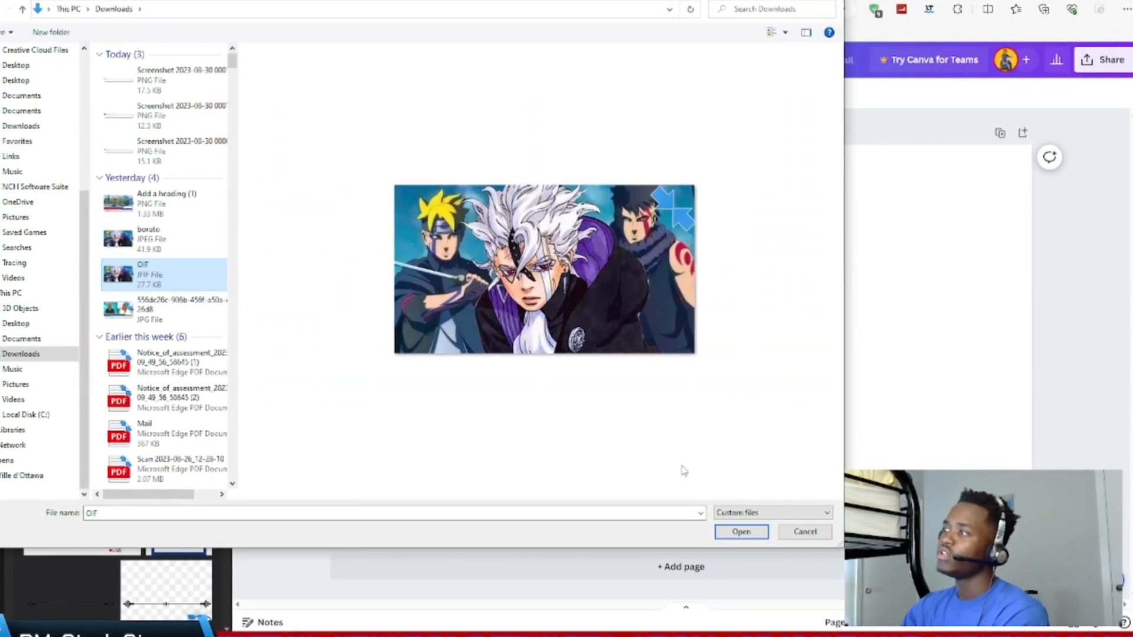
click(742, 532)
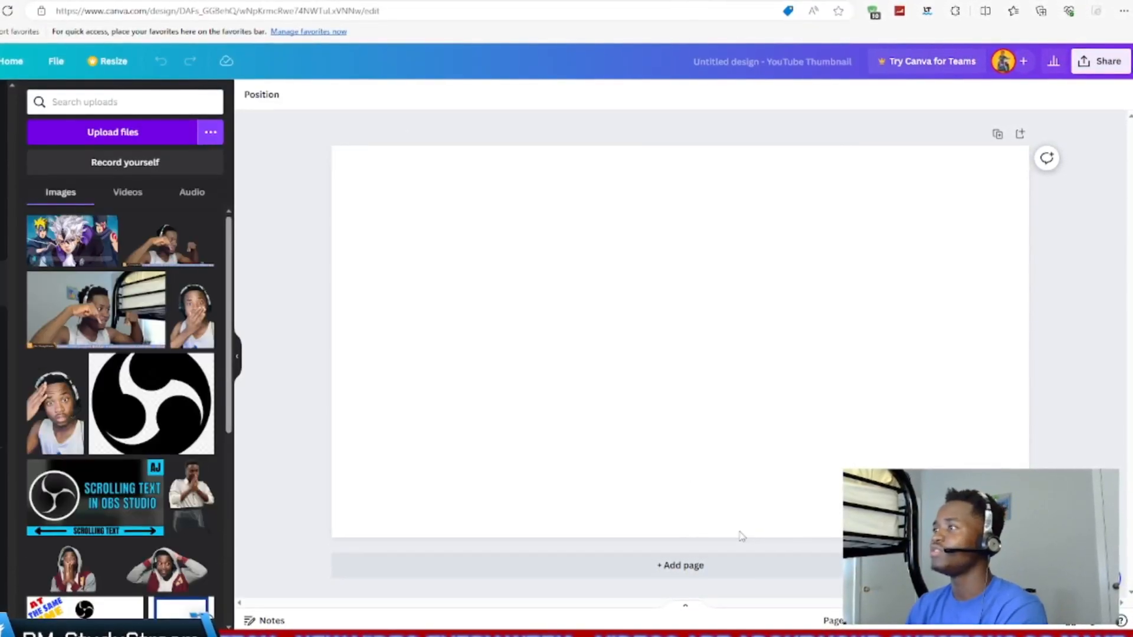
- Place the uploaded anime image on the blank page and set it as the page background
click(60, 235)
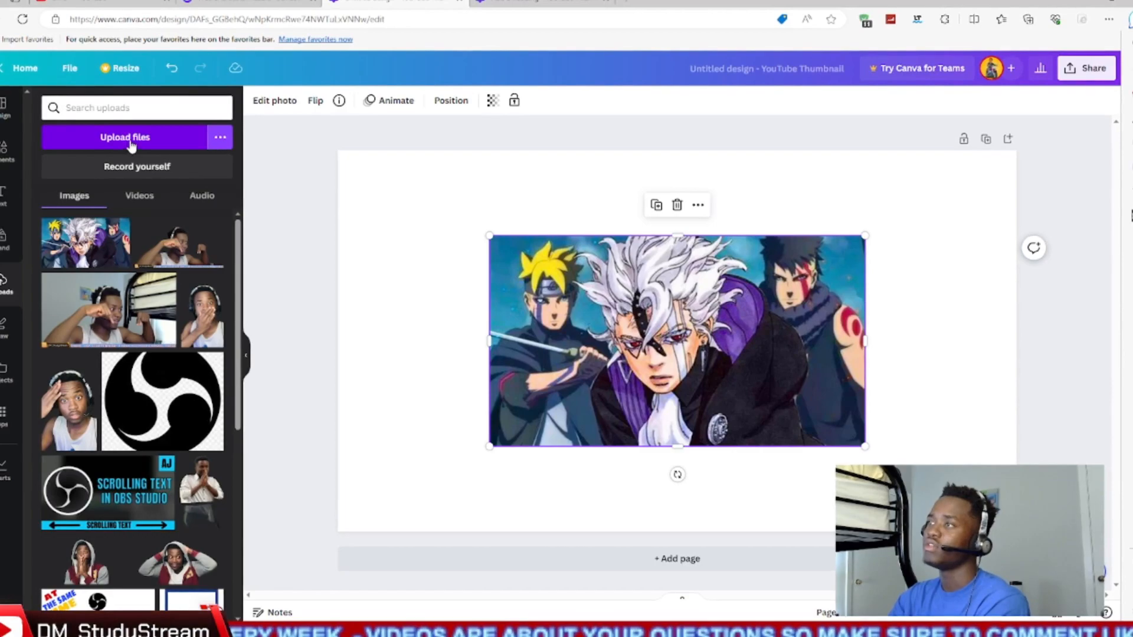
right_click(614, 285)
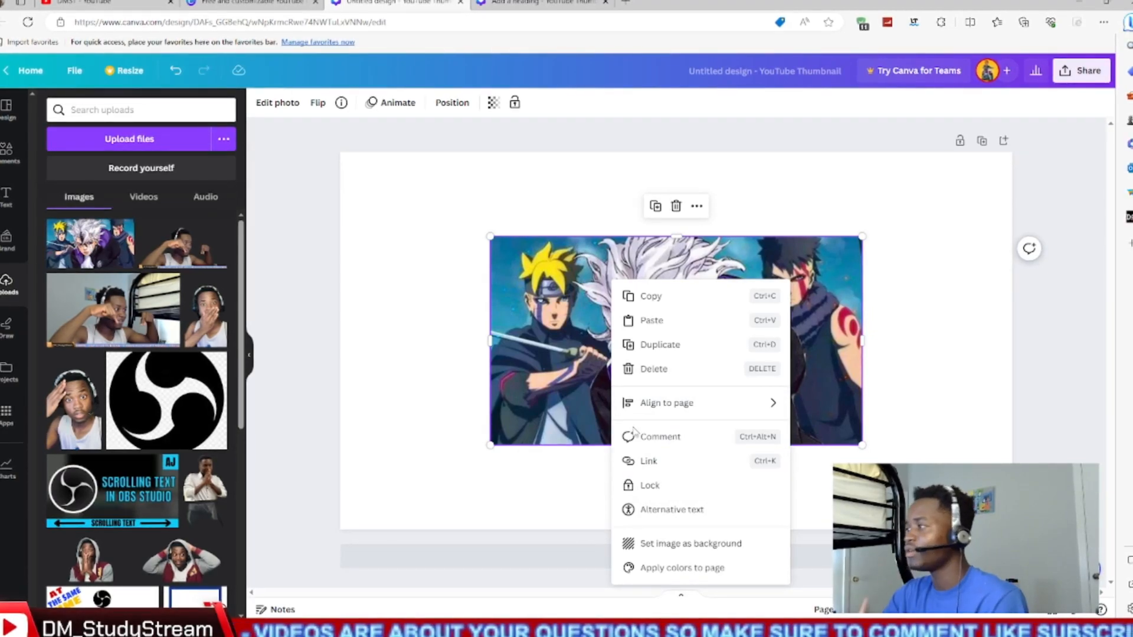
click(677, 544)
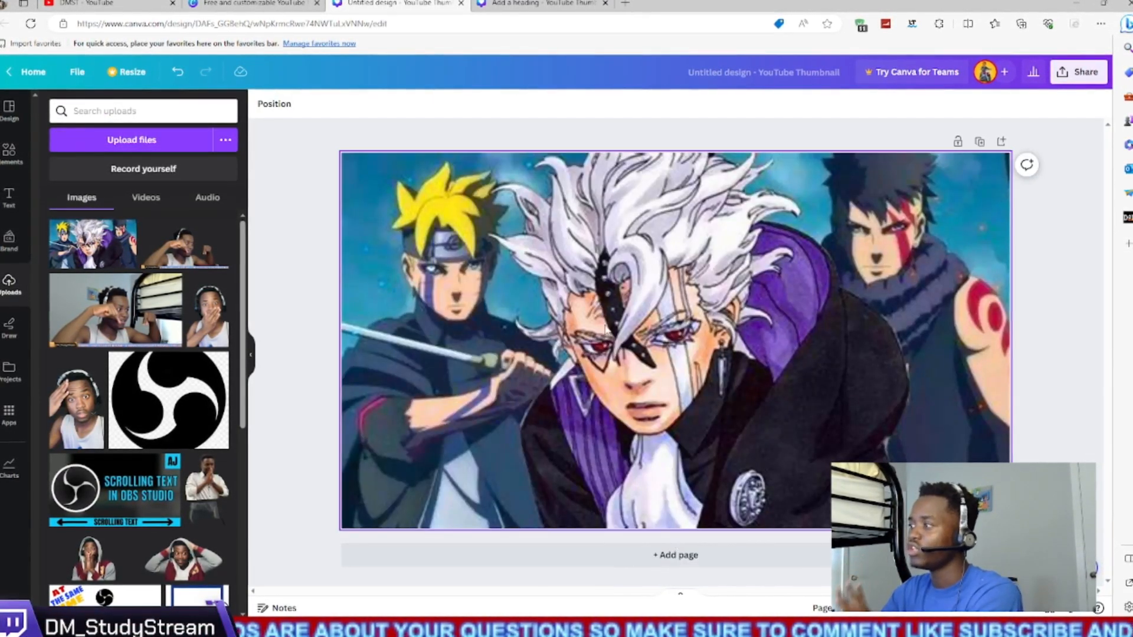
- Search the elements for "shapes" and browse the full collection of basic shapes
click(13, 157)
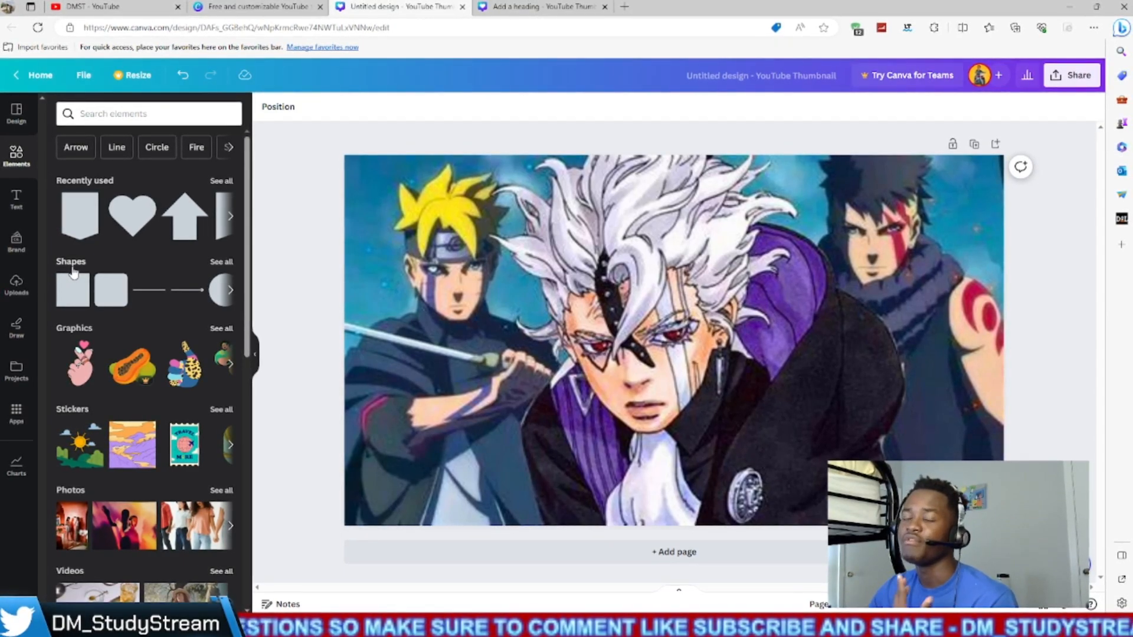
click(120, 116)
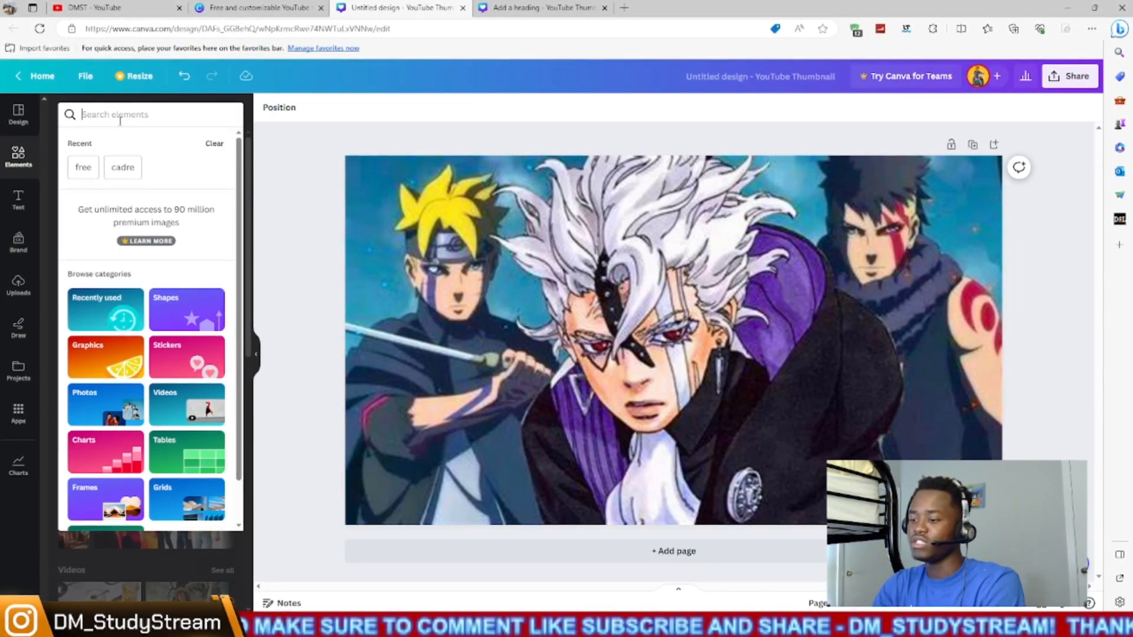
text(shapes)
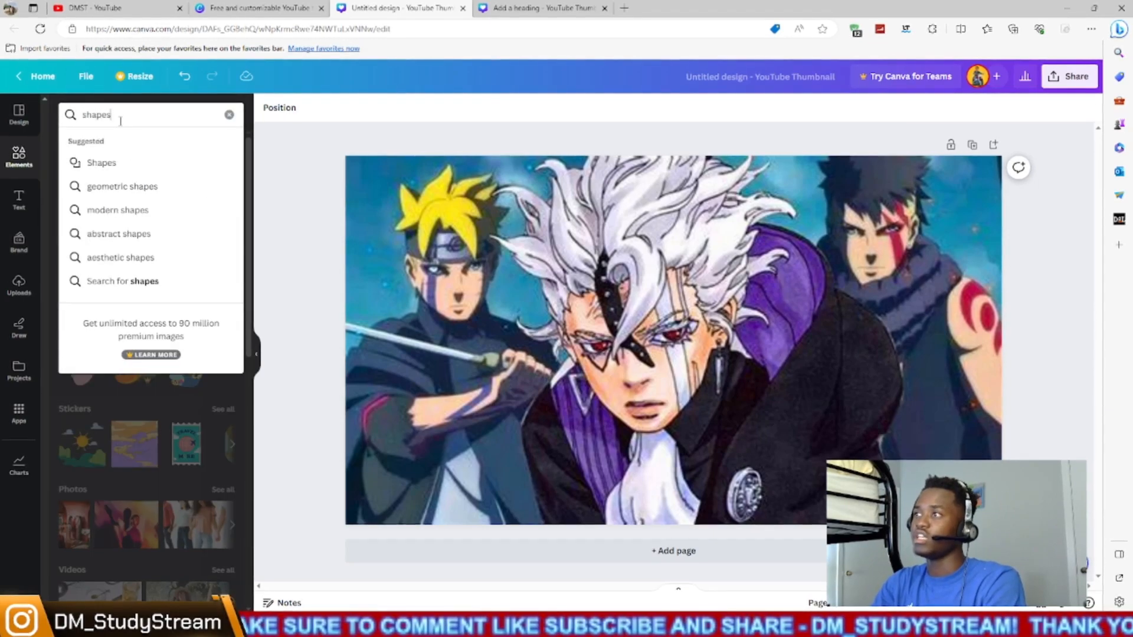
key(Return)
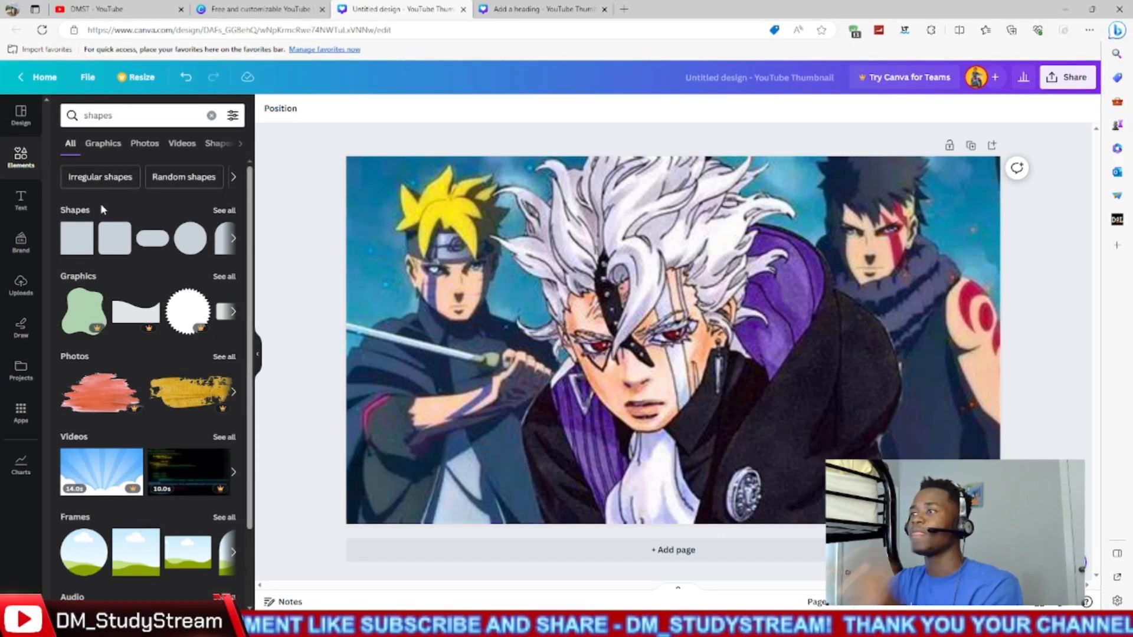
click(225, 211)
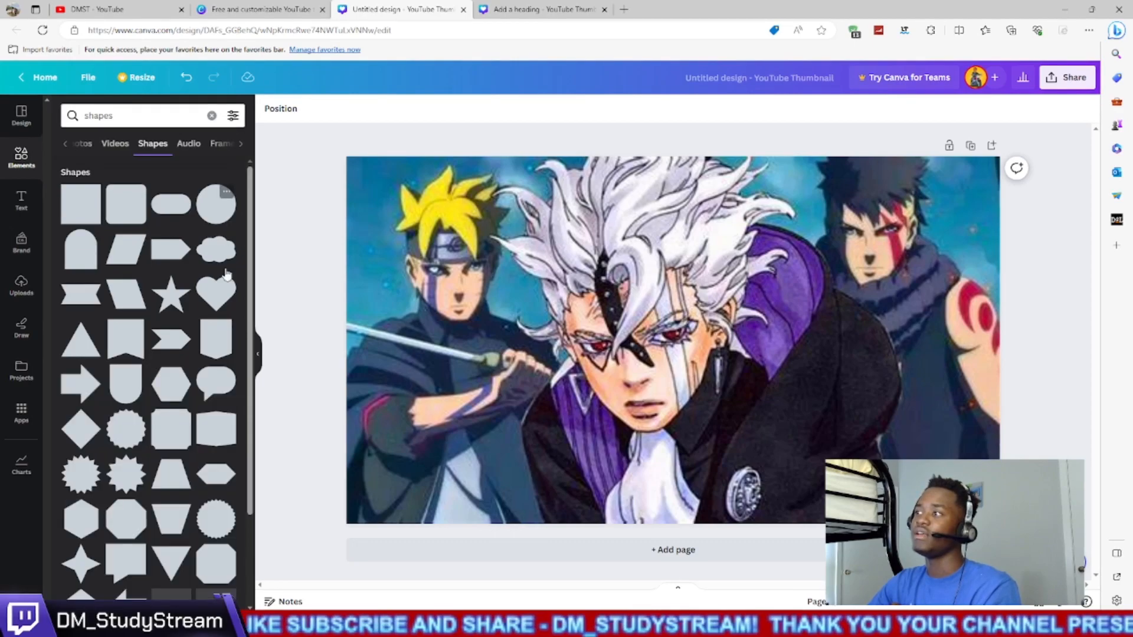
scroll(195, 321, down, 2)
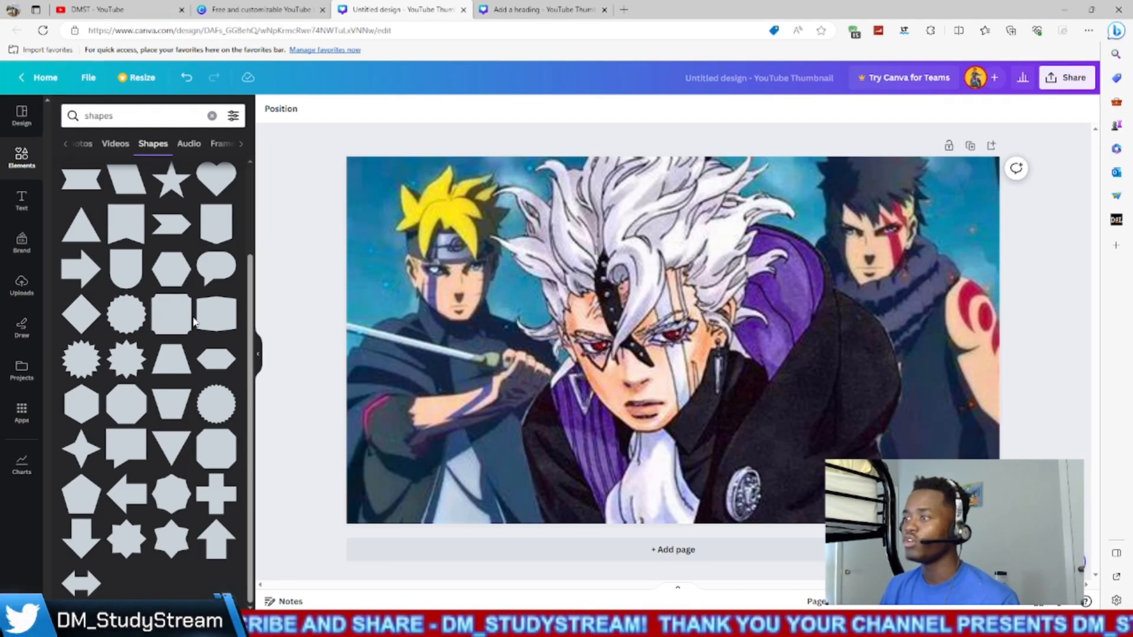
- View the existing lower-third design for reference and close its browser tab
click(483, 13)
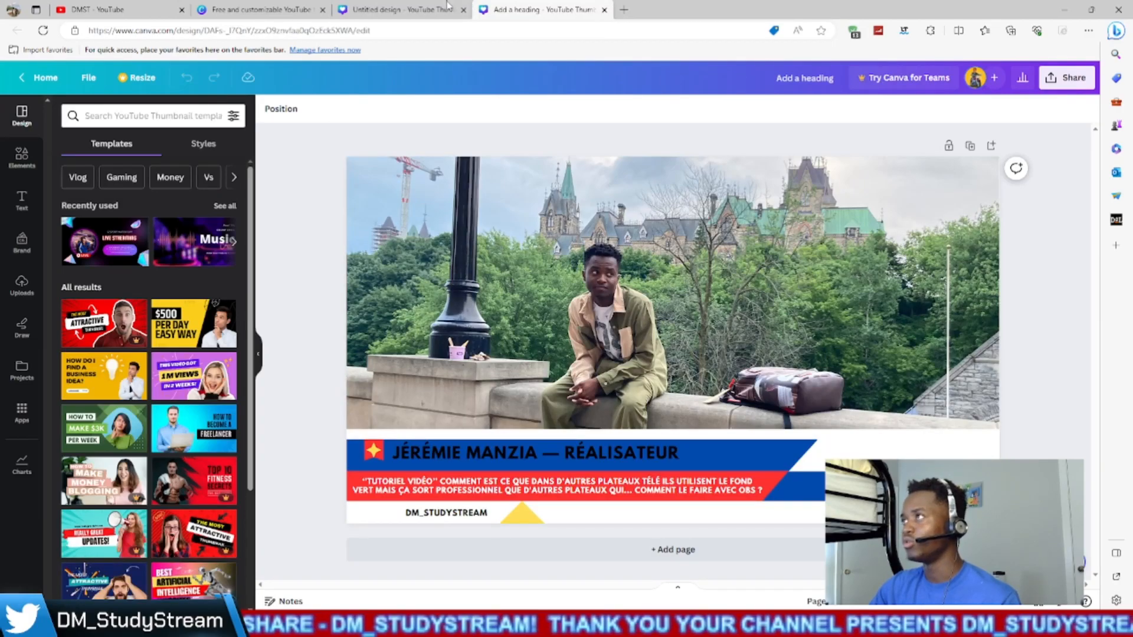
click(605, 10)
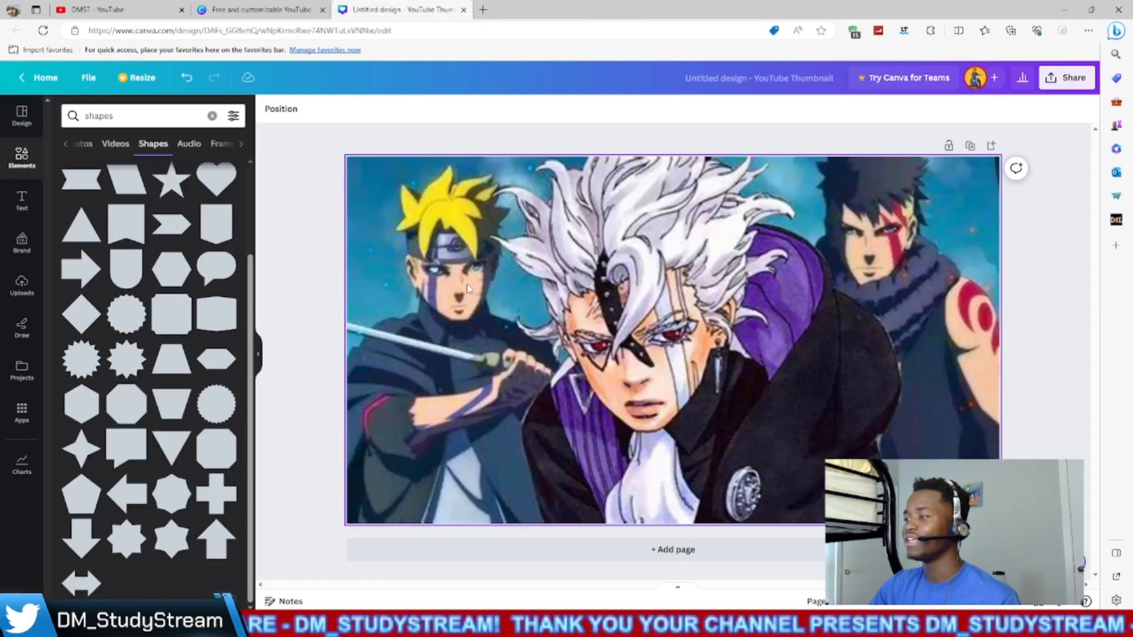
- Switch to OBS, show the Image 2 source to examine the TV banner reference, and hide it again
click(650, 625)
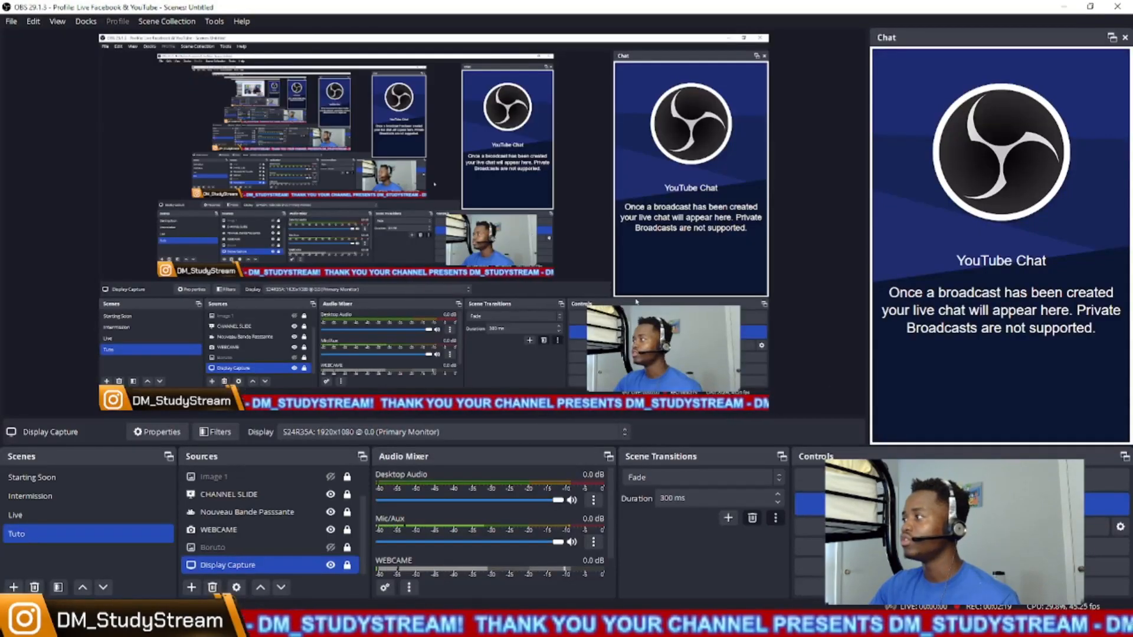
click(248, 477)
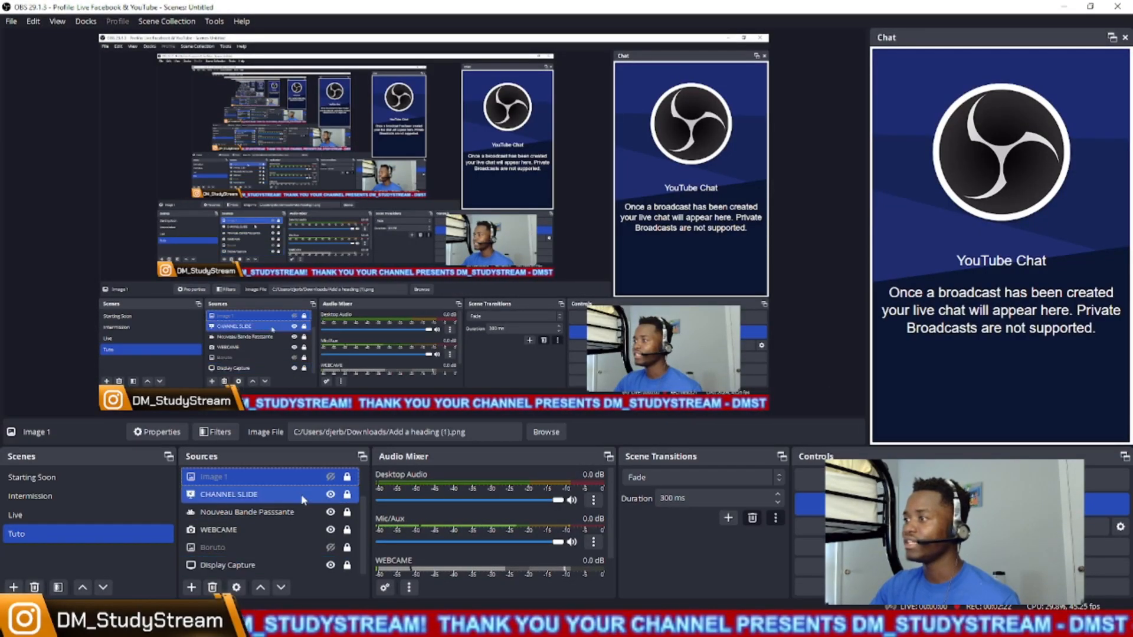
scroll(305, 491, up, 1)
click(331, 494)
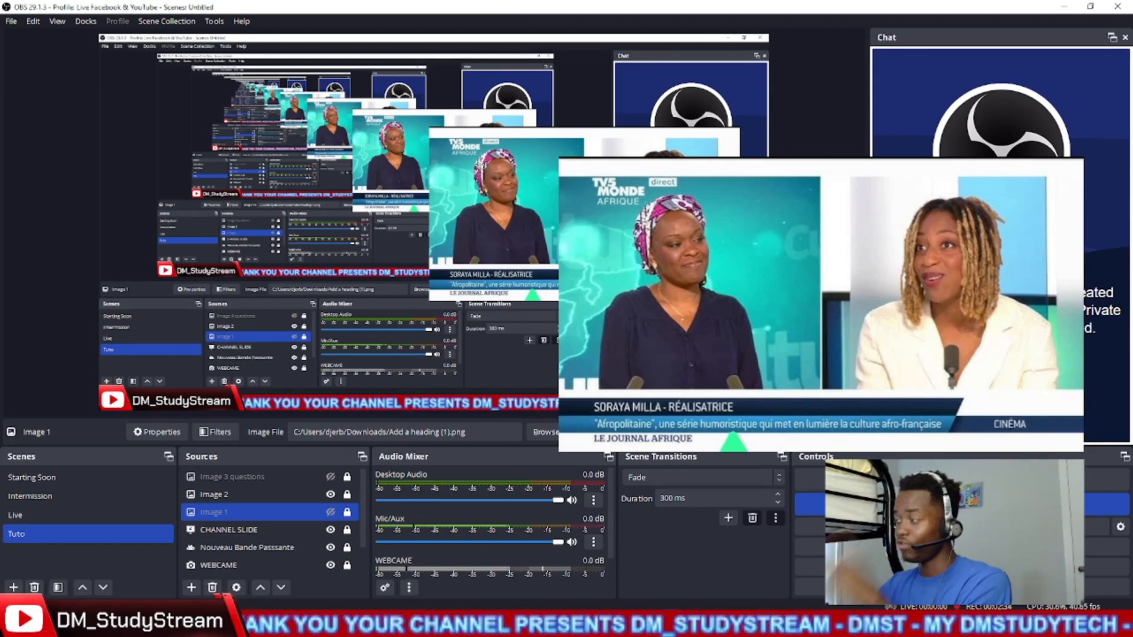
click(331, 495)
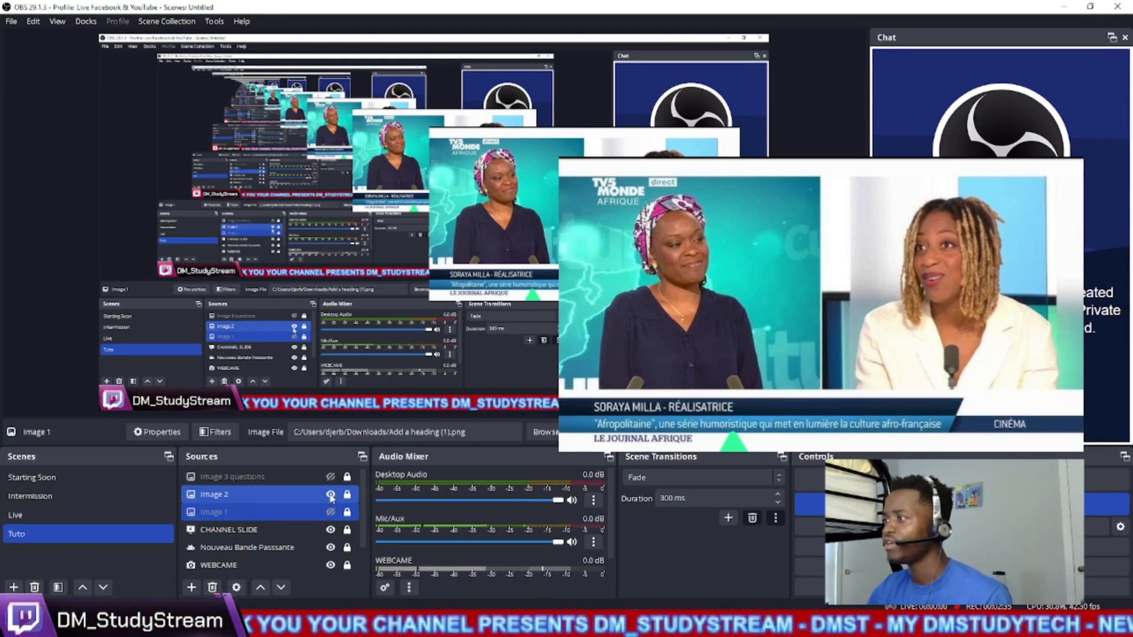
click(331, 494)
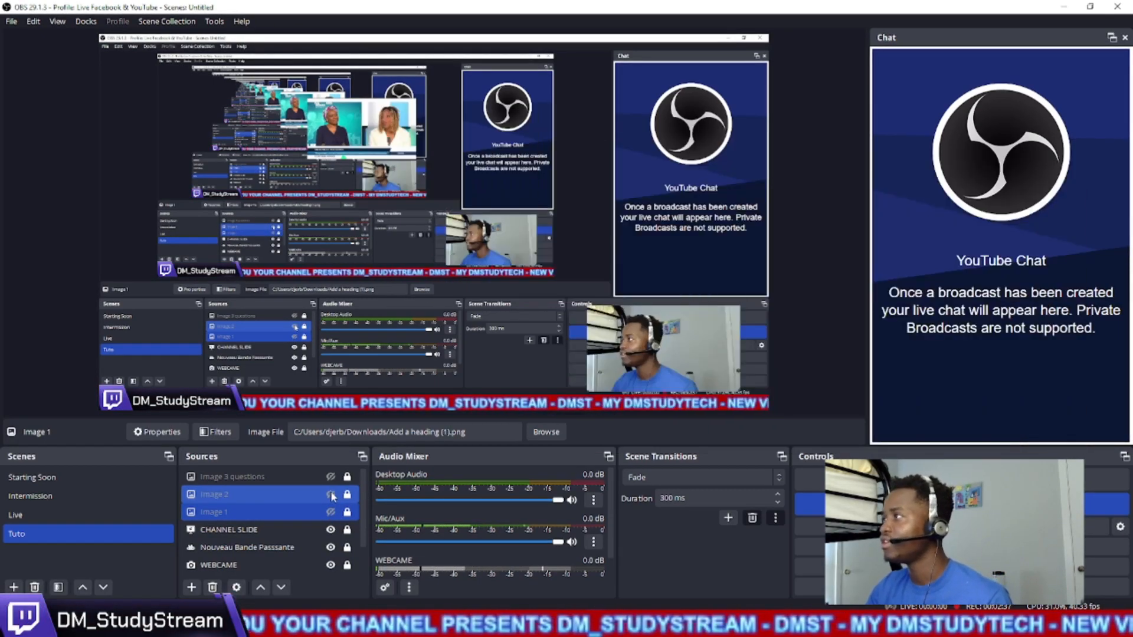
- Switch back to the Canva thumbnail design and add a parallelogram from the basic shapes to the page
mouse_move(270, 624)
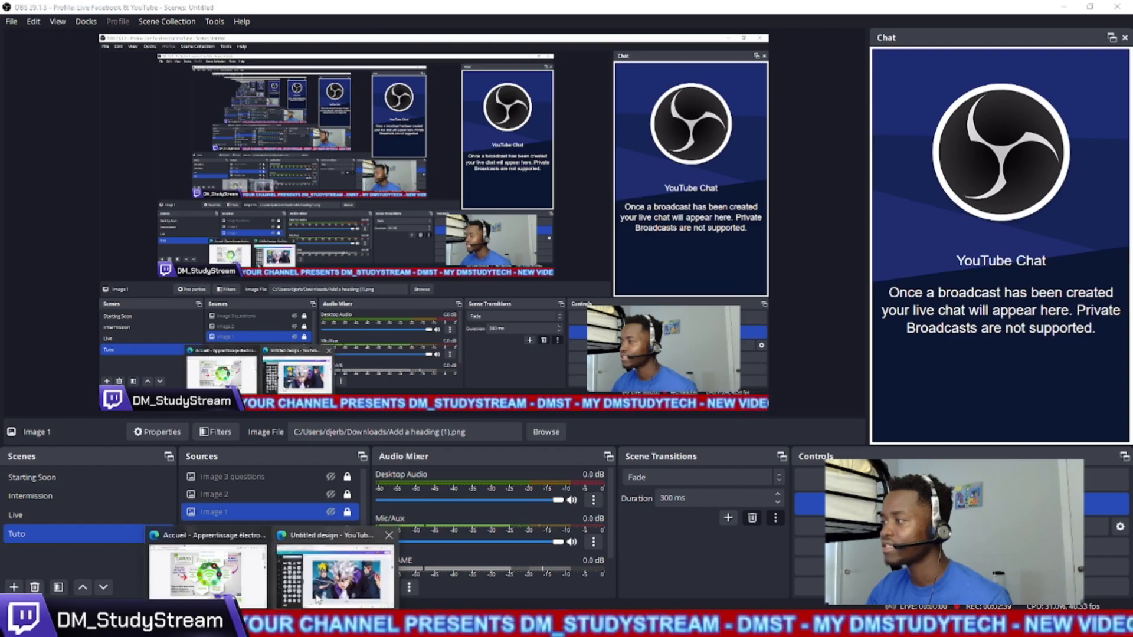
click(329, 572)
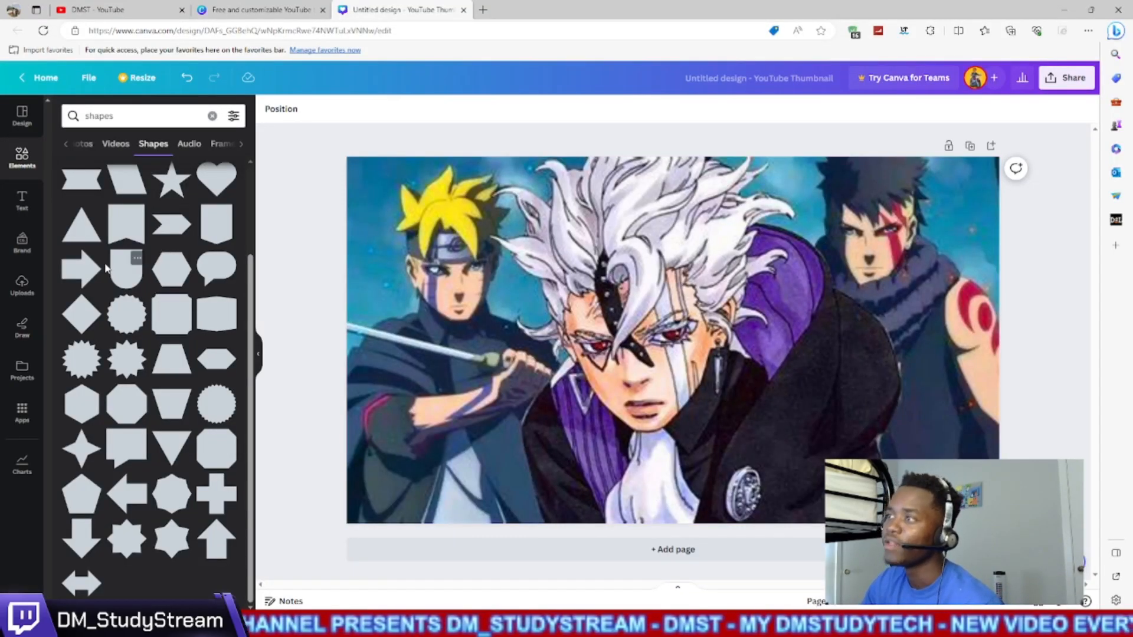
scroll(105, 268, up, 3)
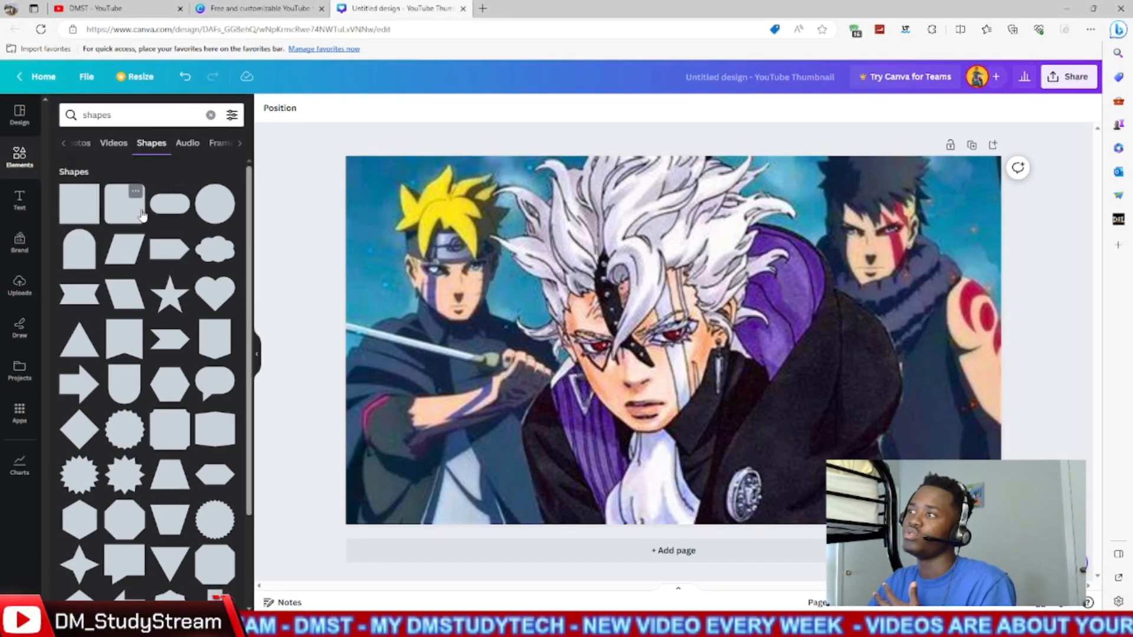
click(132, 255)
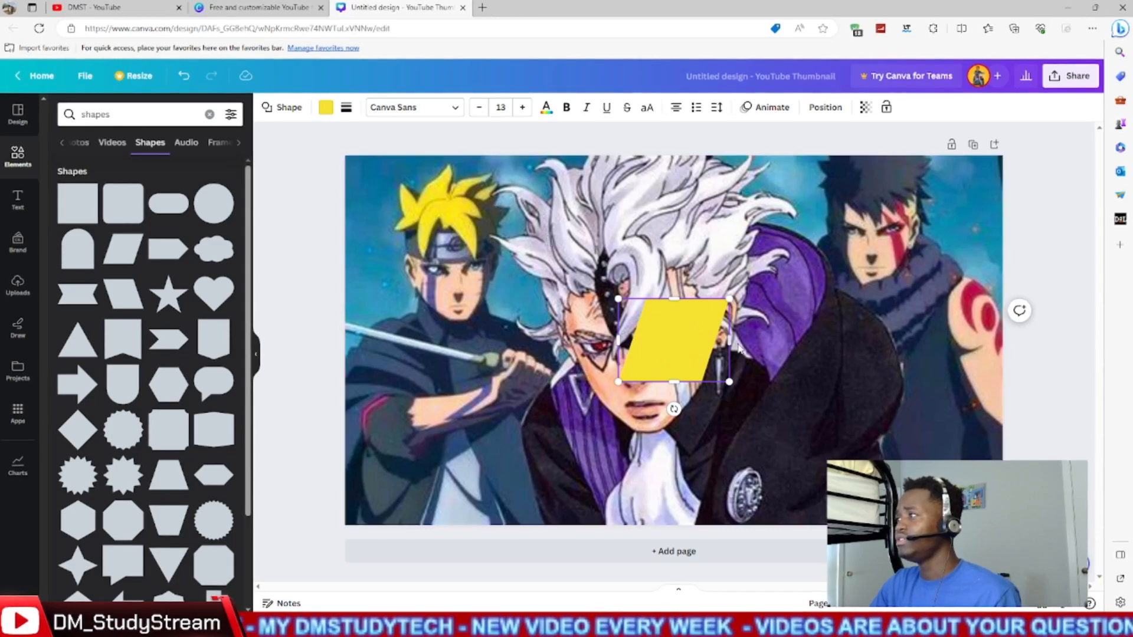
- Move the yellow parallelogram to the lower part of the image and stretch it into a long, thin slanted bar
double_click(688, 354)
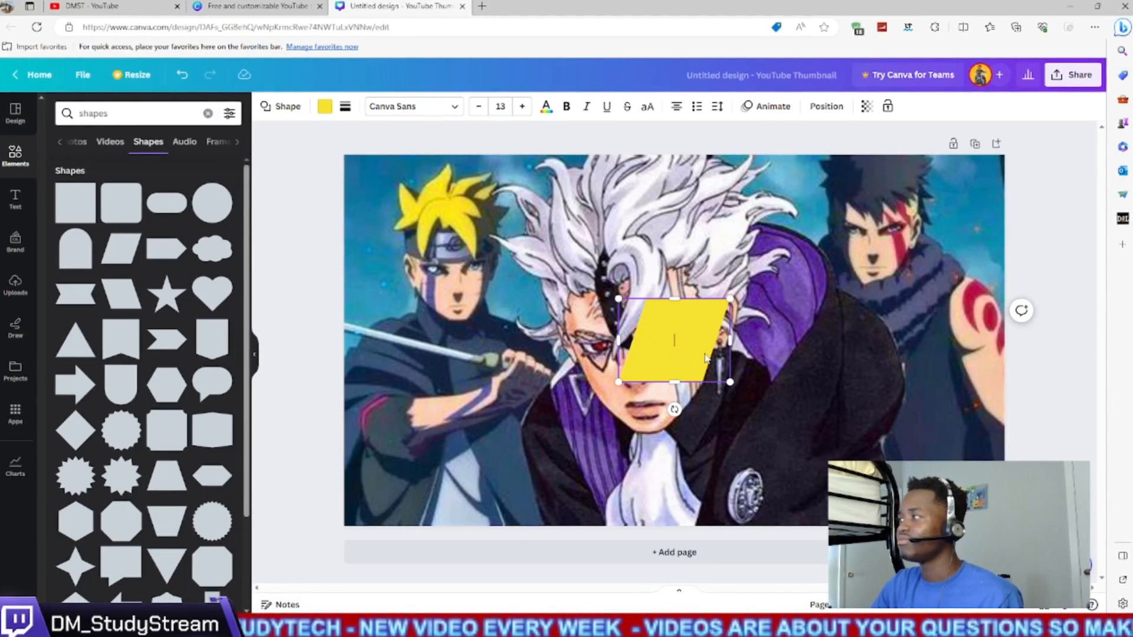
click(771, 353)
click(703, 335)
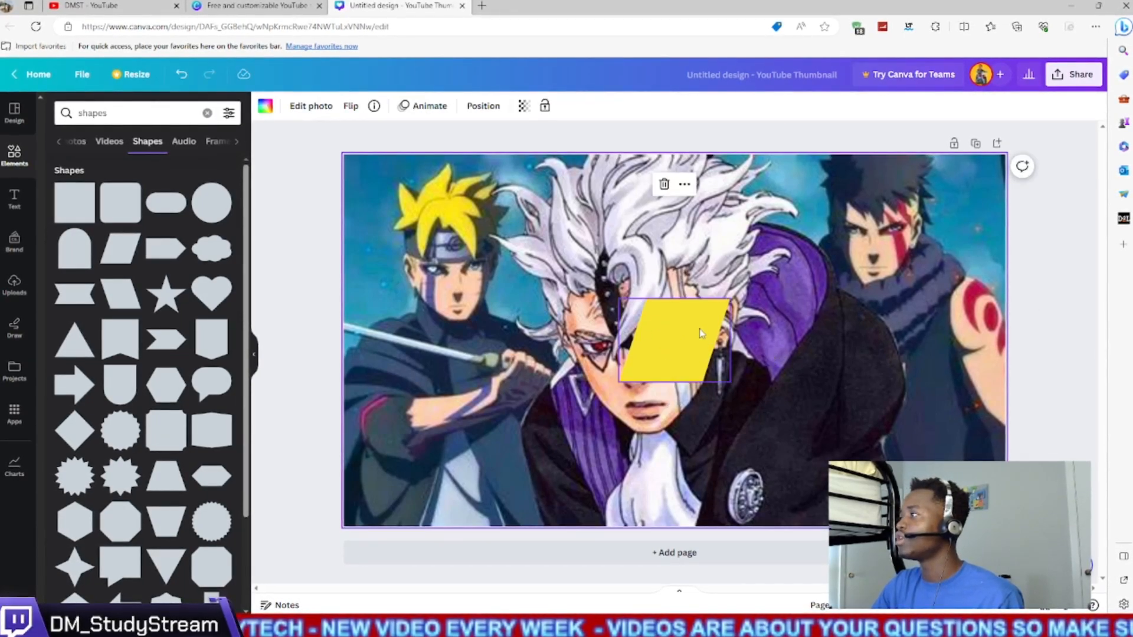
drag(701, 334, 485, 397)
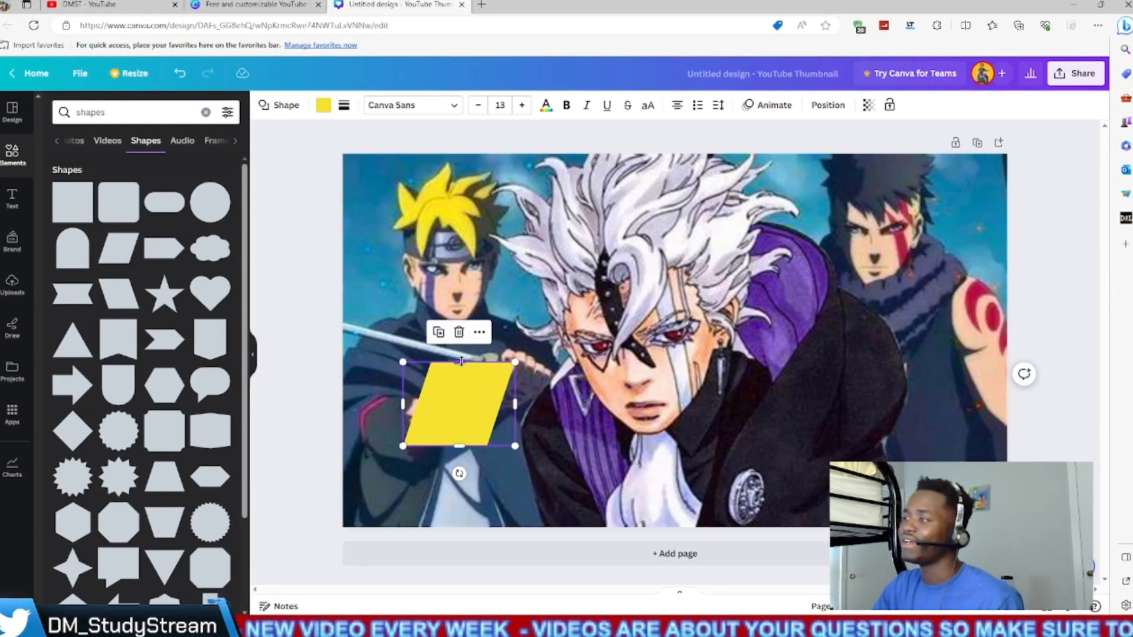
drag(462, 361, 710, 436)
drag(592, 453, 968, 445)
drag(850, 432, 789, 449)
drag(908, 449, 836, 450)
drag(590, 466, 591, 480)
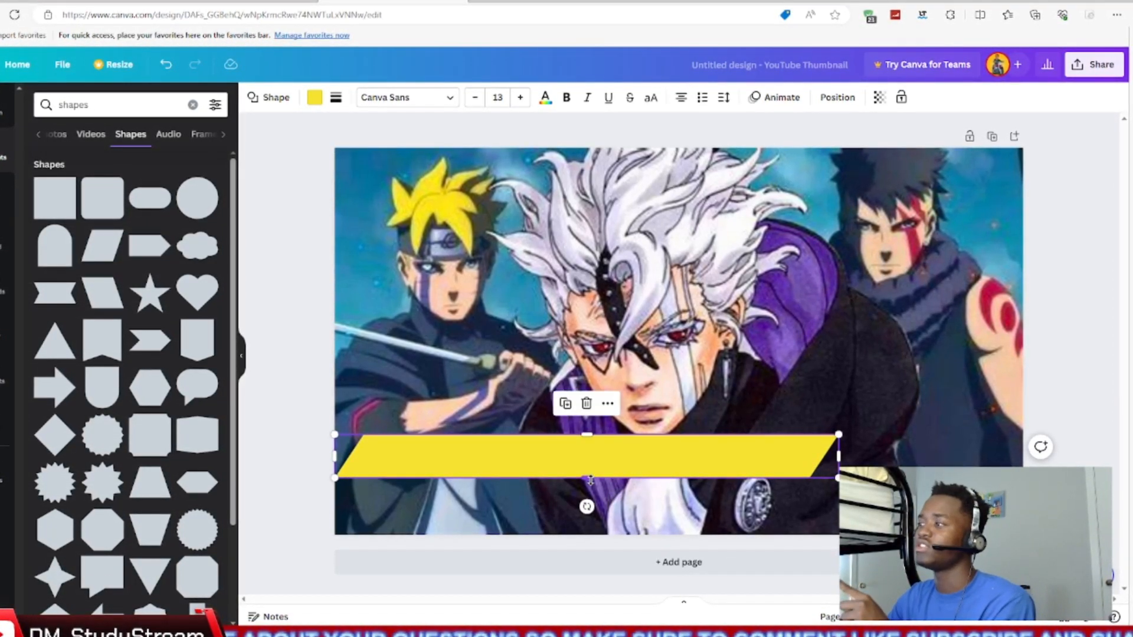
- Move the yellow bar up to the middle of the page, across the characters' faces
drag(611, 463, 671, 294)
right_click(671, 294)
click(677, 291)
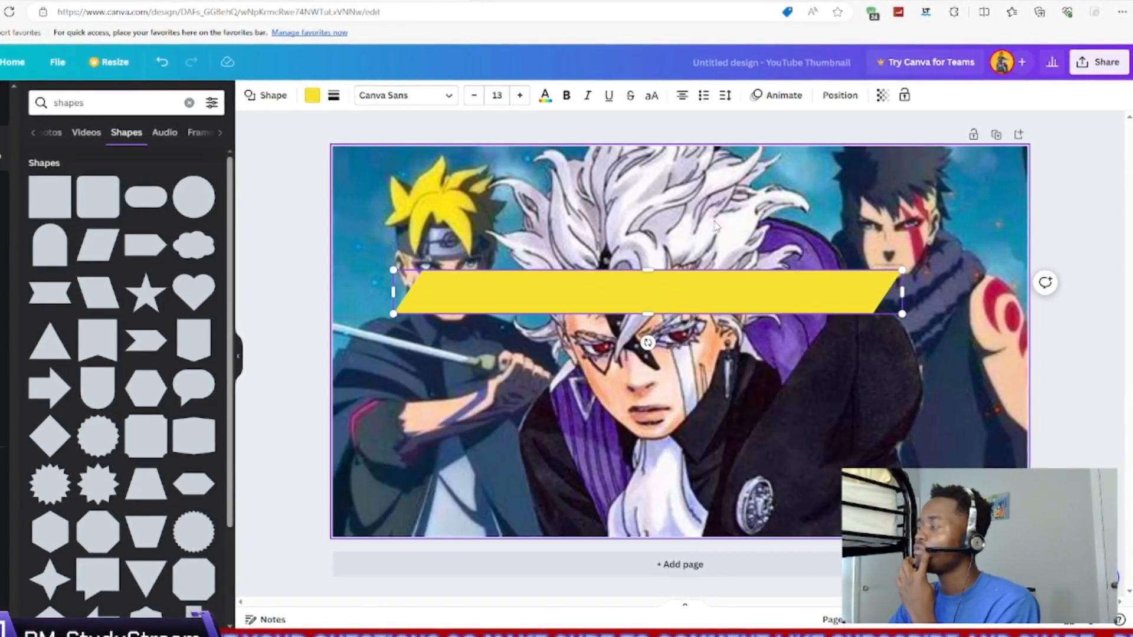
click(715, 227)
click(671, 301)
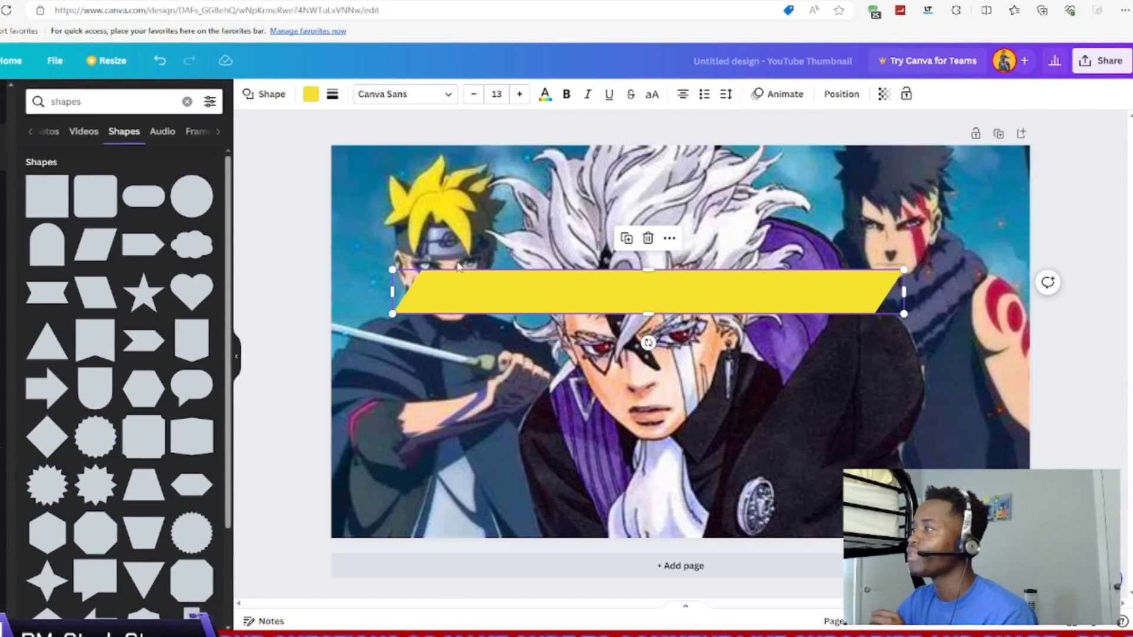
click(524, 364)
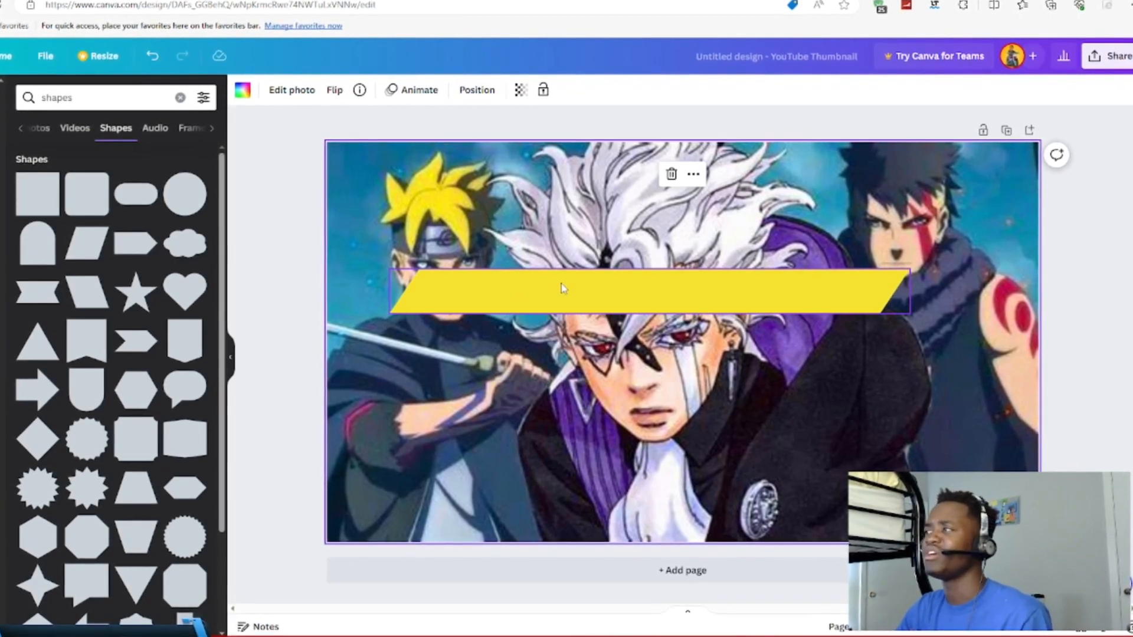
click(583, 293)
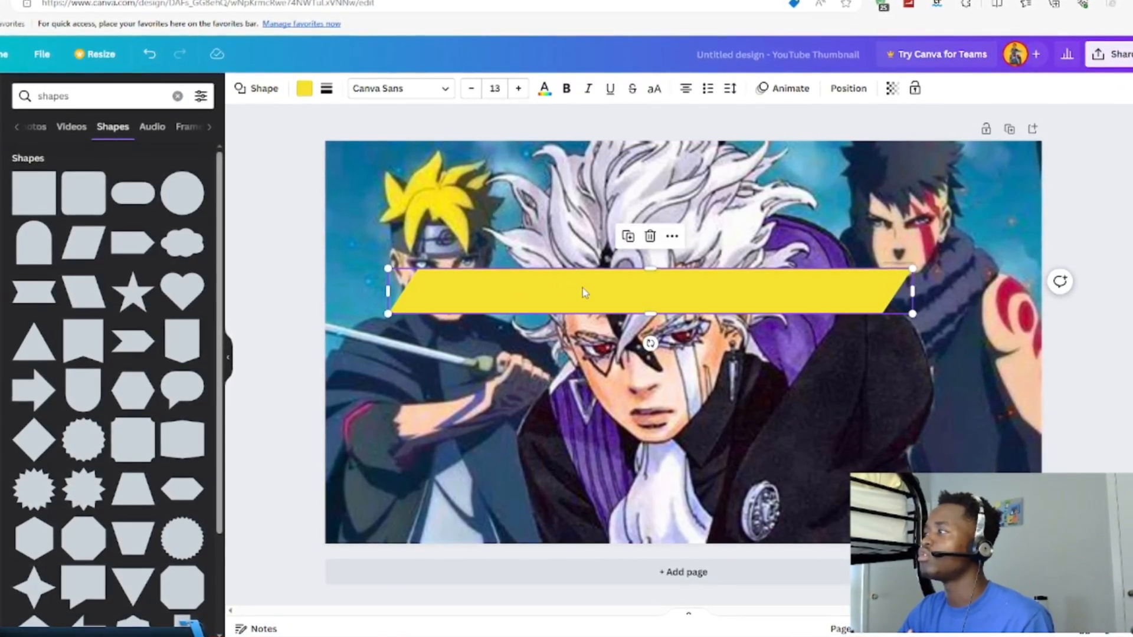
- Duplicate the yellow bar and place the copy just below the original, offset slightly to the left
right_click(584, 292)
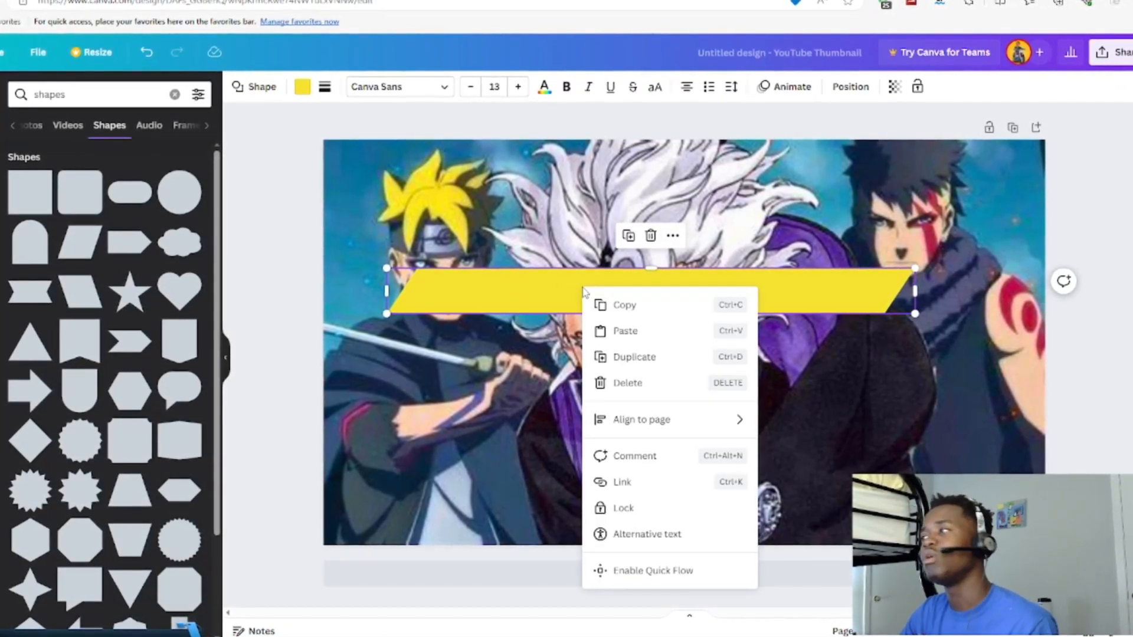
click(628, 358)
drag(673, 334, 668, 352)
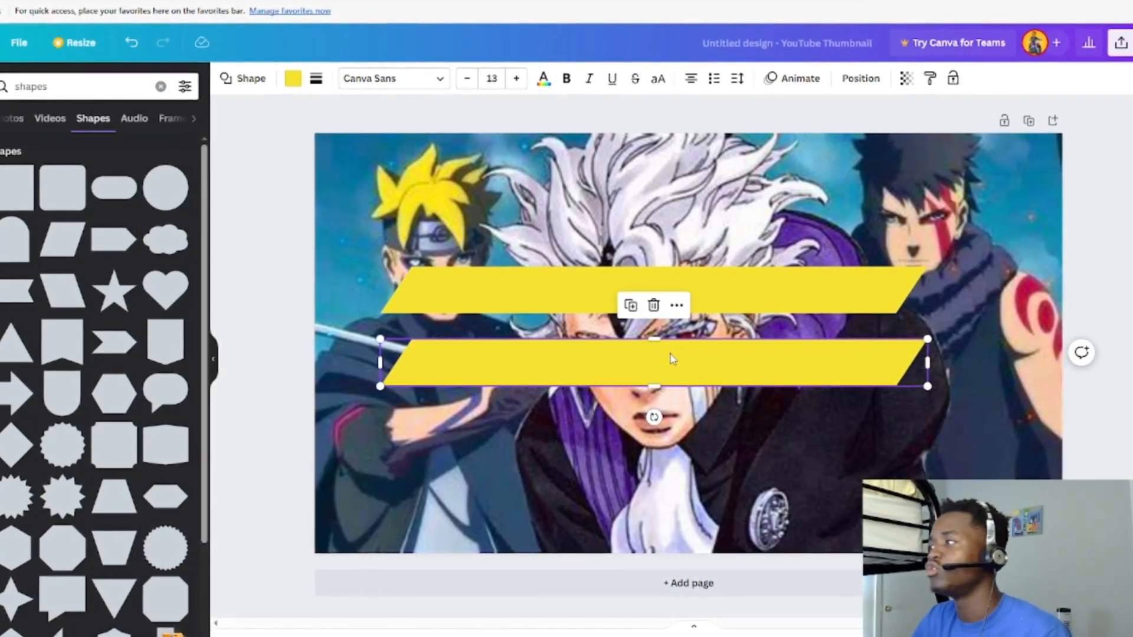
right_click(673, 360)
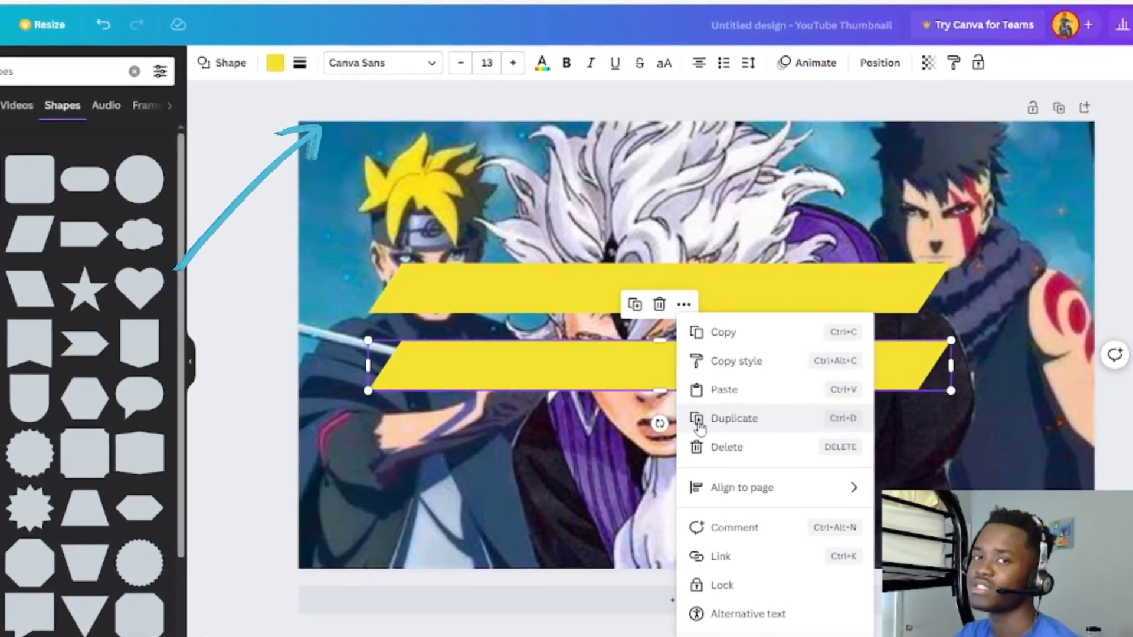
click(838, 260)
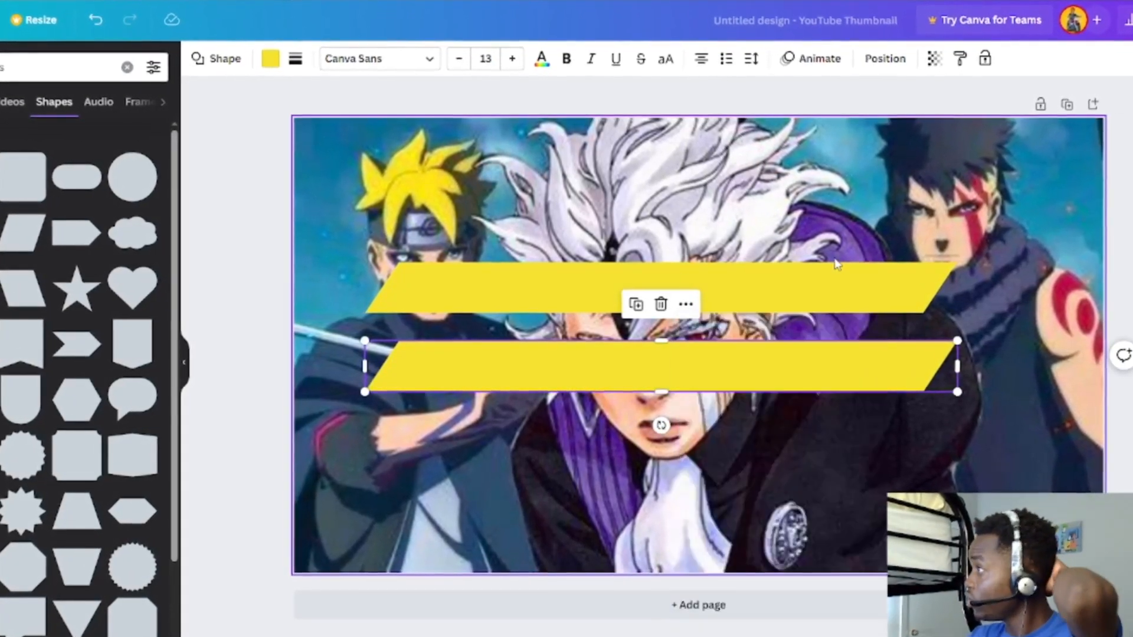
mouse_move(715, 358)
mouse_down()
mouse_move(700, 364)
mouse_move(695, 324)
mouse_move(699, 366)
mouse_up()
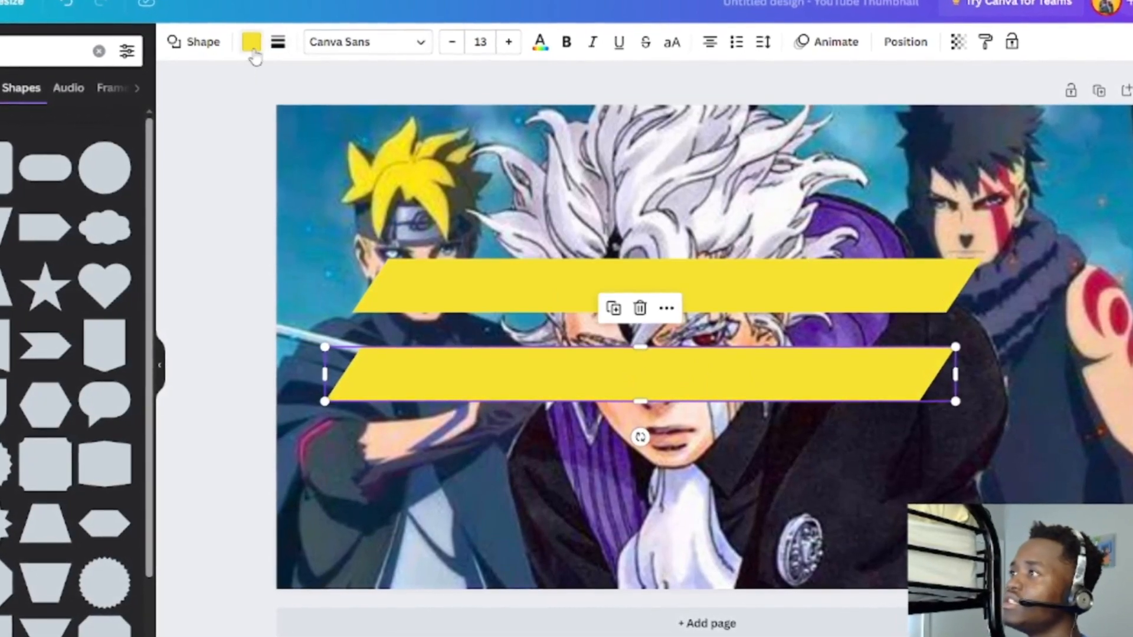
- Try the dark navy and blue photo colors on the lower bar and settle on purple as its fill
click(254, 49)
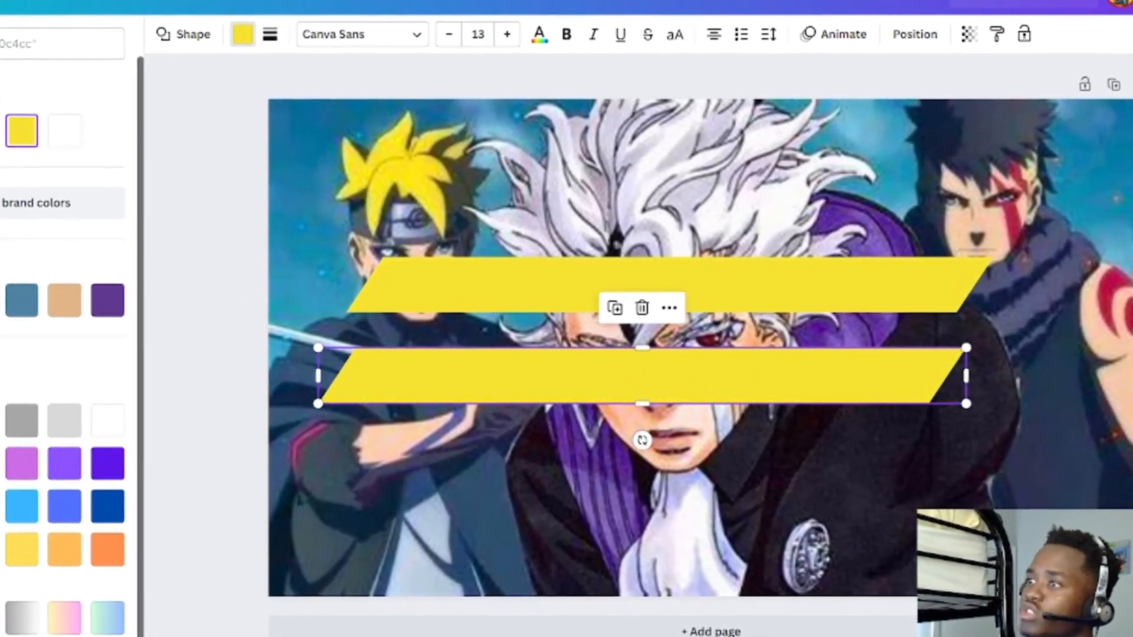
click(0, 300)
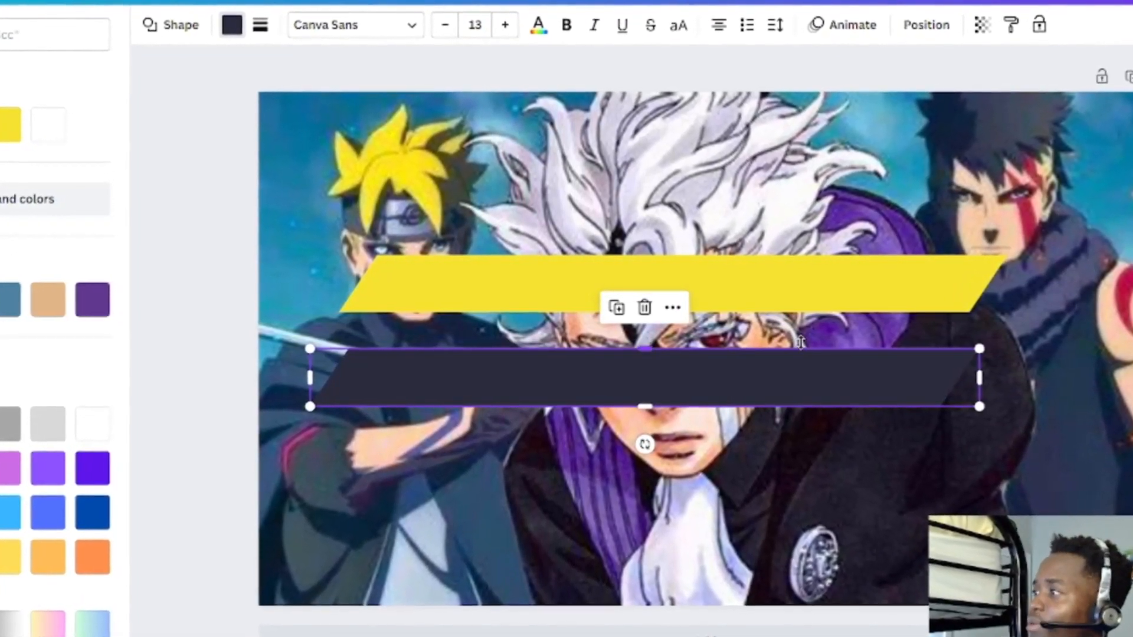
click(2, 298)
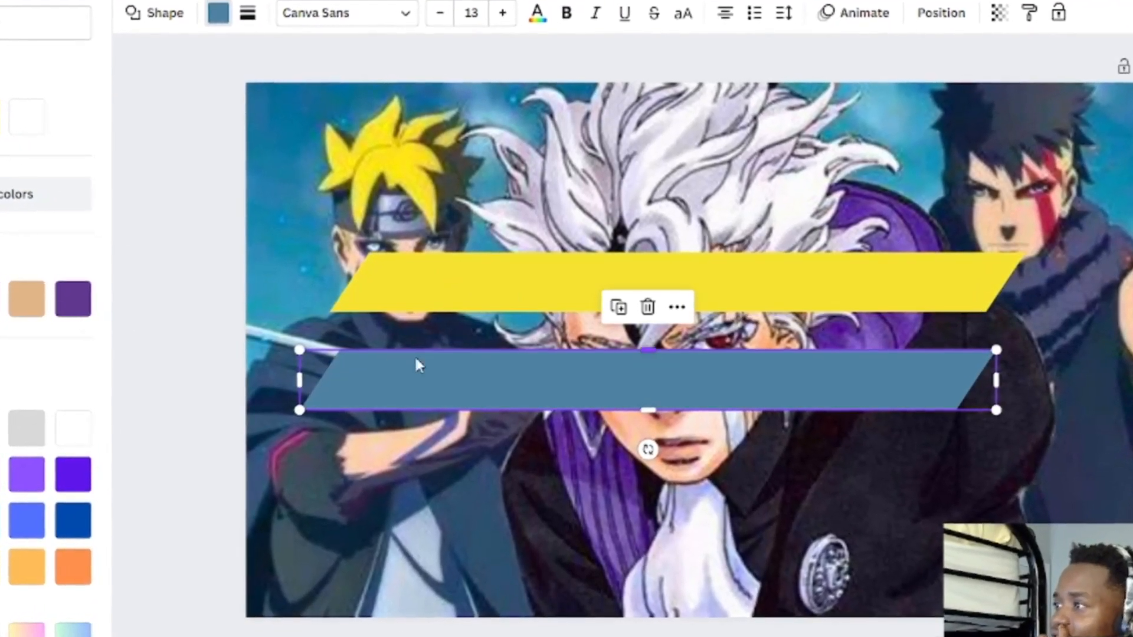
click(0, 300)
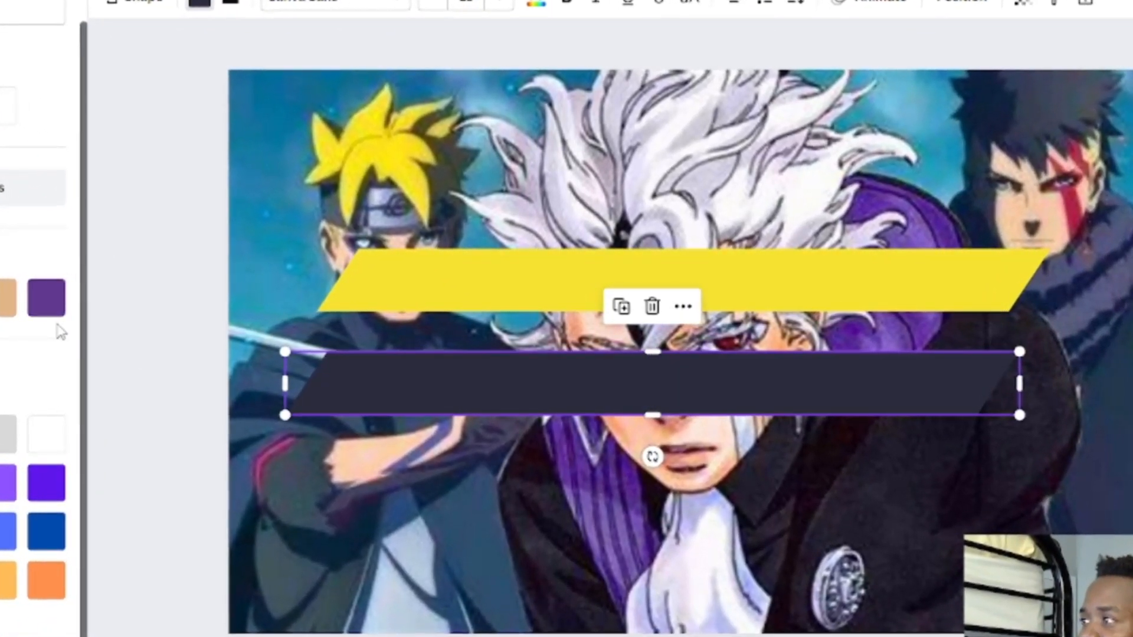
click(23, 301)
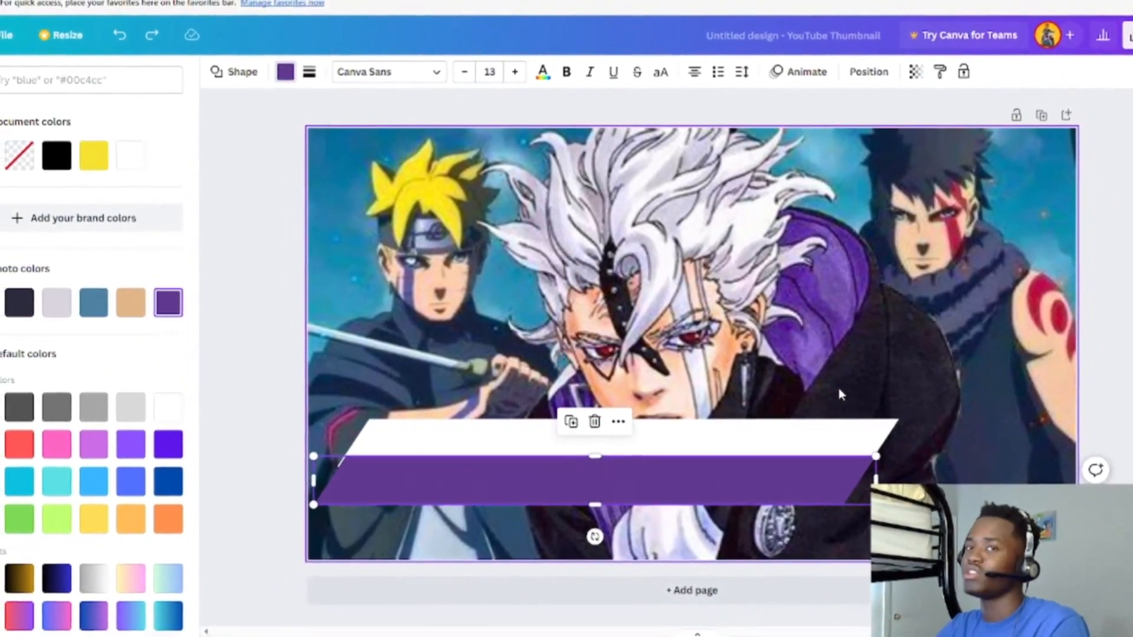
- Examine the layer ordering options for the white bar
right_click(837, 440)
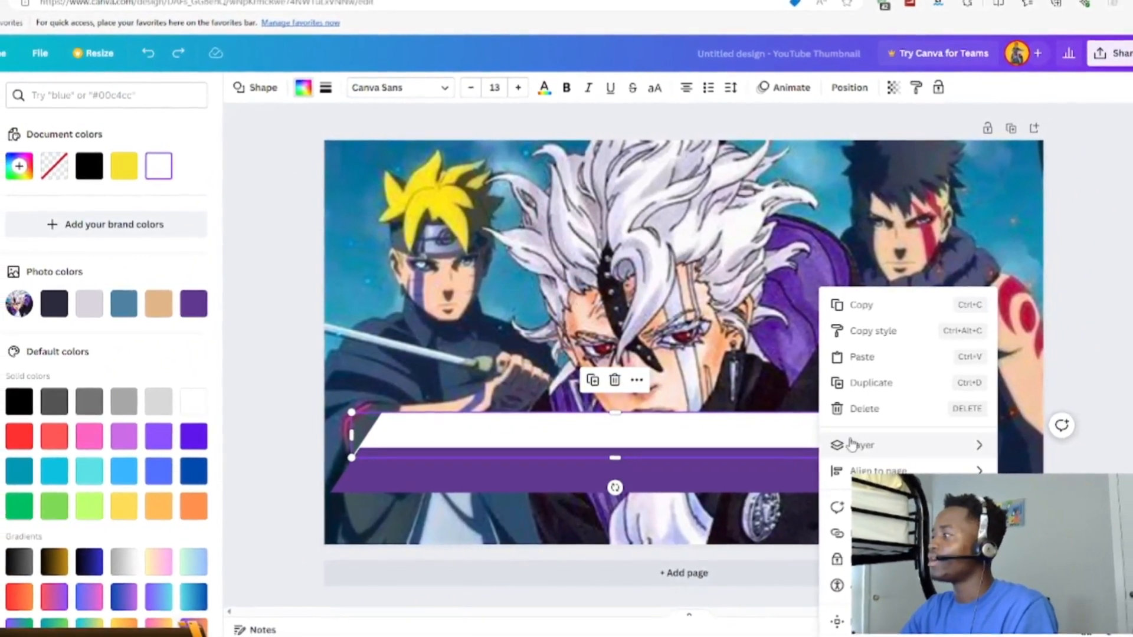
mouse_move(851, 444)
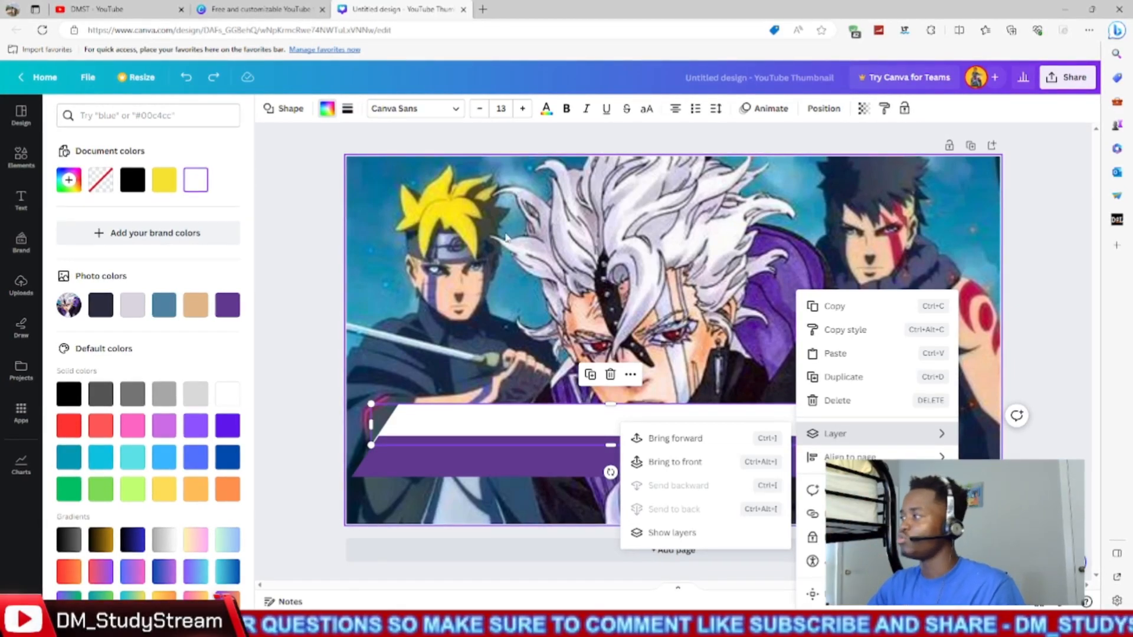
click(524, 366)
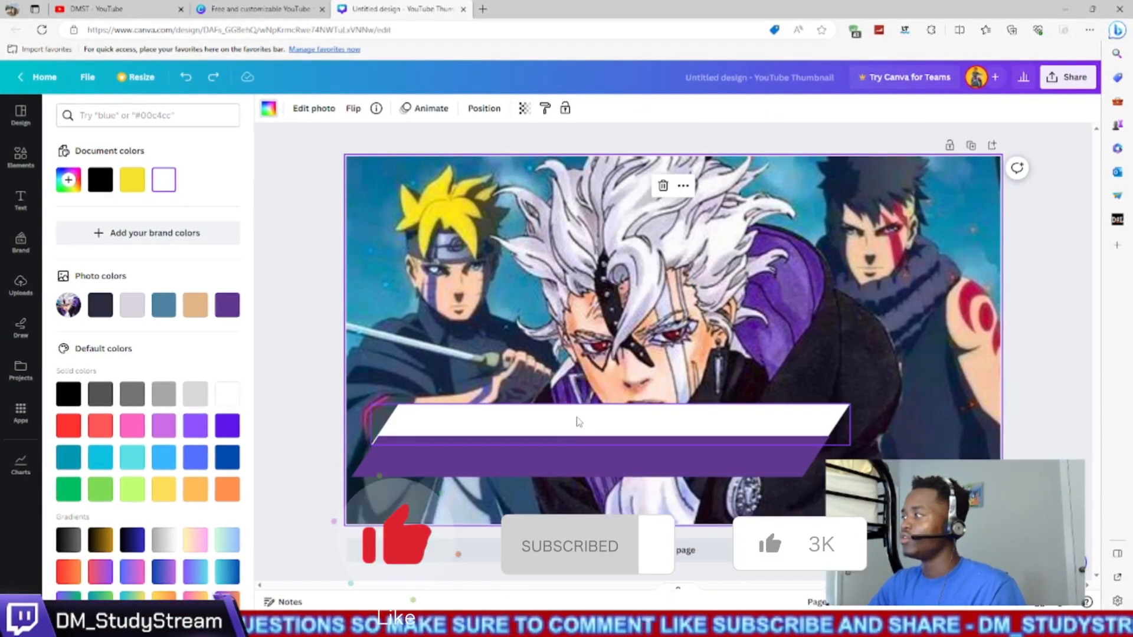
- Move the white bar up to the middle of the image and place the purple bar beneath it, slightly overlapping its lower edge
drag(581, 426, 605, 332)
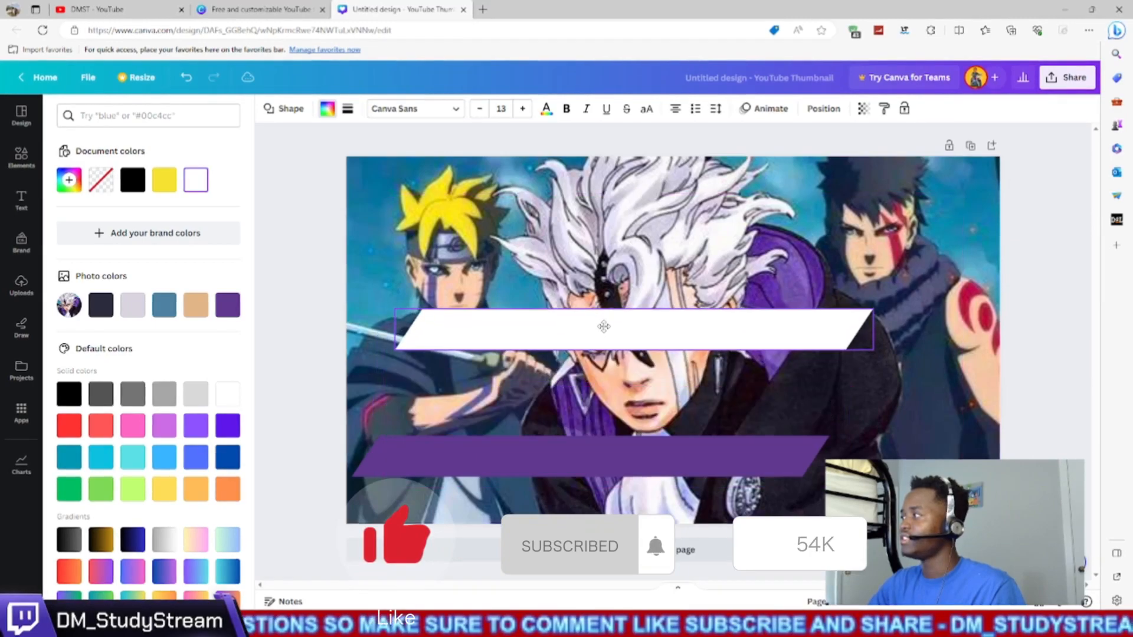
click(586, 466)
drag(588, 453, 612, 361)
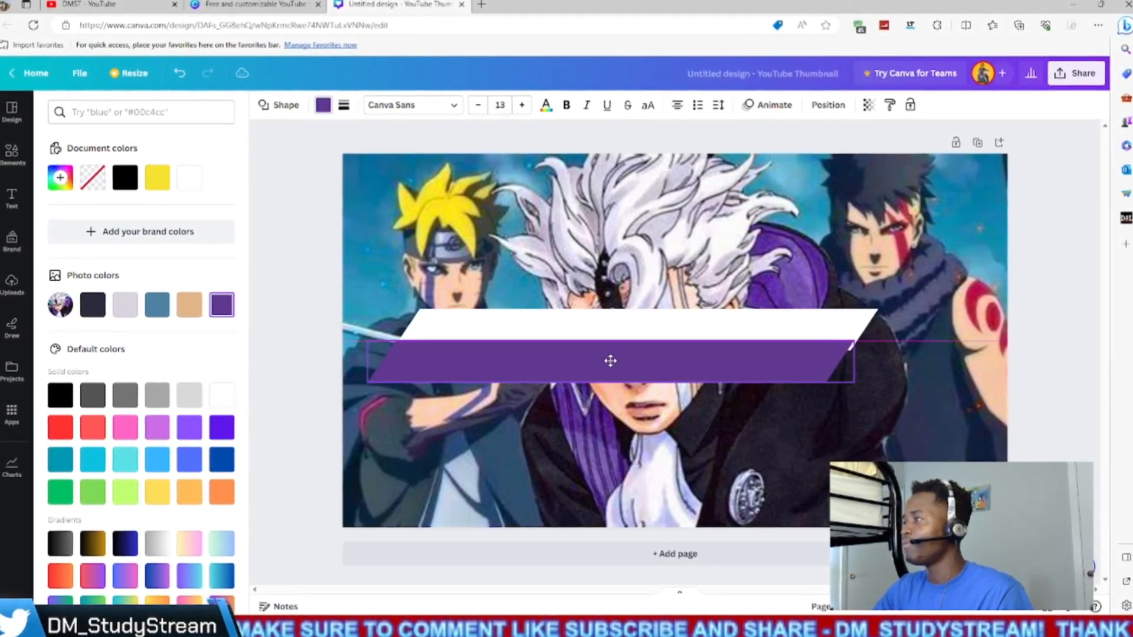
click(613, 362)
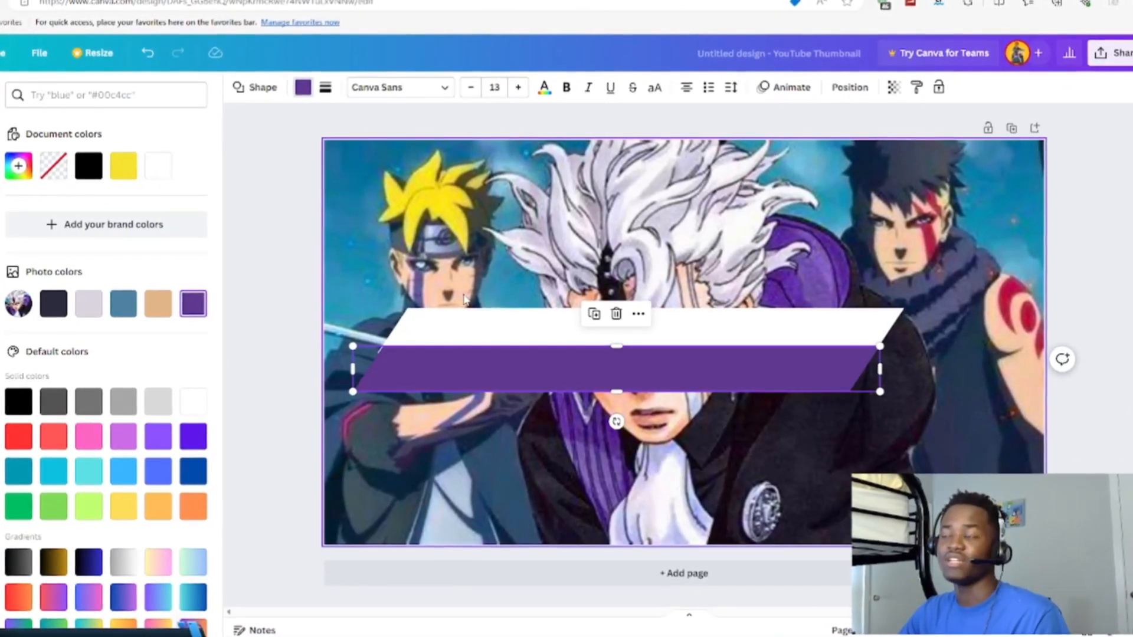
click(918, 346)
click(850, 381)
click(932, 377)
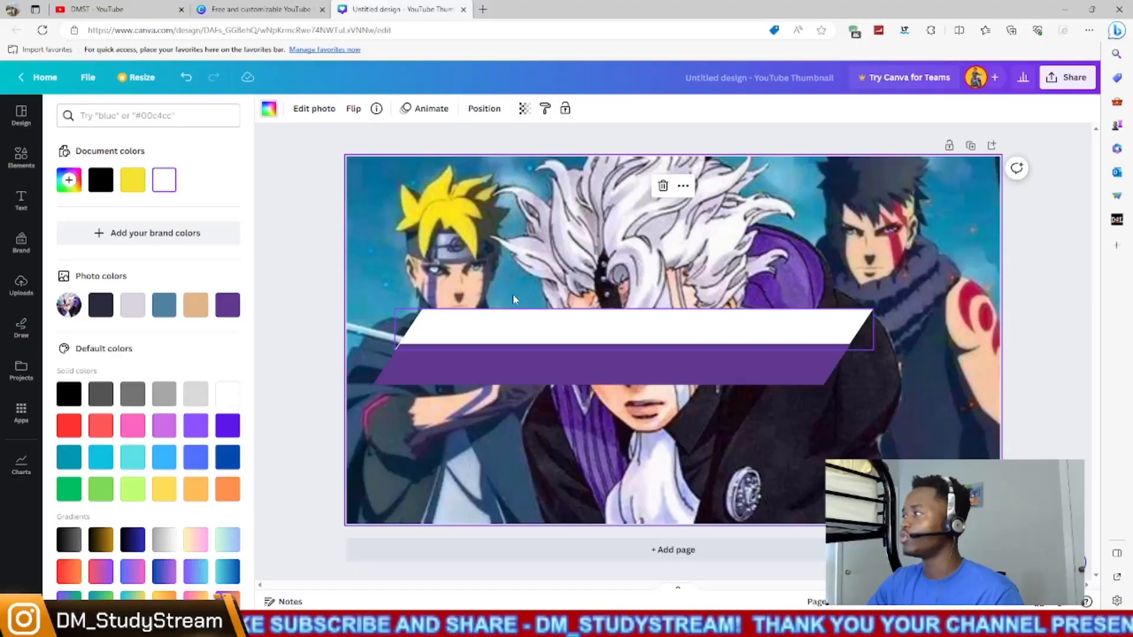
- Select the white and purple bars together and group them
drag(425, 276, 532, 466)
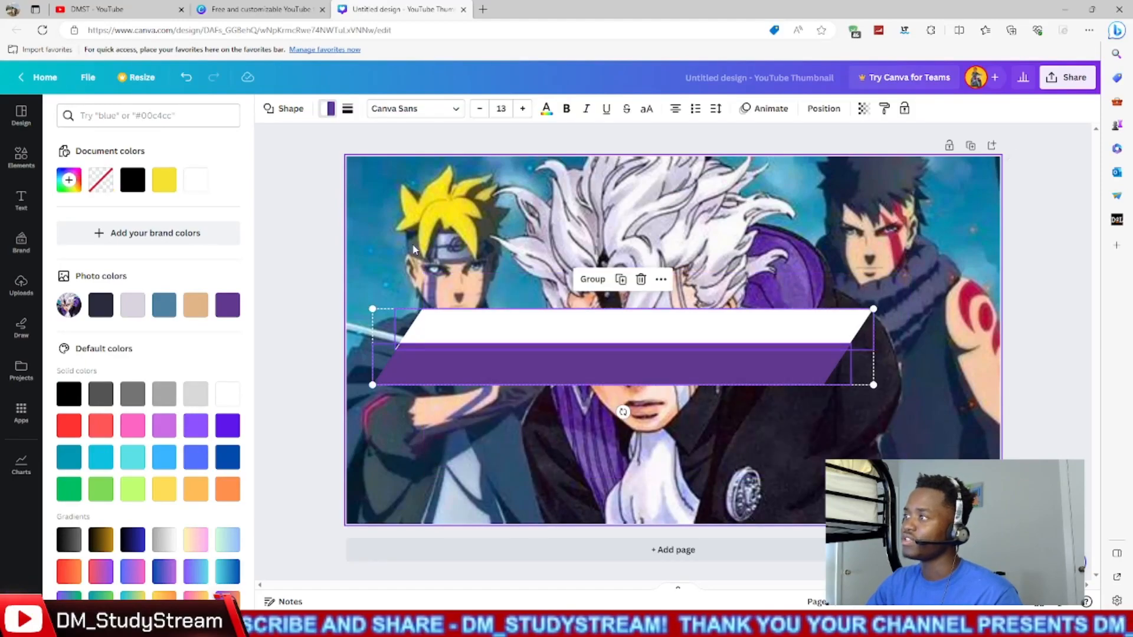
click(595, 282)
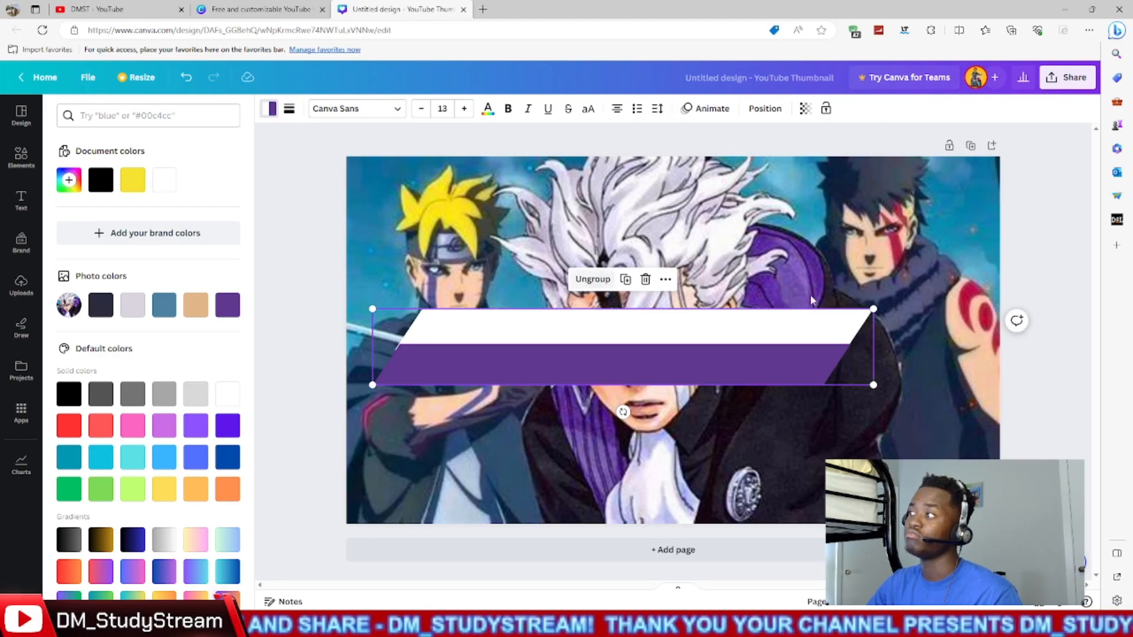
click(859, 349)
drag(840, 346, 859, 334)
drag(846, 385, 890, 264)
- Move the grouped white and purple bars to the lower part of the page, with their left ends running past the page's left edge
drag(799, 311, 702, 429)
click(818, 441)
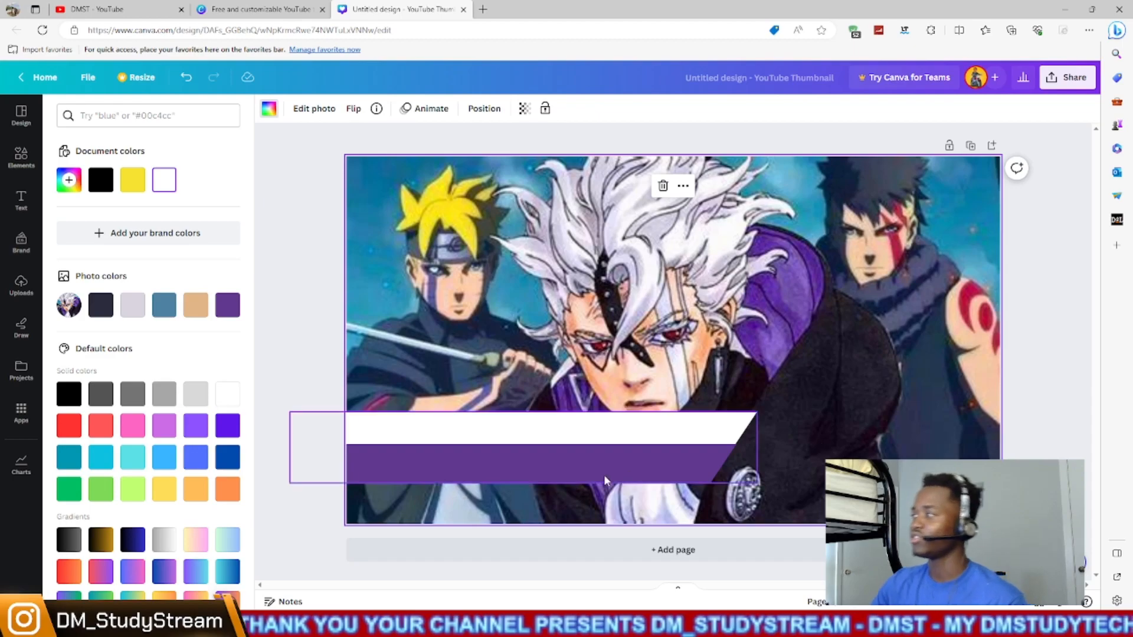
drag(590, 454, 589, 477)
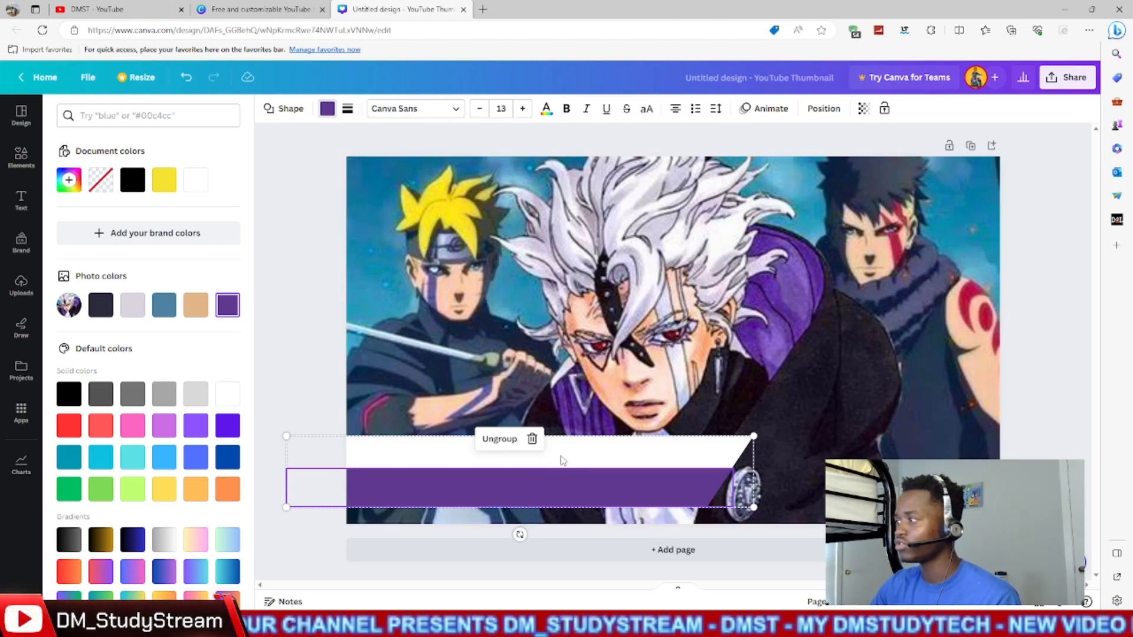
click(713, 400)
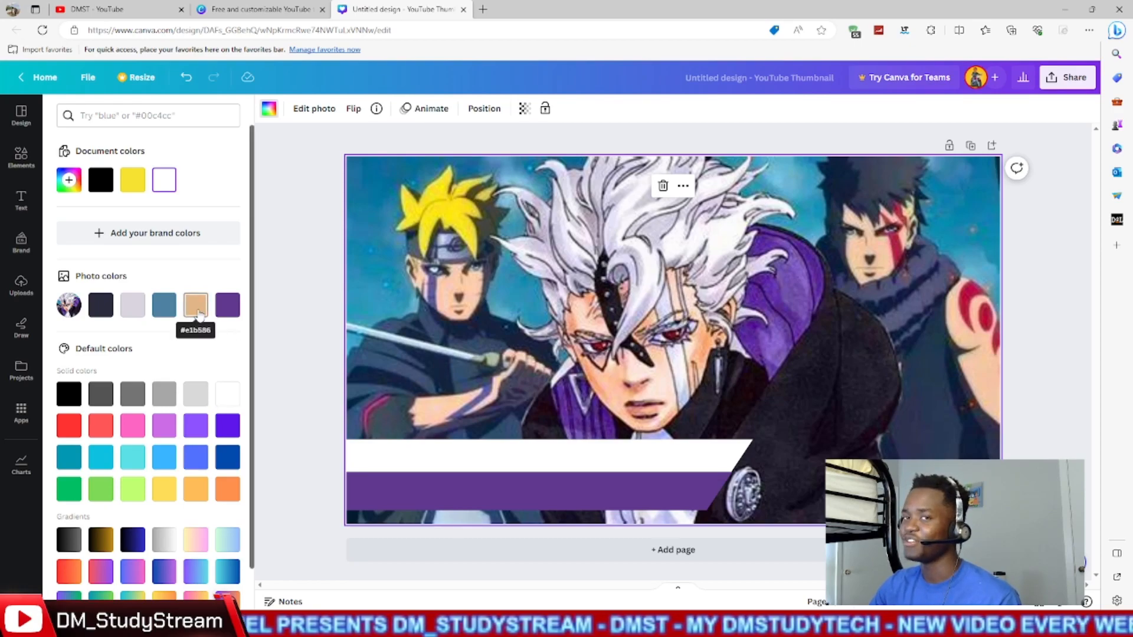
- Add the downward-pointing pennant shape from the full shapes collection to the page
click(21, 158)
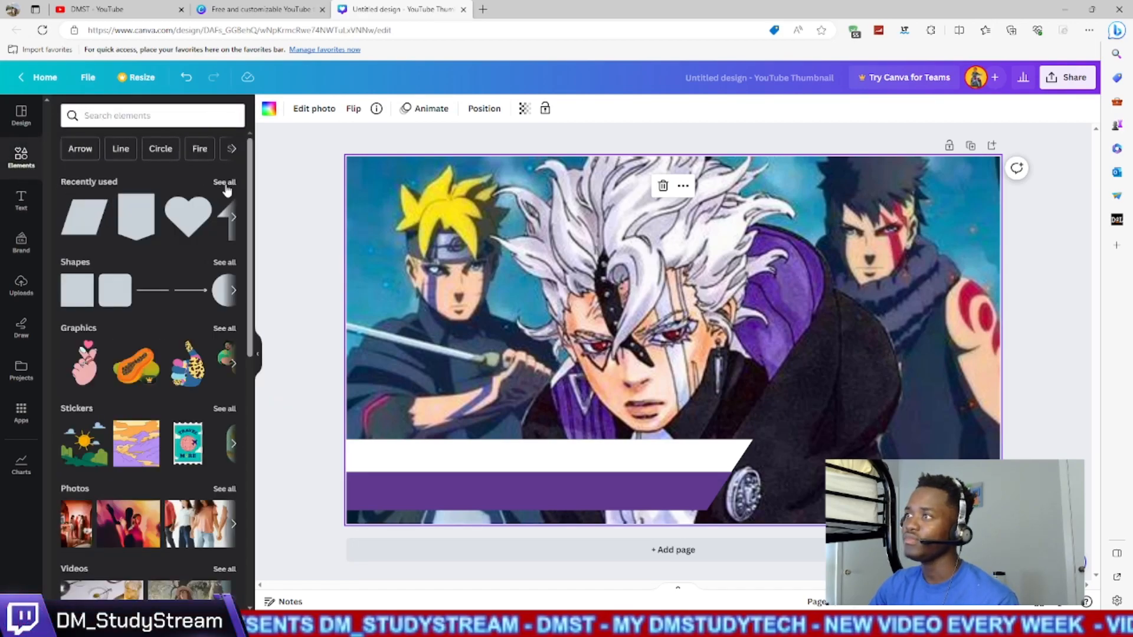
click(225, 263)
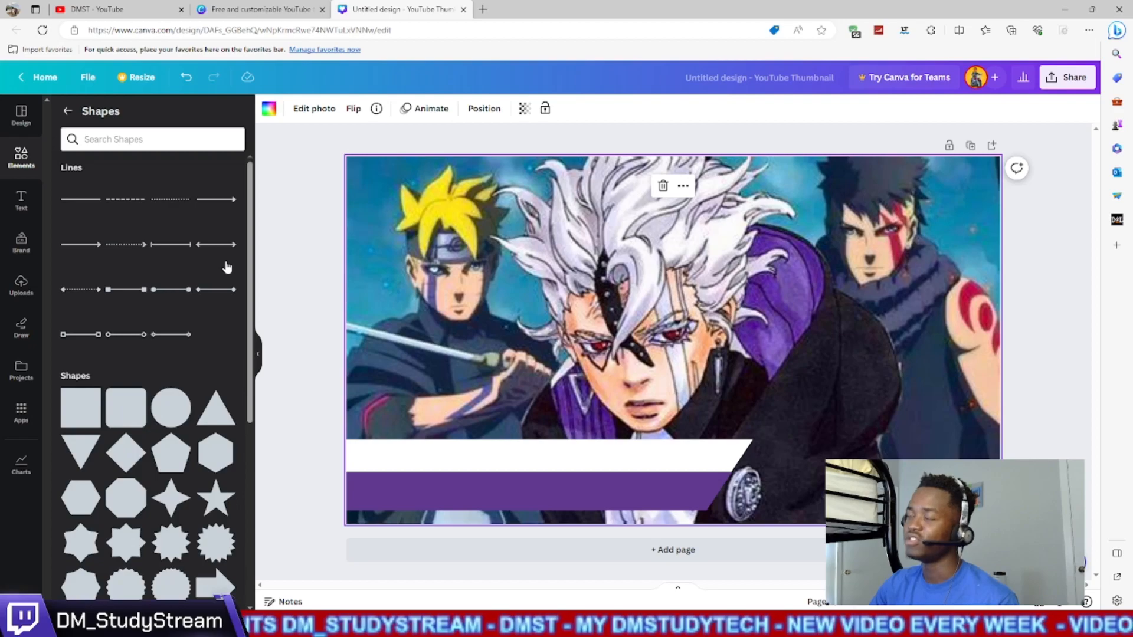
scroll(193, 355, down, 5)
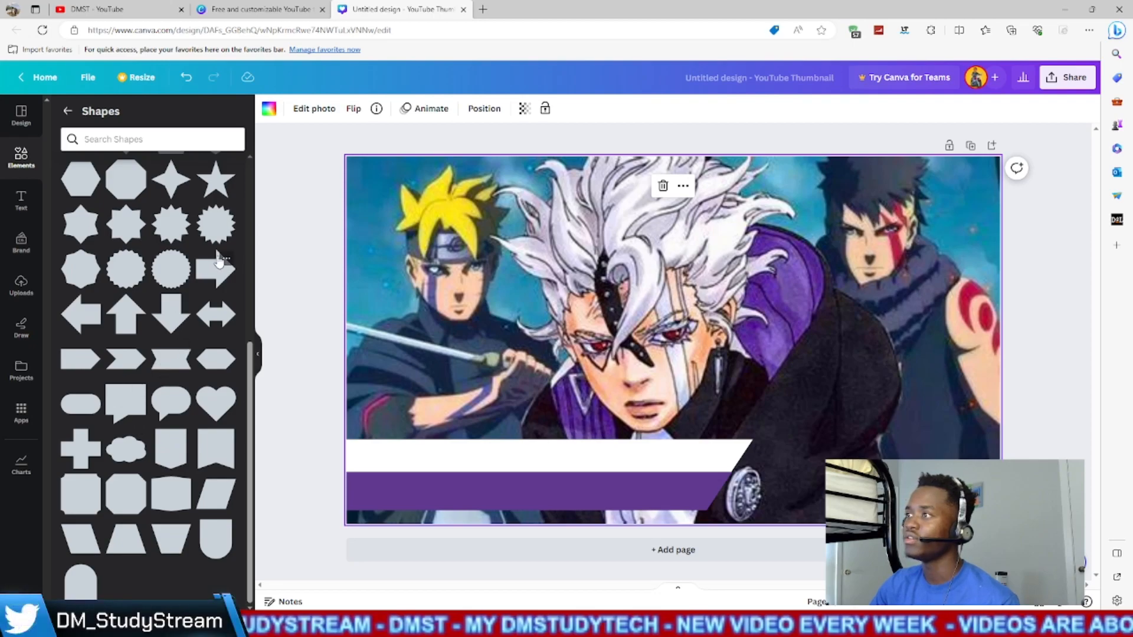
click(170, 456)
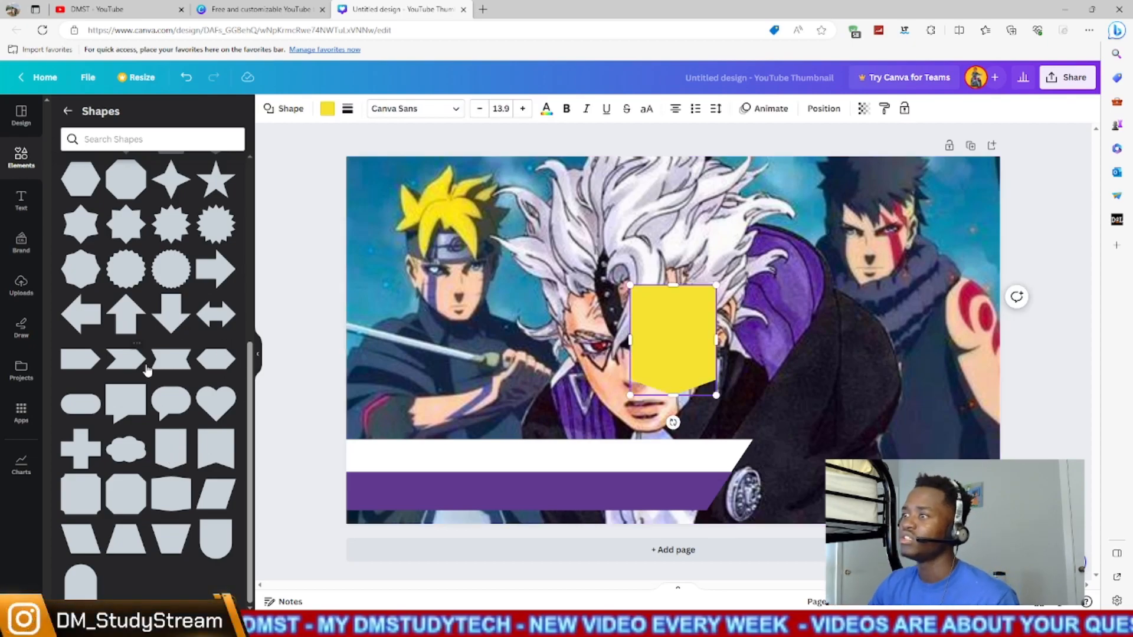
scroll(147, 370, up, 5)
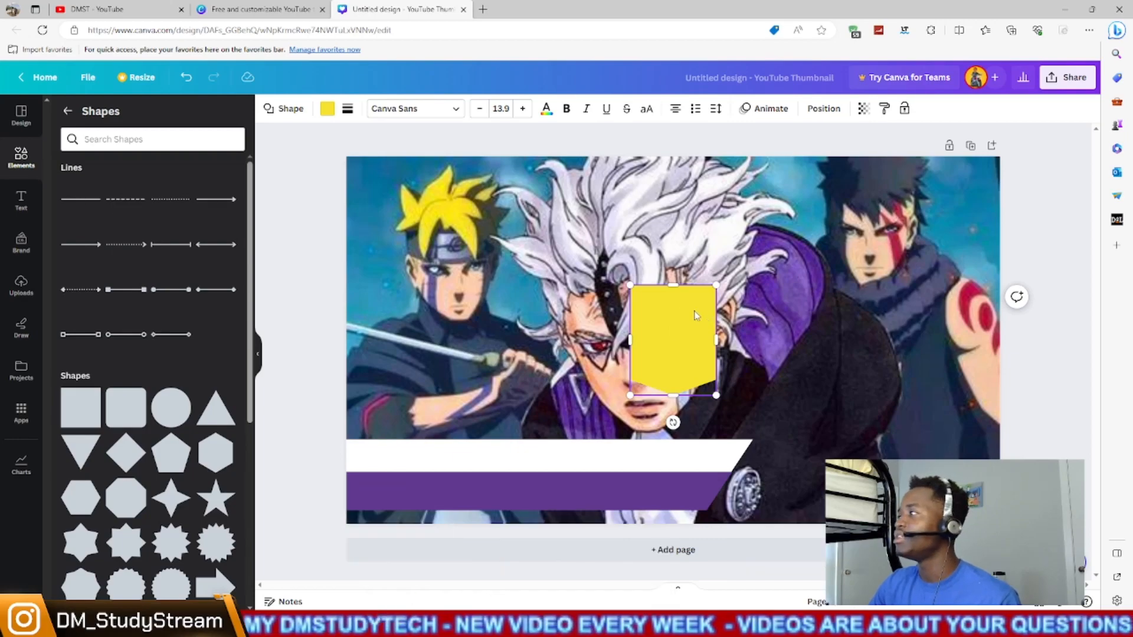
- Rotate the yellow pennant shape a quarter turn so it points left, flatten it to bar height and place it over the purple bar's right end
drag(674, 423, 622, 344)
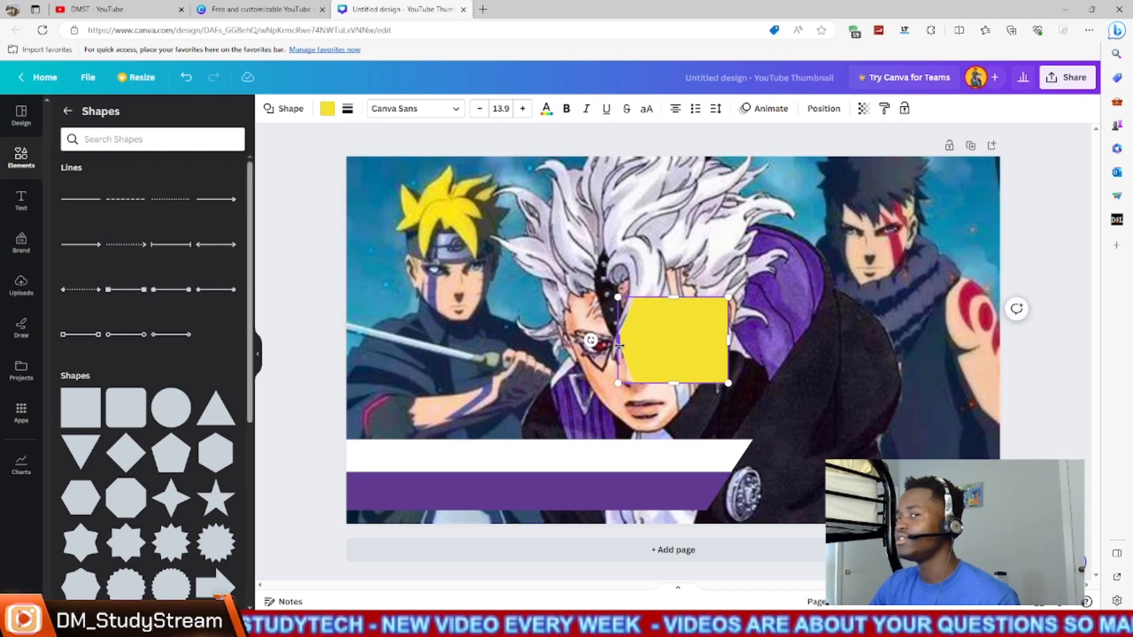
click(785, 361)
click(679, 343)
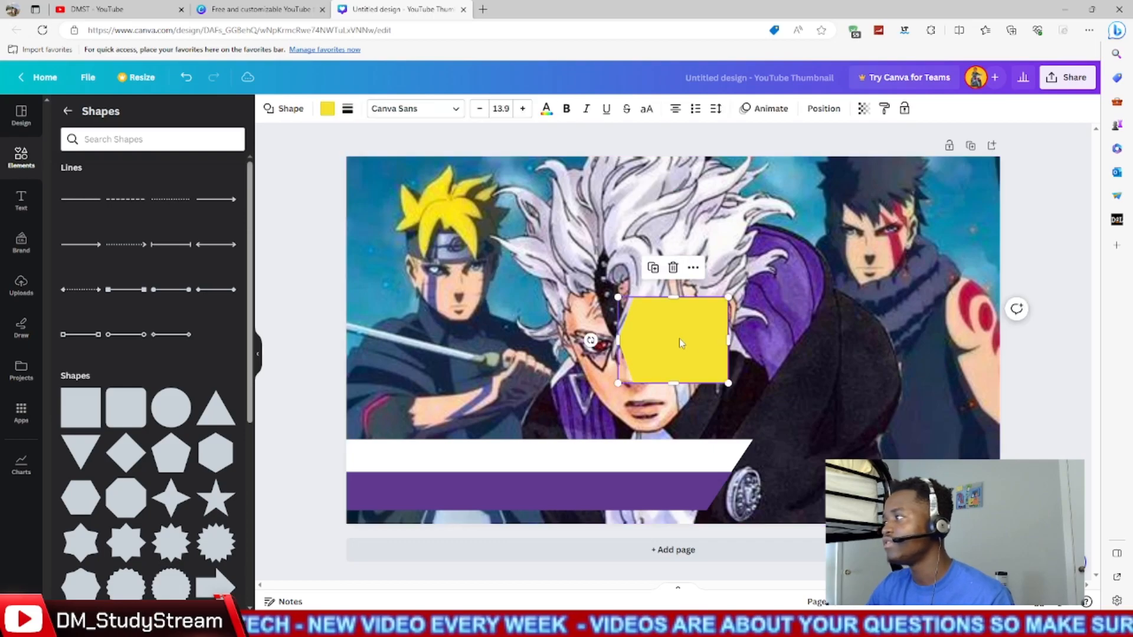
drag(680, 342, 657, 471)
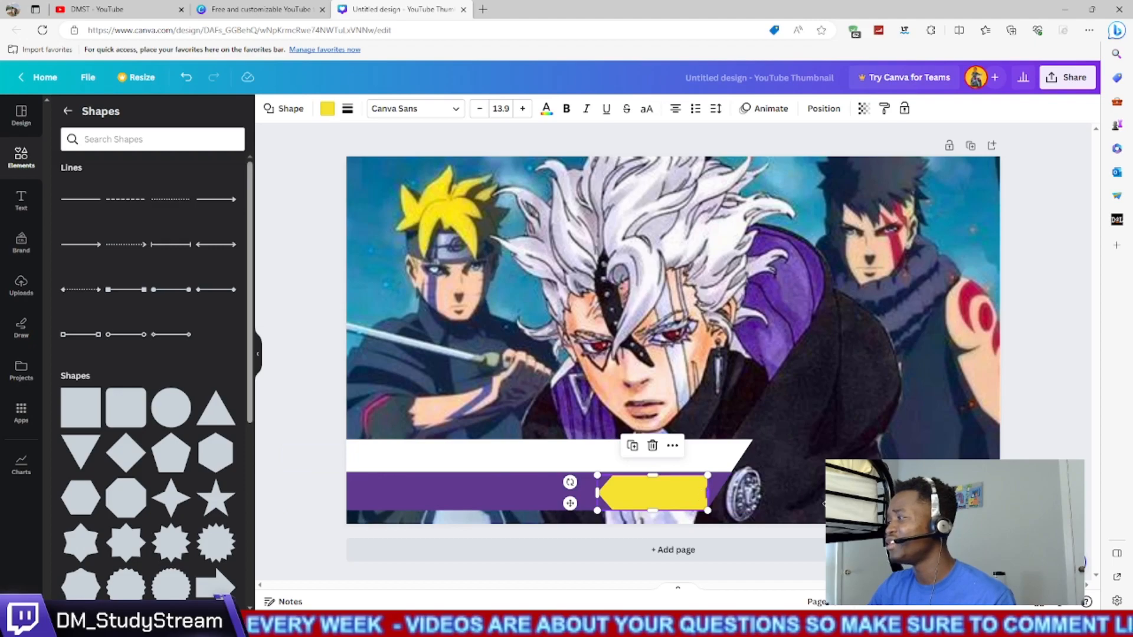
- Stretch the yellow shape to the page's right edge and raise its top edge flush with the top of the purple bar
drag(808, 503, 856, 503)
drag(999, 494, 1001, 495)
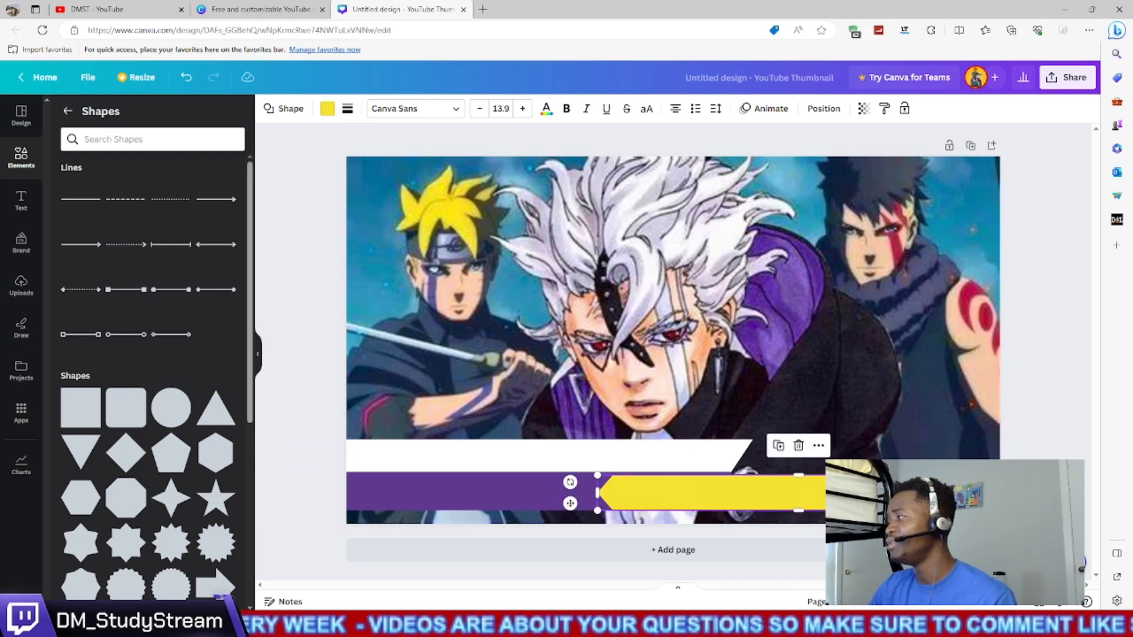
click(991, 439)
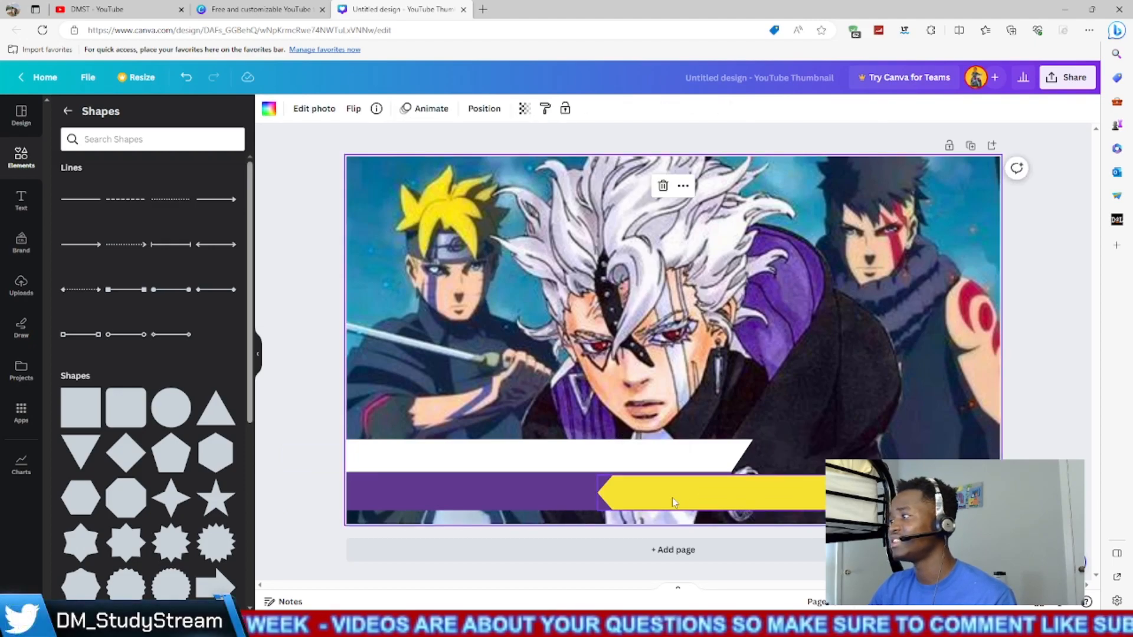
click(713, 498)
drag(799, 477, 796, 472)
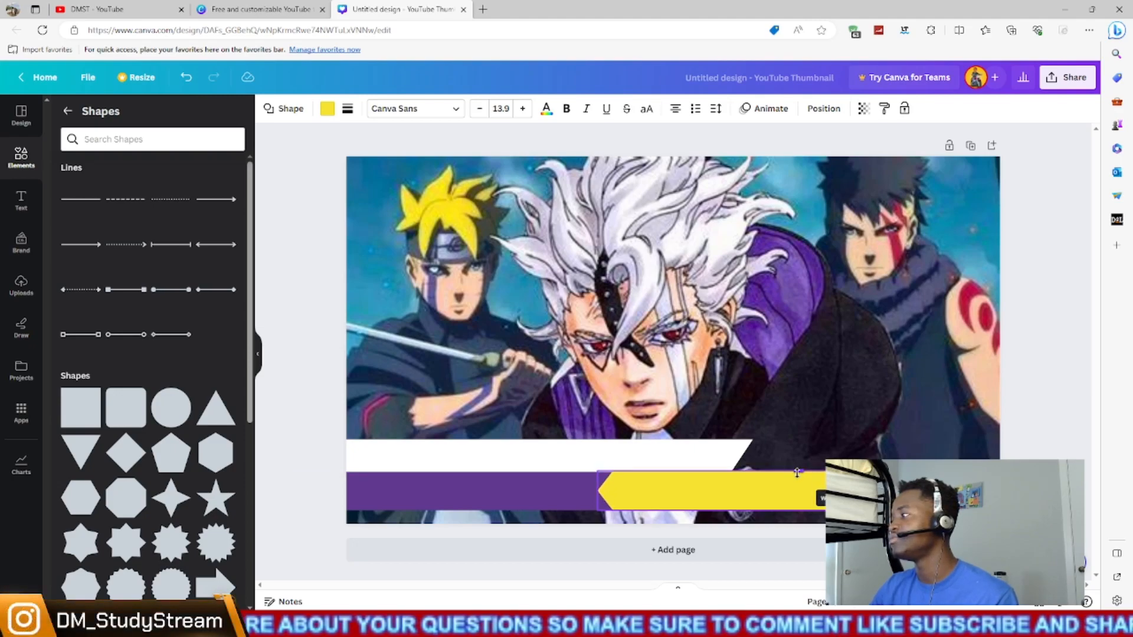
click(859, 440)
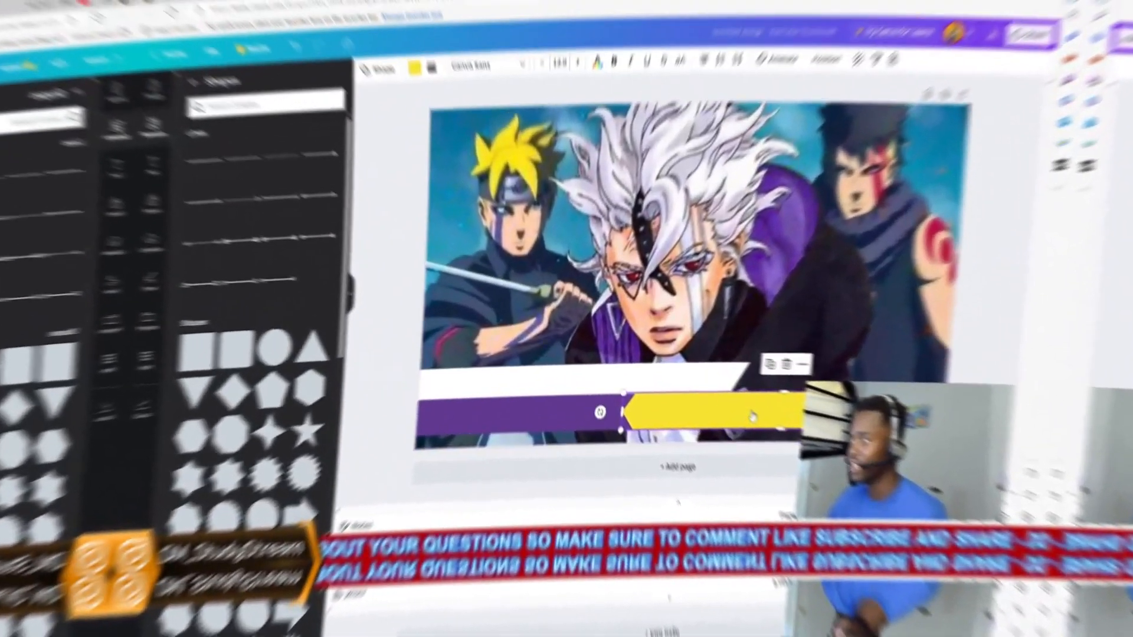
- Change the yellow shape's layer order so it sits behind the grouped white and purple bars
right_click(778, 273)
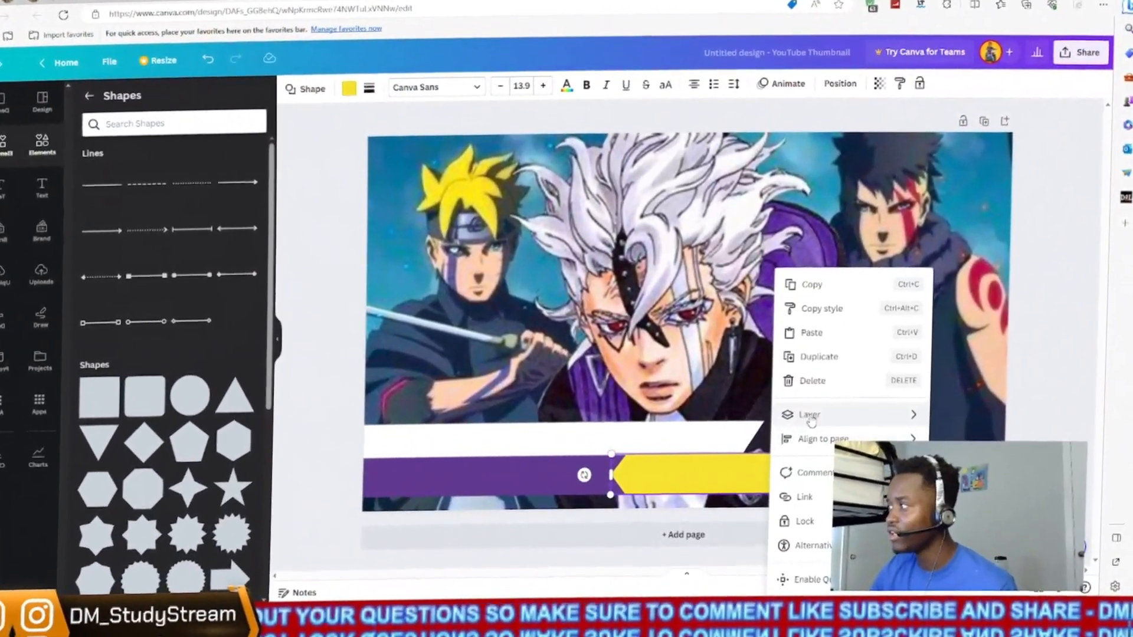
mouse_move(811, 421)
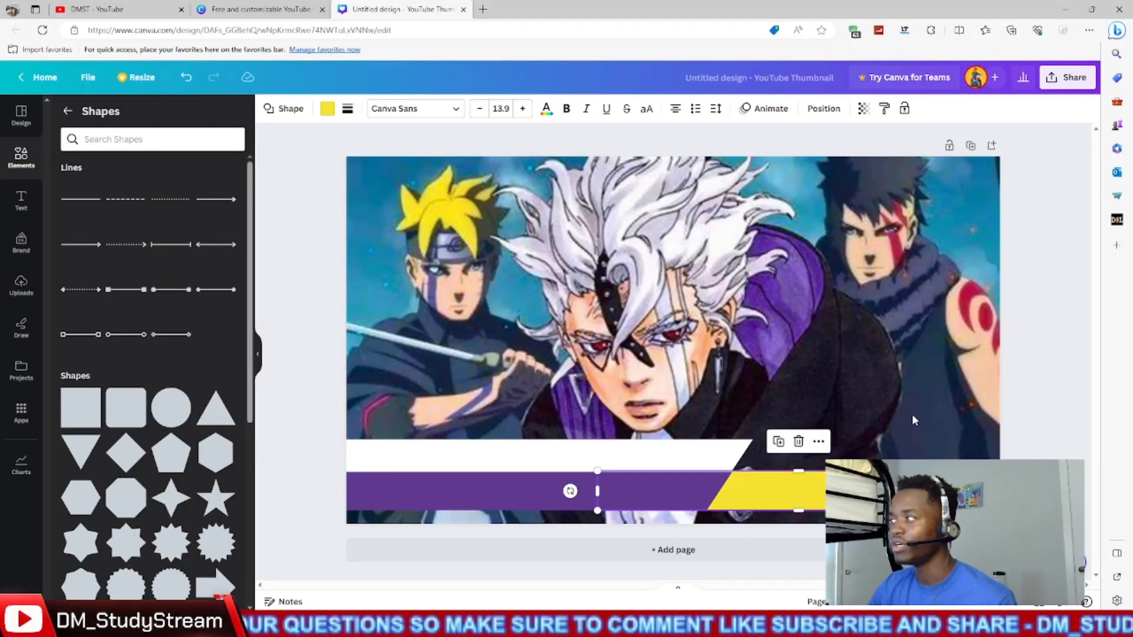
click(912, 380)
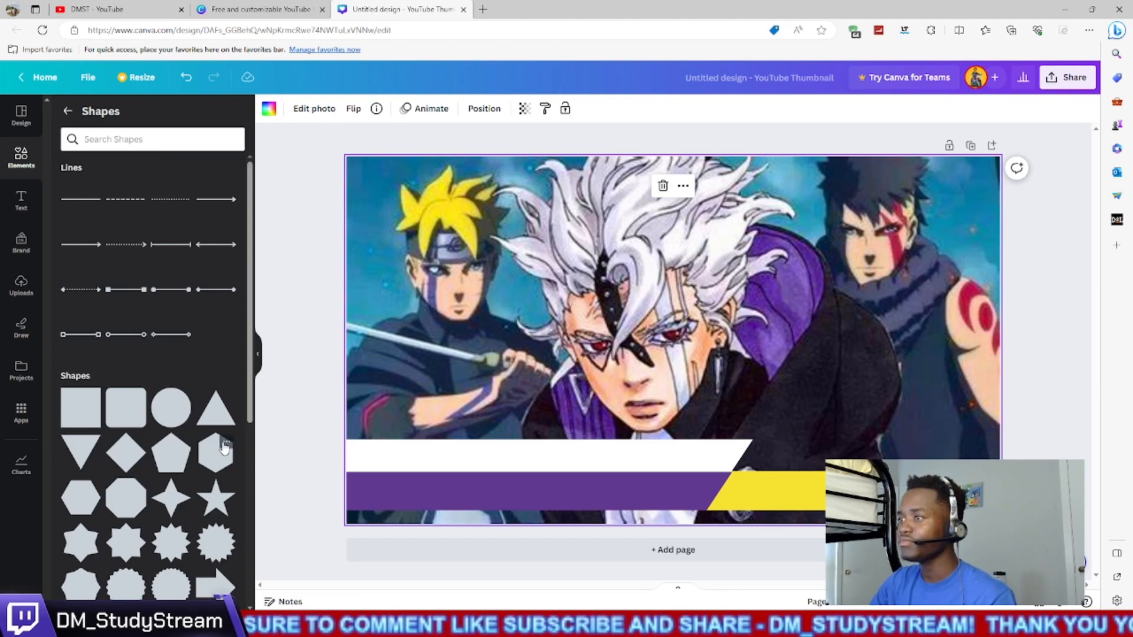
- Add a ribbon shape with notched ends, stretch it into a thin strip wider than the page and place it directly beneath the purple bar
scroll(224, 446, down, 4)
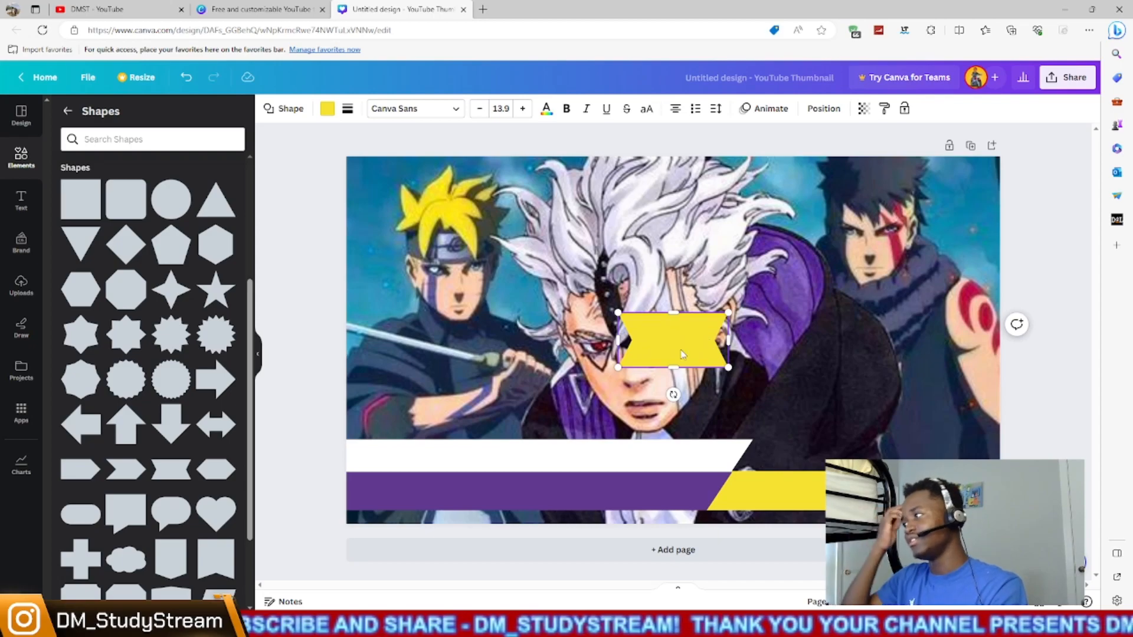
drag(673, 313, 263, 354)
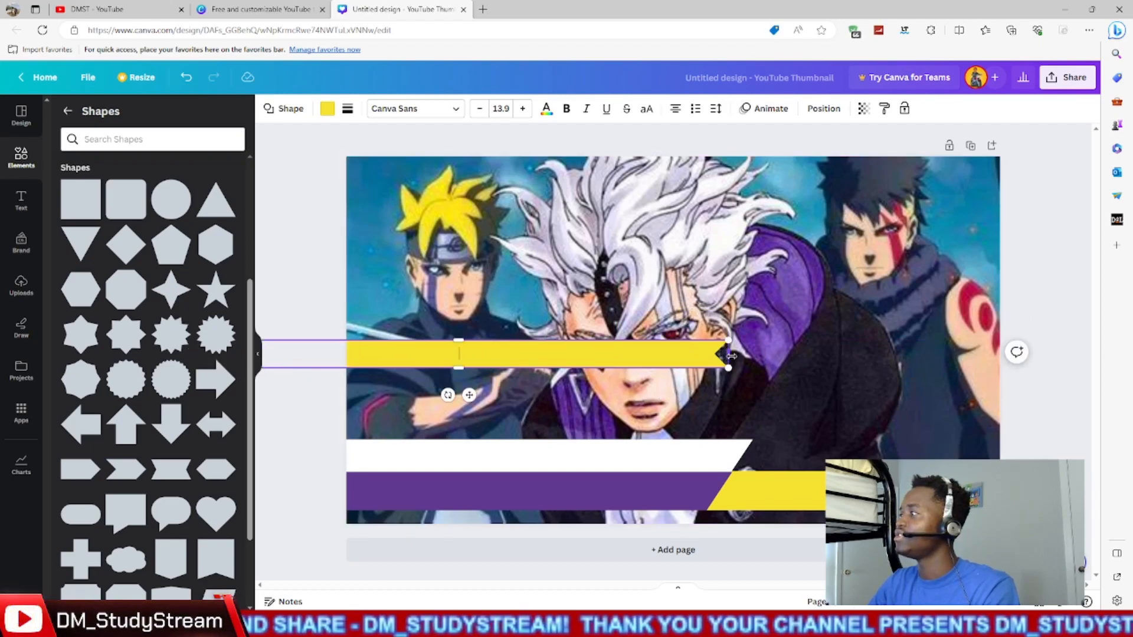
drag(731, 355, 1129, 348)
click(726, 339)
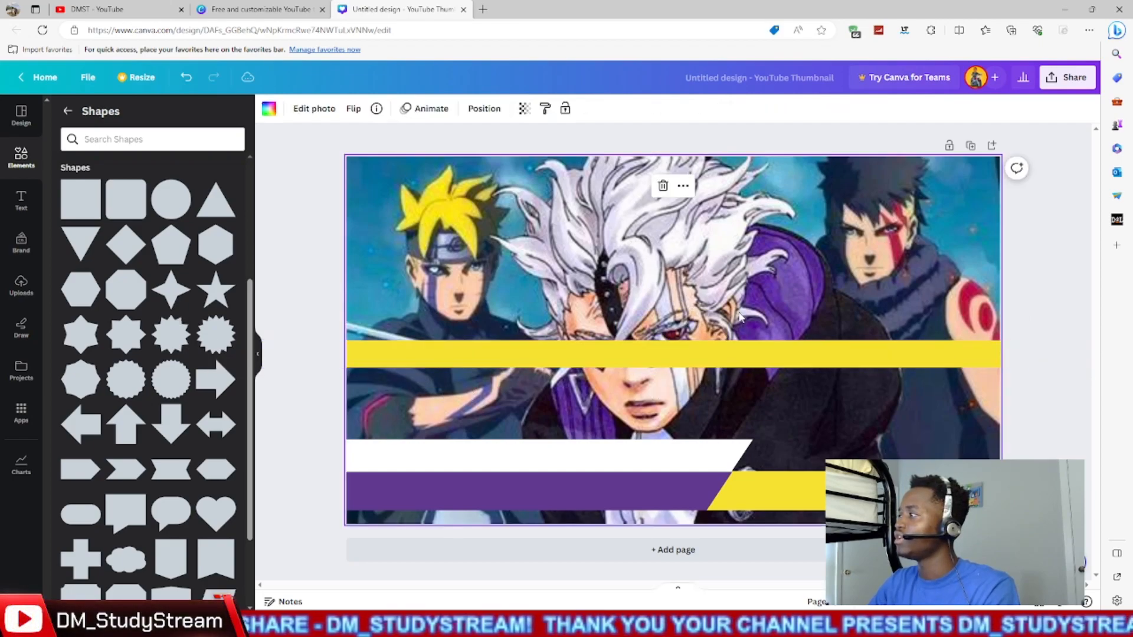
drag(698, 354, 698, 517)
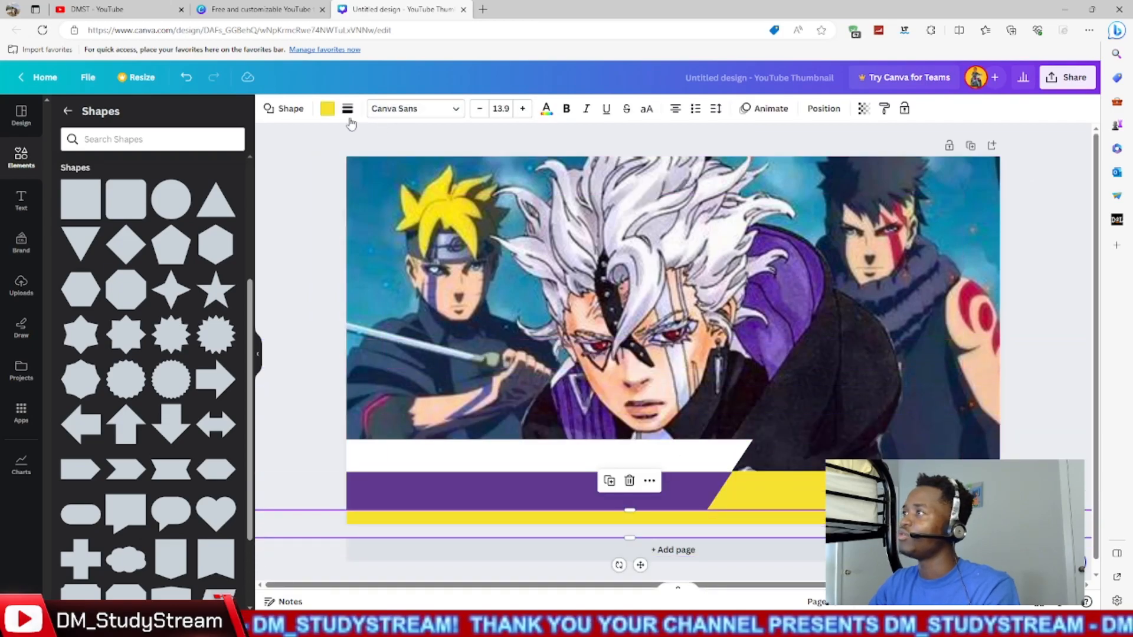
- Try the black, yellow and white document colors on the bottom strip and settle on black (#000000) as its fill
click(327, 110)
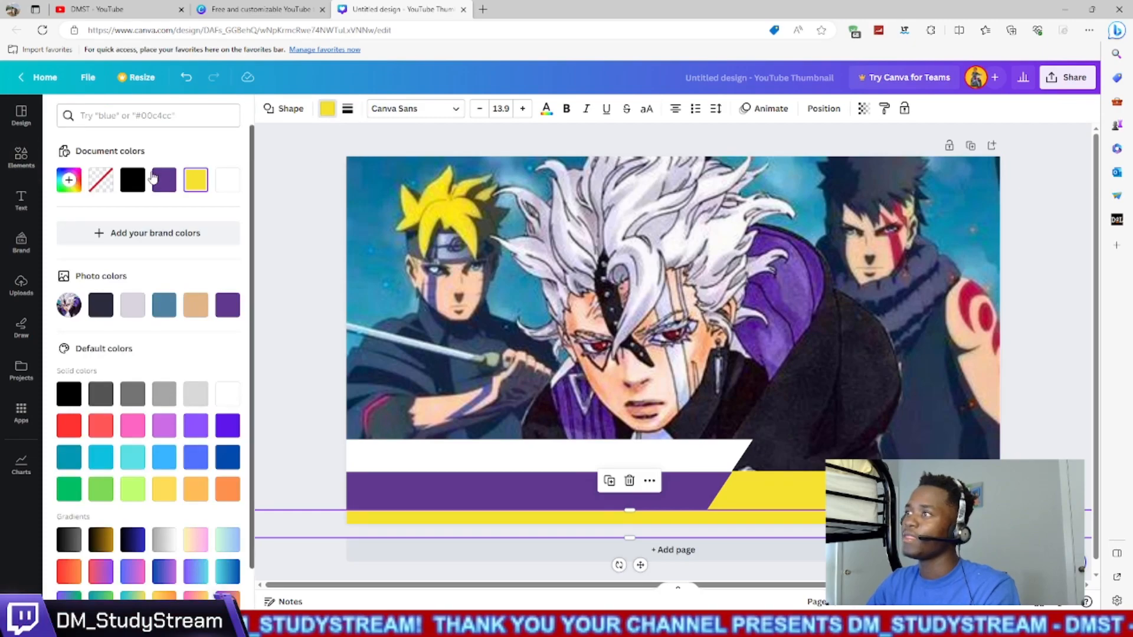
click(133, 181)
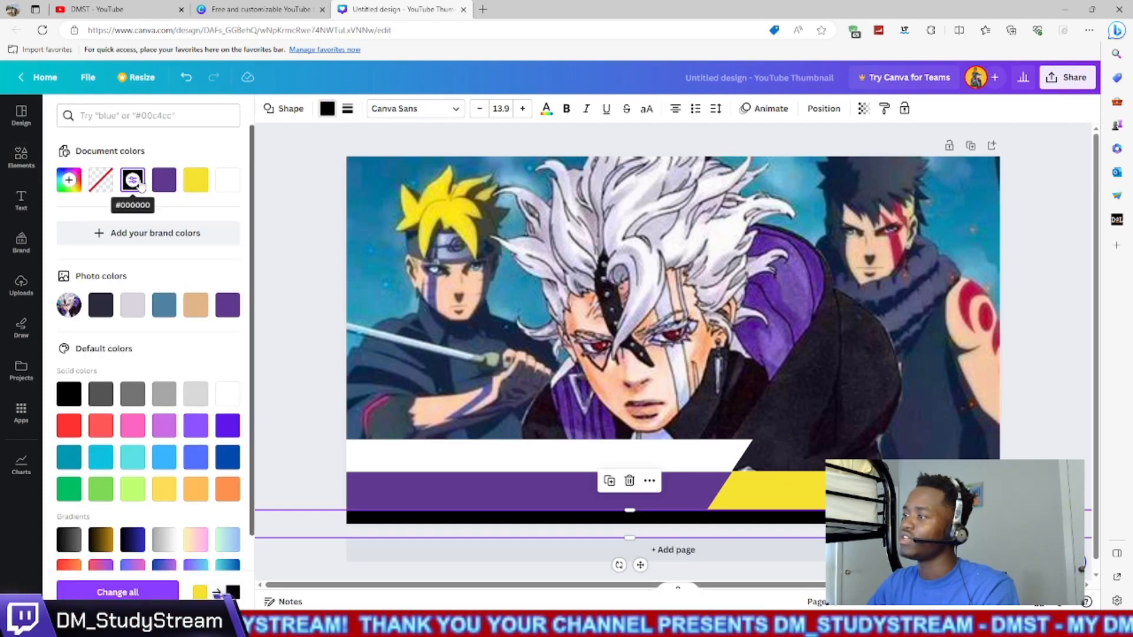
click(196, 182)
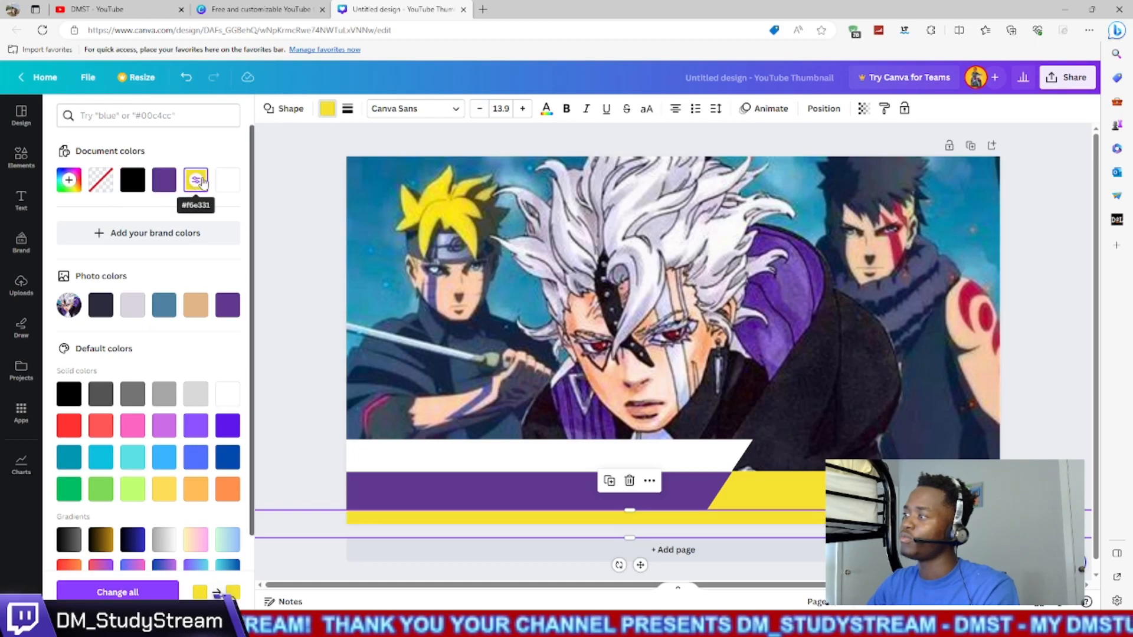
click(229, 179)
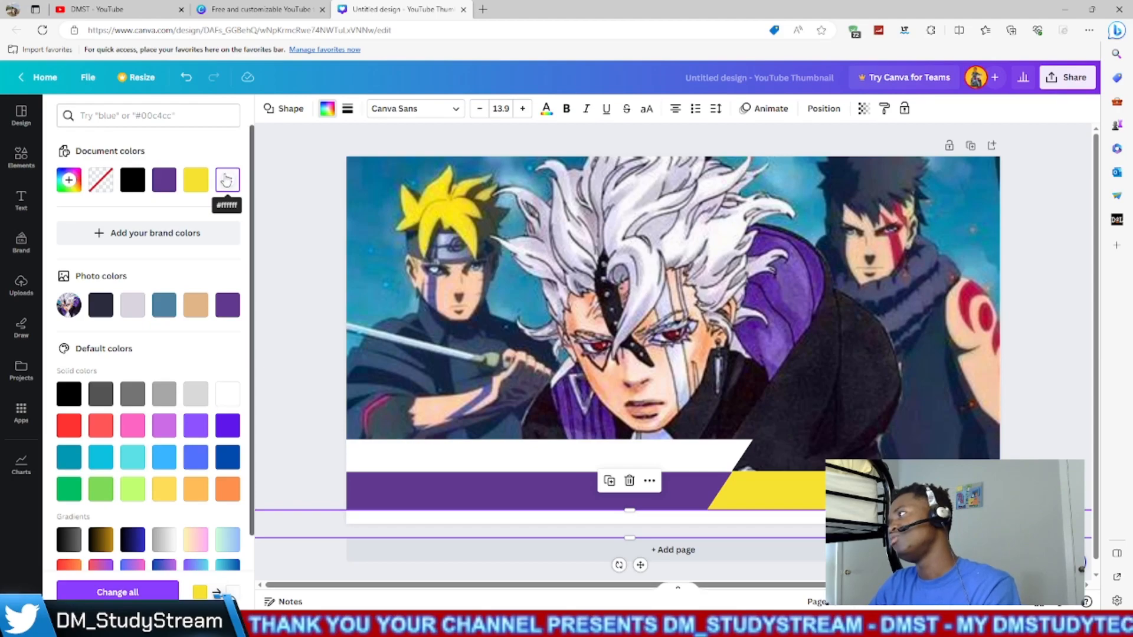
click(134, 185)
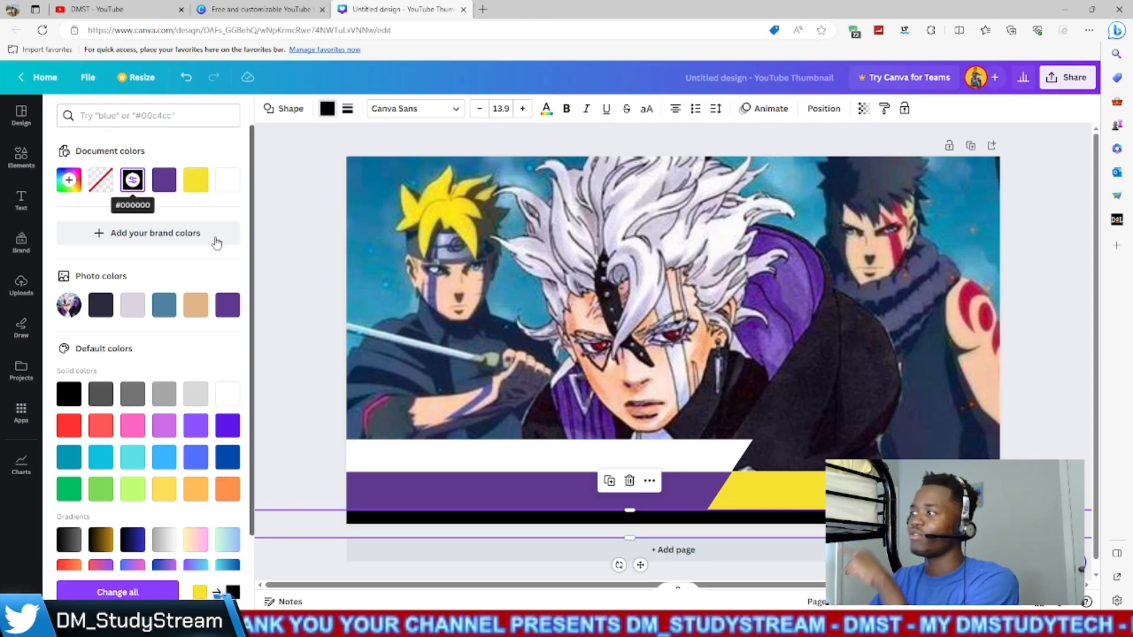
click(542, 338)
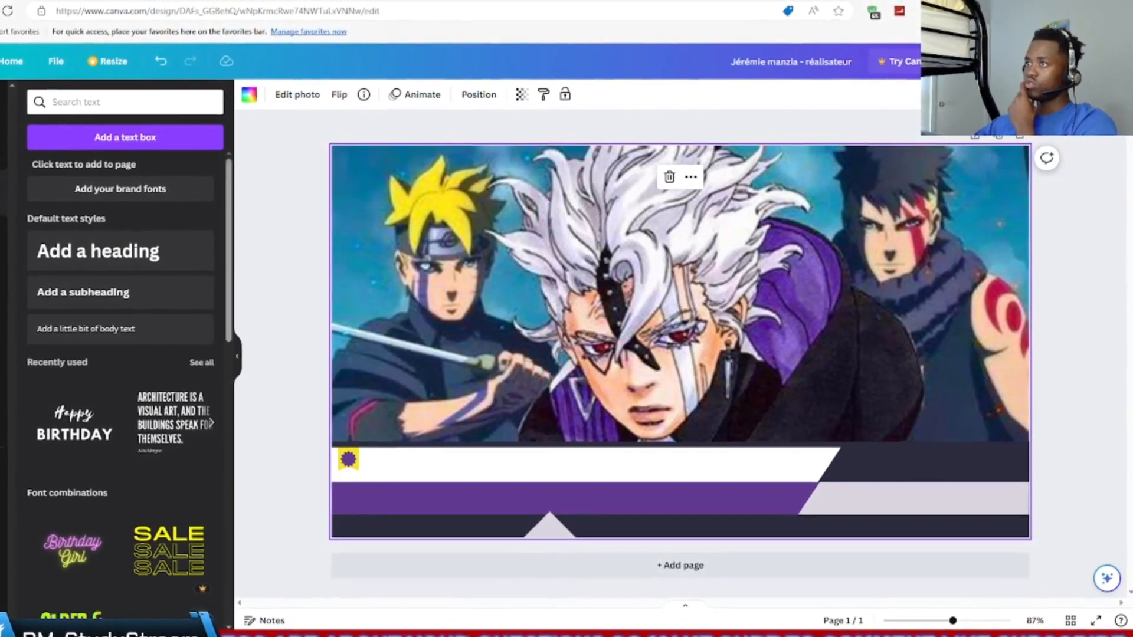
- Add the recently used "Happy BIRTHDAY" text combination to the page
click(2, 150)
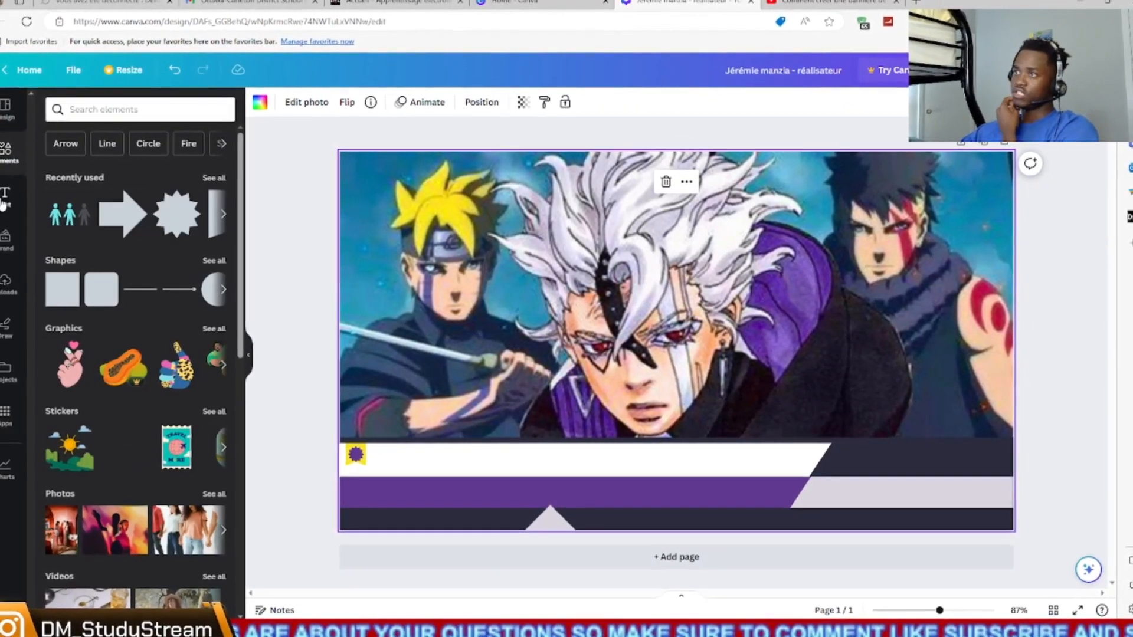
click(1, 201)
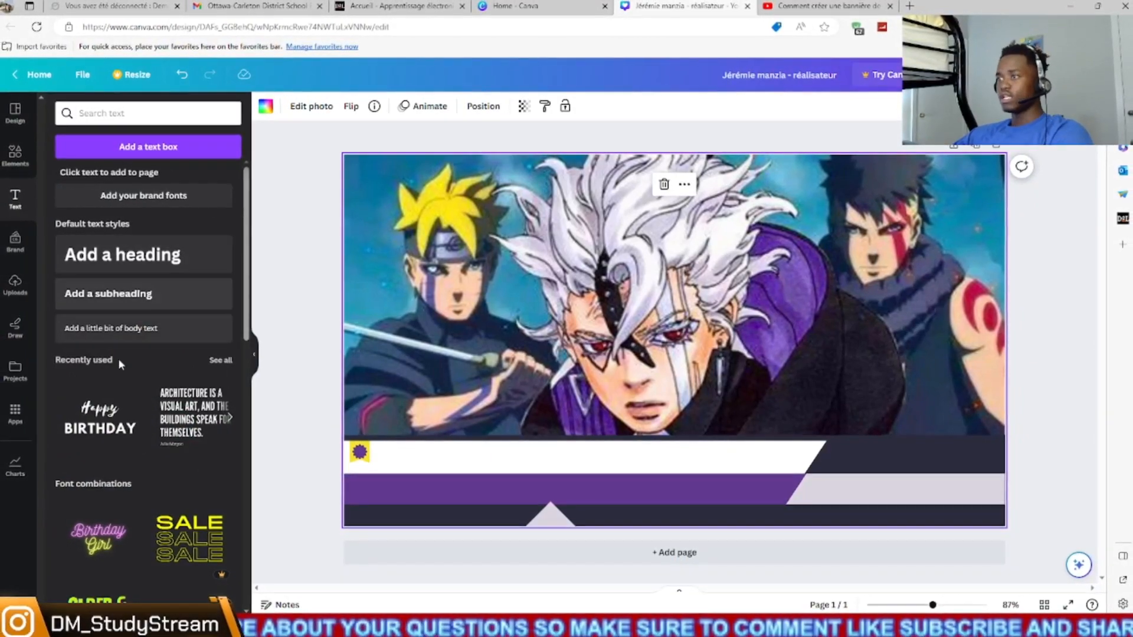
click(97, 428)
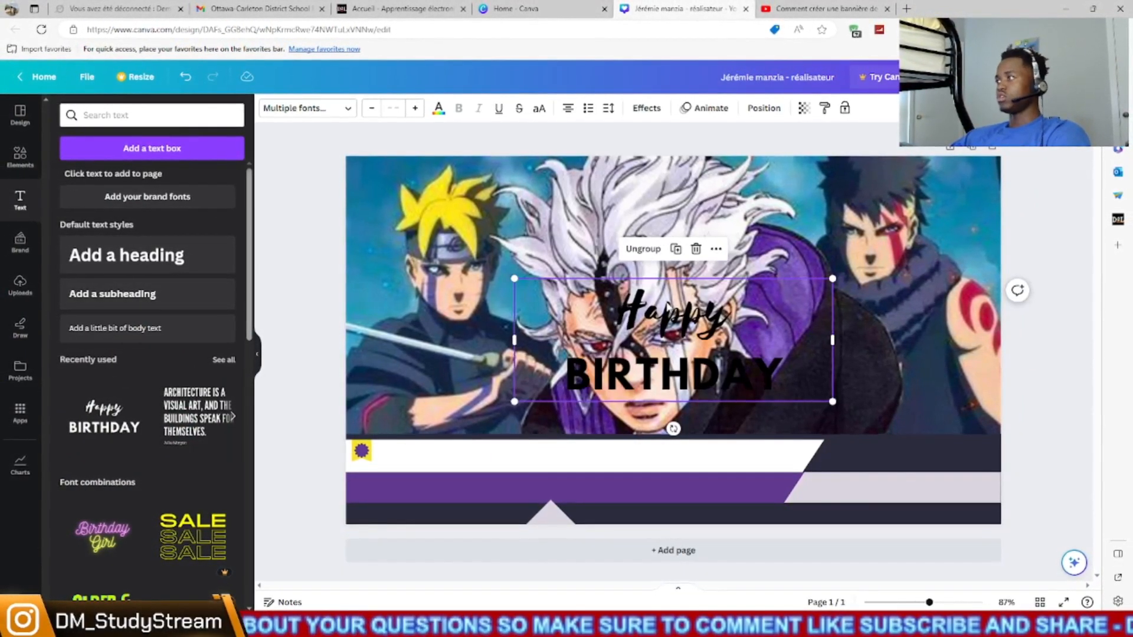
- Ungroup the text combination, remove "Happy", and place "BIRTHDAY" at font size 44 on the white bar beside the small badge
click(826, 319)
click(740, 317)
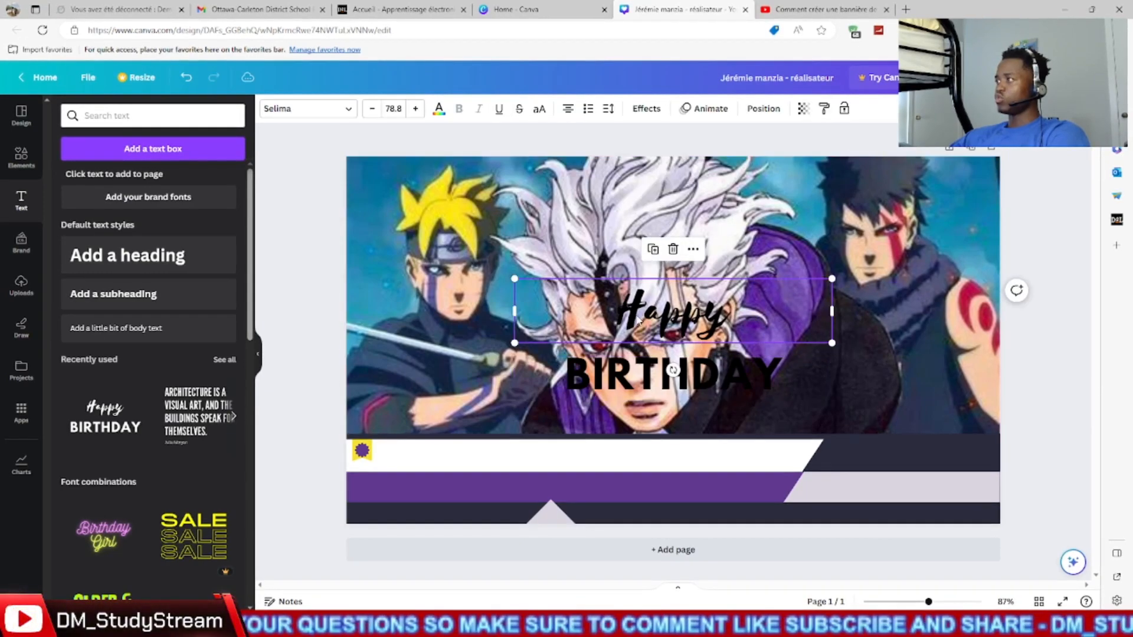
drag(672, 369, 494, 450)
drag(338, 436, 407, 447)
drag(502, 471, 476, 466)
- Replace "BIRTHDAY" with the director's full name in capitals and widen the text box so it fits on one line
double_click(476, 470)
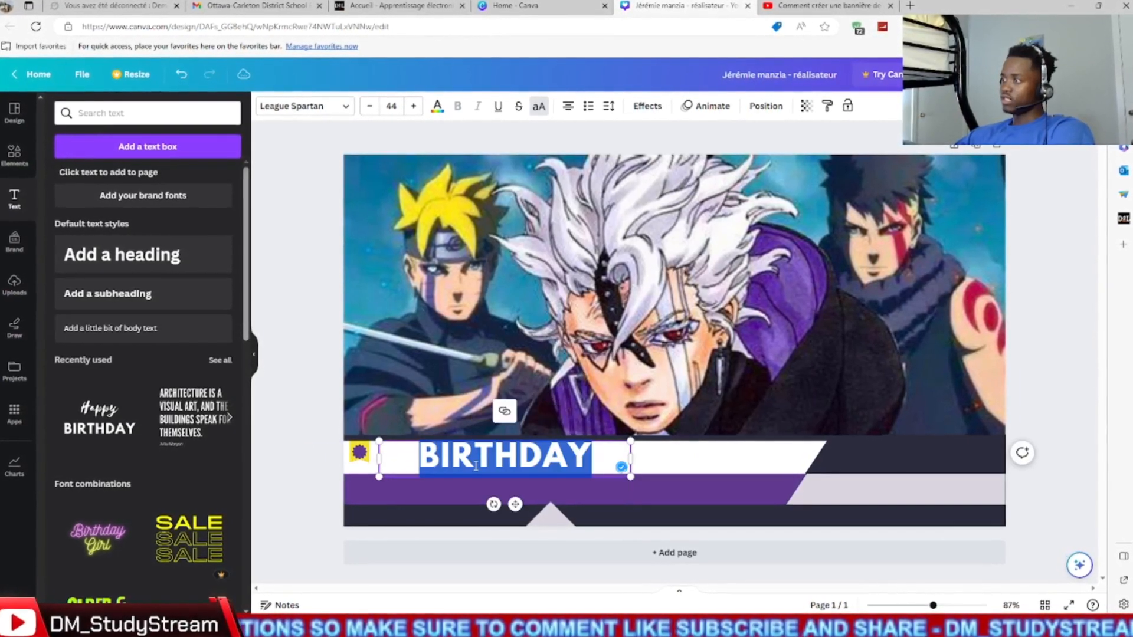
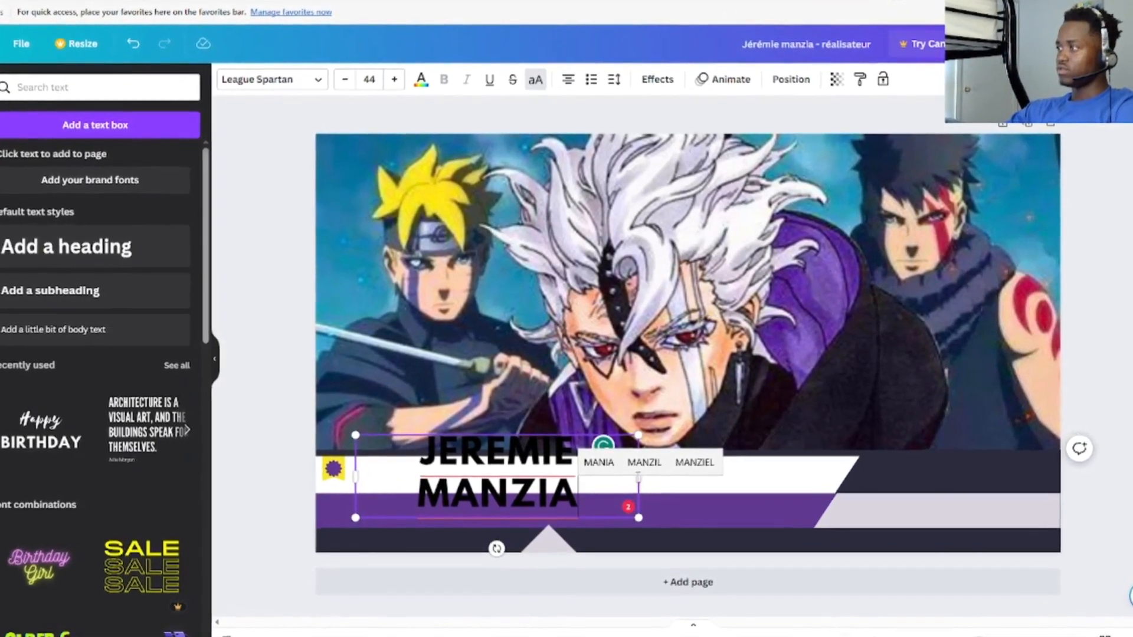
drag(639, 479, 768, 487)
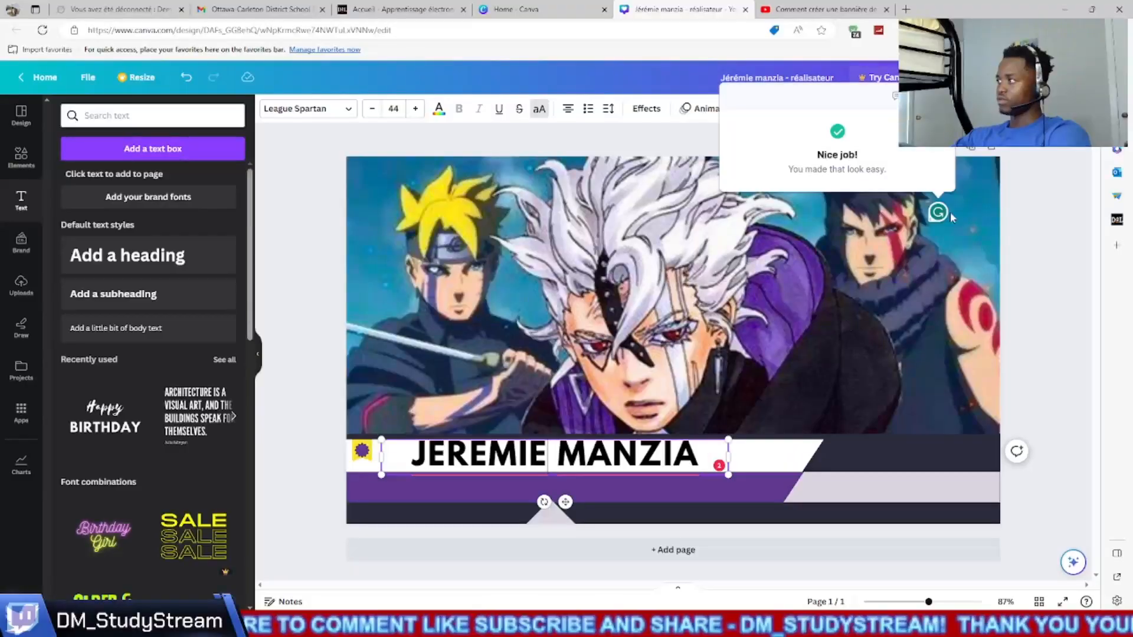
- Append "- RÉALISATEUR" to the title, widen its box, reduce the font size, reposition it in the white bar and colour it purple
text(- RÉALISATEUR)
drag(726, 449, 960, 443)
click(372, 109)
drag(888, 458, 772, 453)
click(439, 109)
click(125, 175)
click(614, 377)
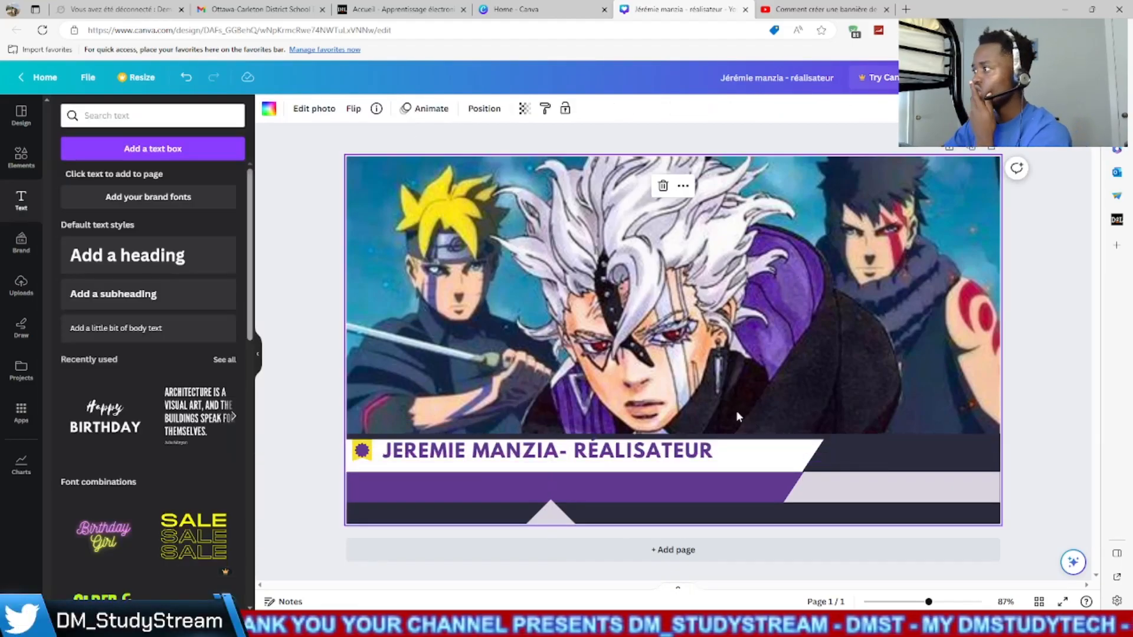
click(661, 453)
click(742, 371)
click(106, 425)
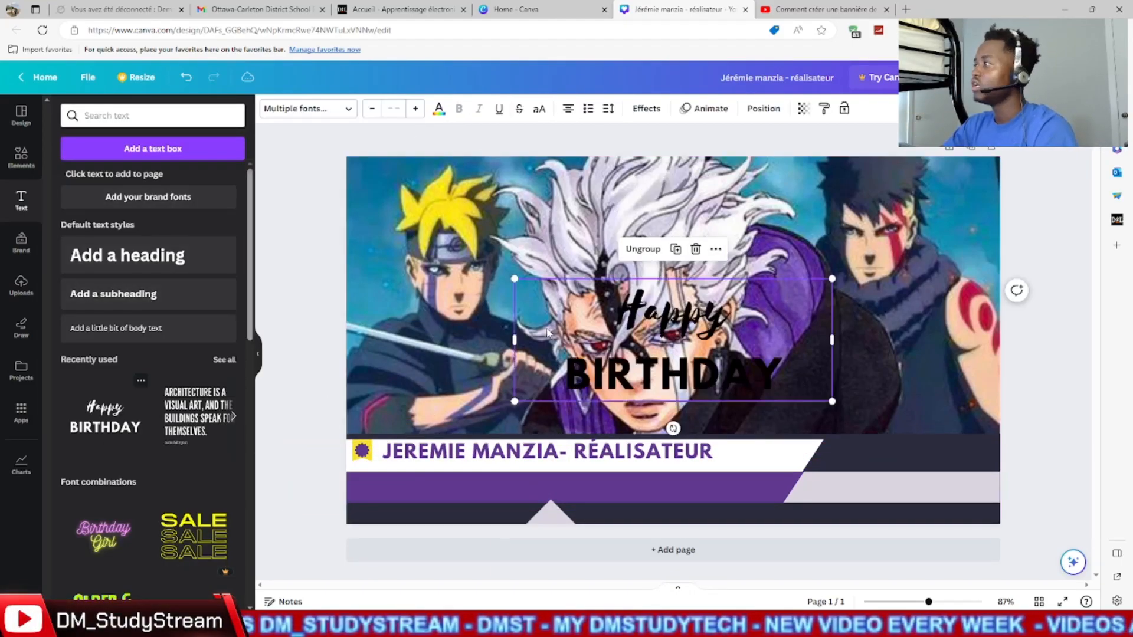
key(ctrl+z)
- Duplicate the title text, place the copy on the purple bar and colour it white
right_click(641, 454)
mouse_move(702, 476)
click(685, 412)
drag(649, 463, 648, 484)
click(439, 108)
click(69, 212)
- Replace the copied text with the pasted question starting "ET J'ALLAIS DEMANDER COMMENT HABILLER UNE VIDÉO" and fit its box to the purple bar
double_click(590, 483)
text(ET J'ALLAIS DEMANDER COMMENT HABILLER UNE VIDÉO GENRE COMMENT AFFICHER UN TITRE, PLACER UN LOGO MÊME QUAND ON VEUT SWITCHER ENTRE 2 CAMÉRA MAIS LE TITRE NE PUISSE PAS BOUGER)
drag(260, 395, 462, 460)
drag(462, 519, 346, 518)
drag(832, 519, 783, 518)
- Reduce the question's font size, left-align it and position it as three lines inside the purple bar
click(372, 108)
click(372, 109)
click(372, 109)
mouse_move(710, 508)
mouse_down()
mouse_move(873, 508)
mouse_move(770, 485)
mouse_move(696, 503)
mouse_up()
click(567, 108)
click(568, 108)
click(826, 490)
click(590, 486)
drag(347, 473, 354, 474)
click(767, 456)
click(785, 373)
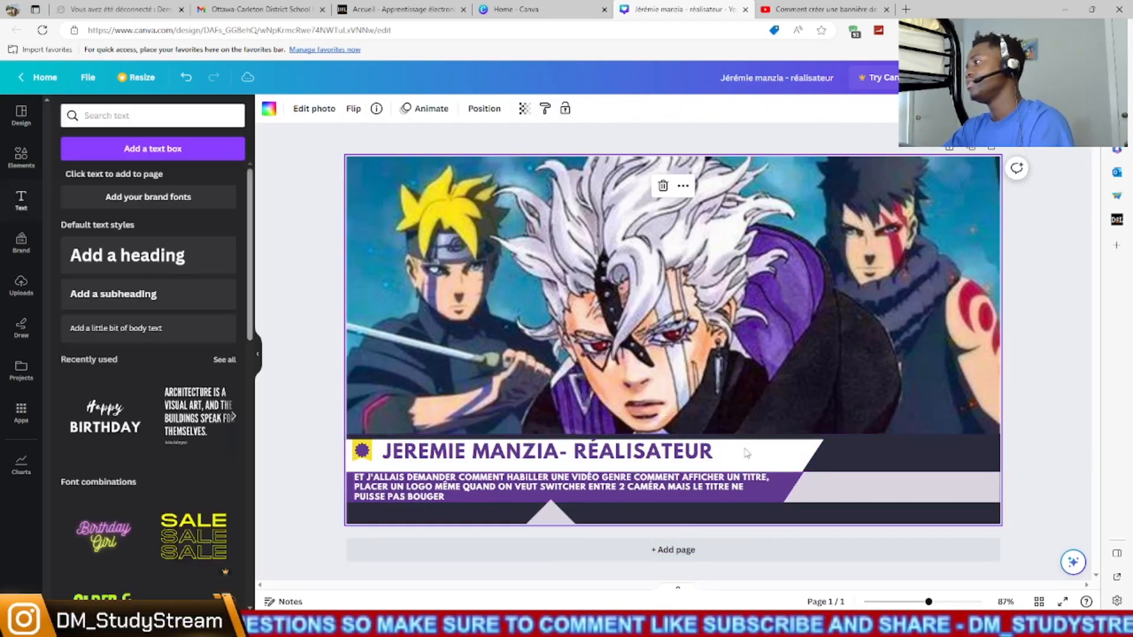
- Duplicate the title text, change the copy to "DMST" and narrow it onto the light grey strip
click(590, 452)
click(529, 412)
drag(596, 460, 880, 487)
double_click(880, 487)
text(DMST)
drag(548, 489, 932, 488)
drag(1040, 527, 912, 526)
- Duplicate the title text again, place the copy on the dark bottom strip and colour it white
click(590, 452)
click(529, 413)
drag(596, 461, 573, 516)
click(439, 109)
click(69, 212)
- Change the bottom strip text to "DM_STUDYSTREAM", scale it down and place it before the grey triangle
double_click(592, 512)
drag(824, 515, 566, 520)
text(DM_STUDYSTREAM)
drag(567, 512, 466, 512)
drag(449, 515, 511, 511)
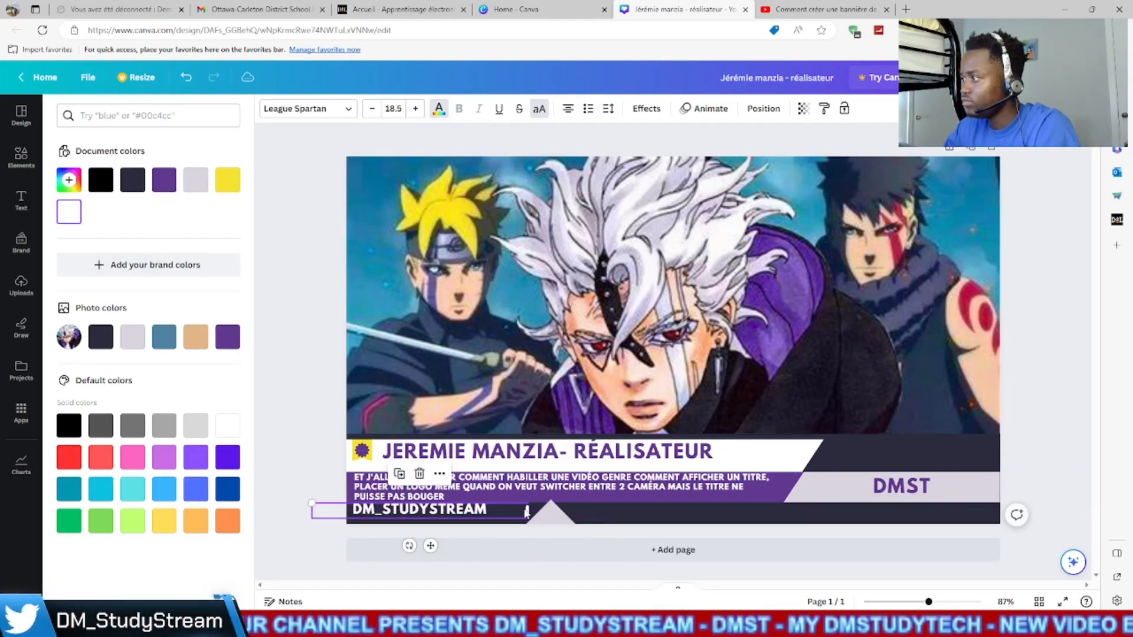
drag(312, 502, 367, 506)
drag(456, 538, 451, 540)
click(448, 529)
click(401, 246)
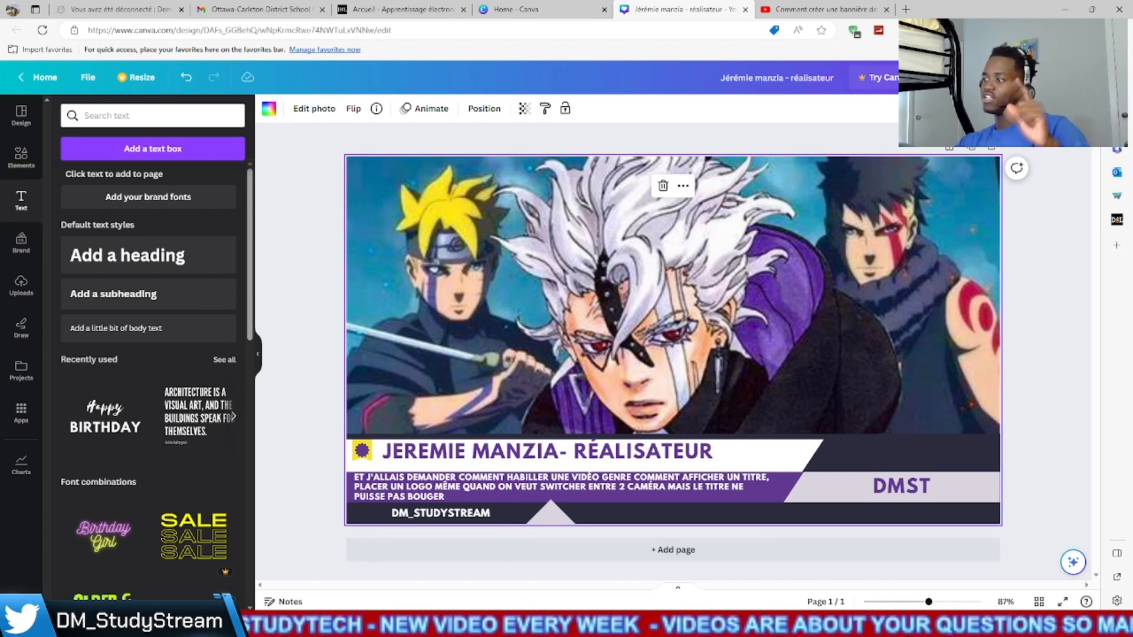
- Switch to OBS Studio and create a new Image source in the Tuto scene
key(alt+Tab)
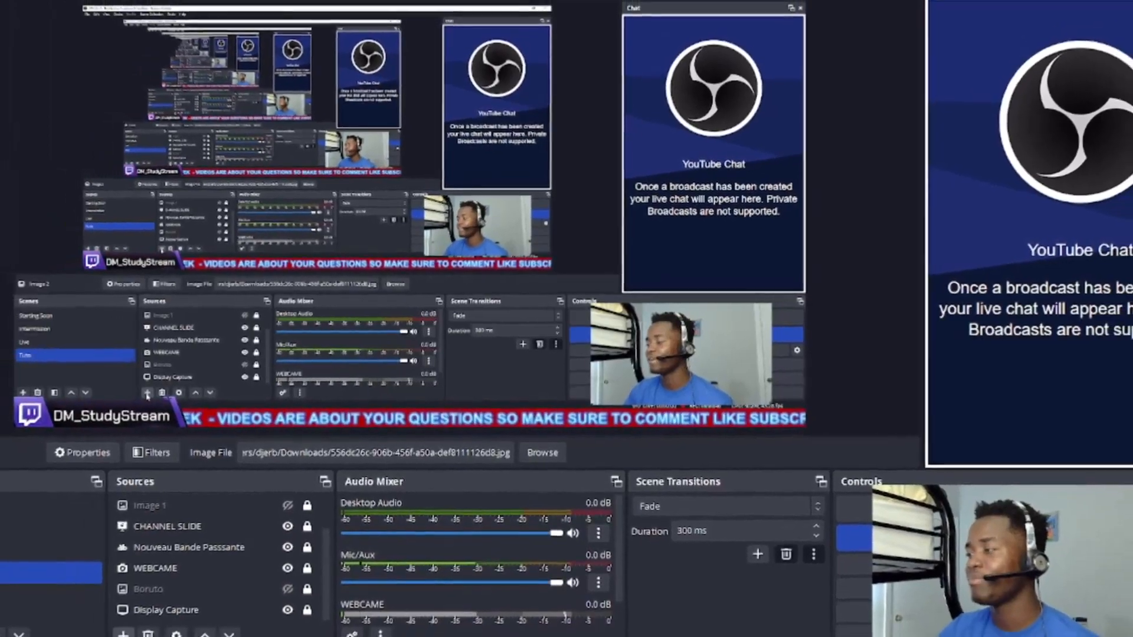
click(142, 624)
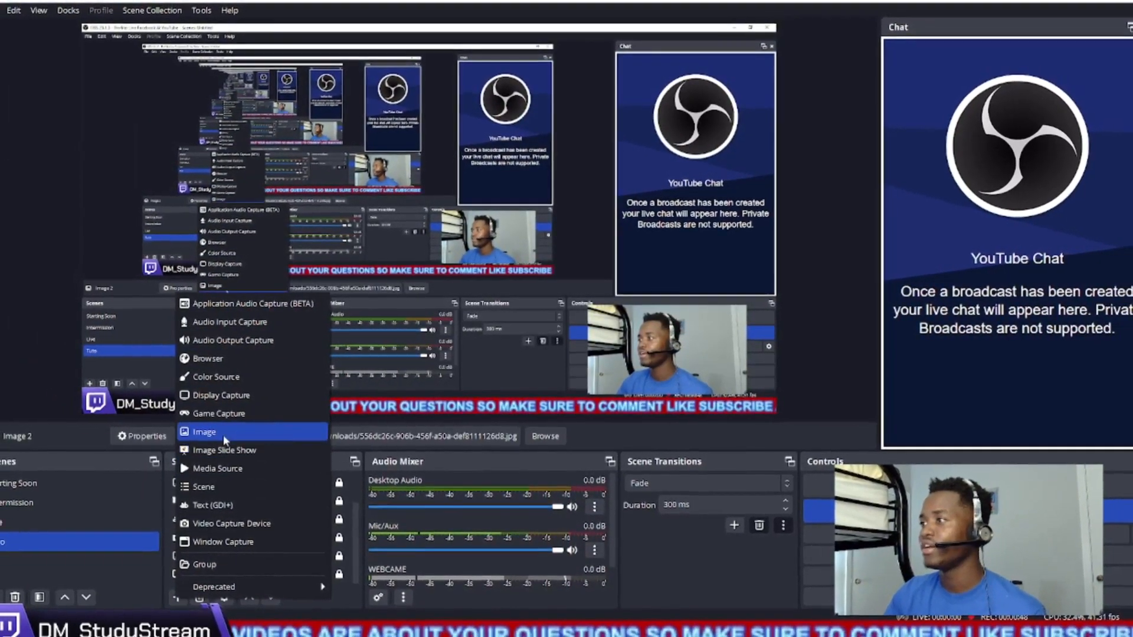
click(227, 432)
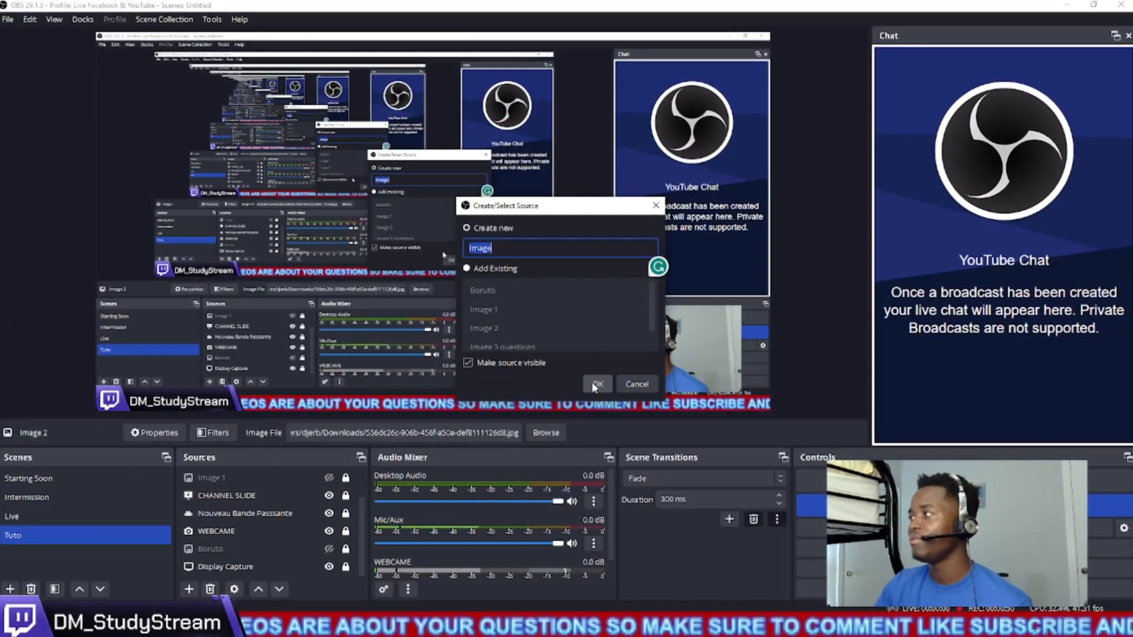
click(595, 385)
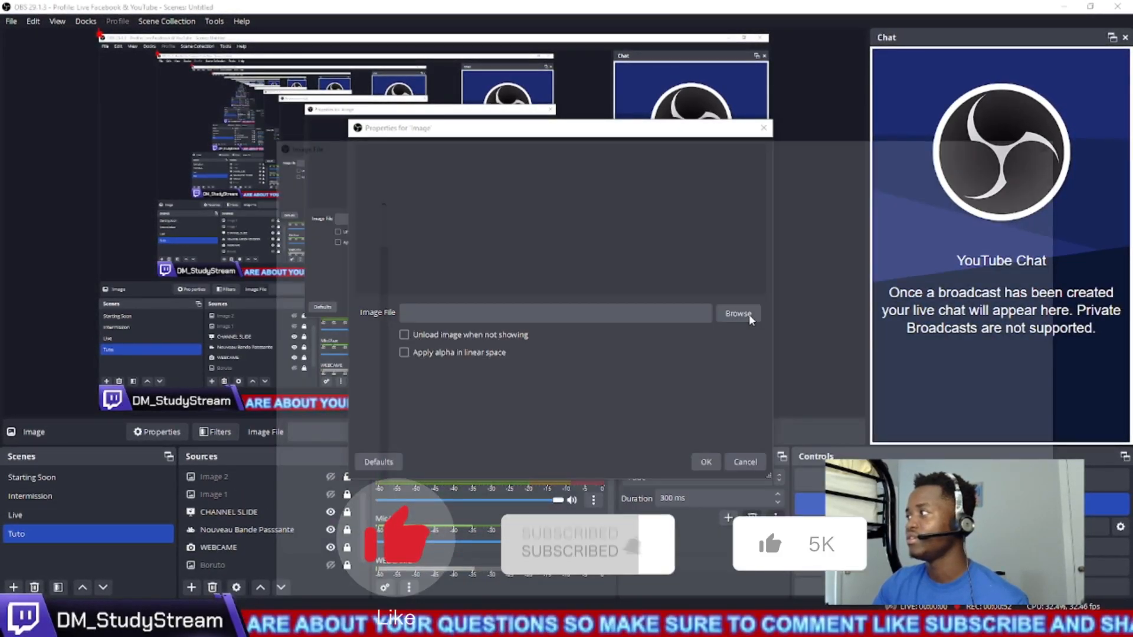
- Load the exported banner PNG from Downloads into the new image source, then hide that source
click(737, 314)
click(425, 236)
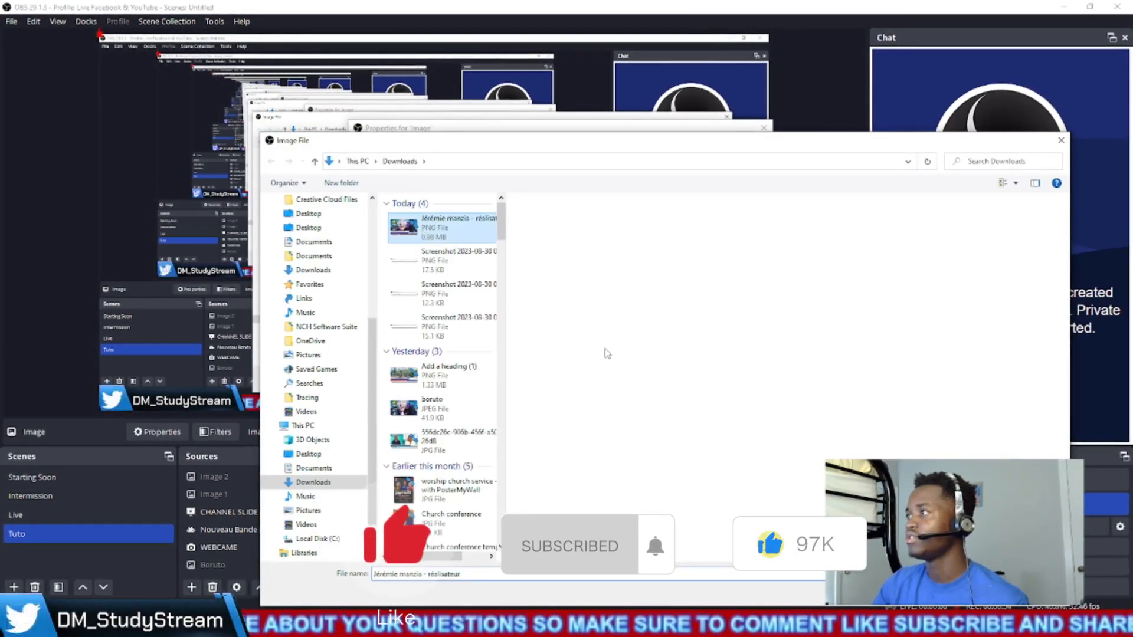
click(974, 593)
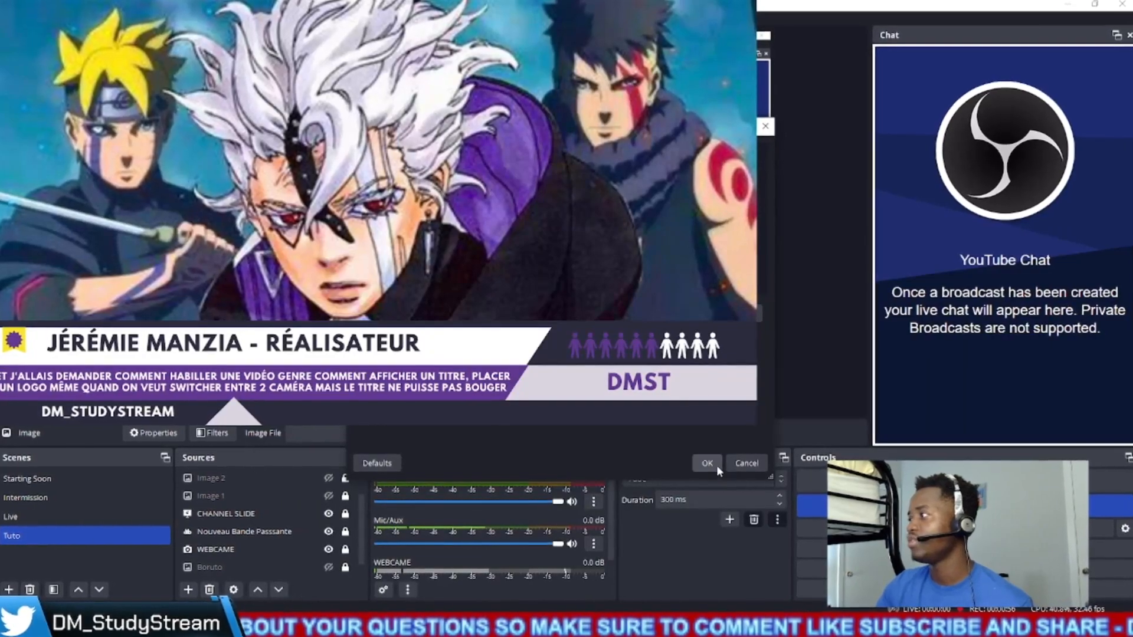
click(716, 465)
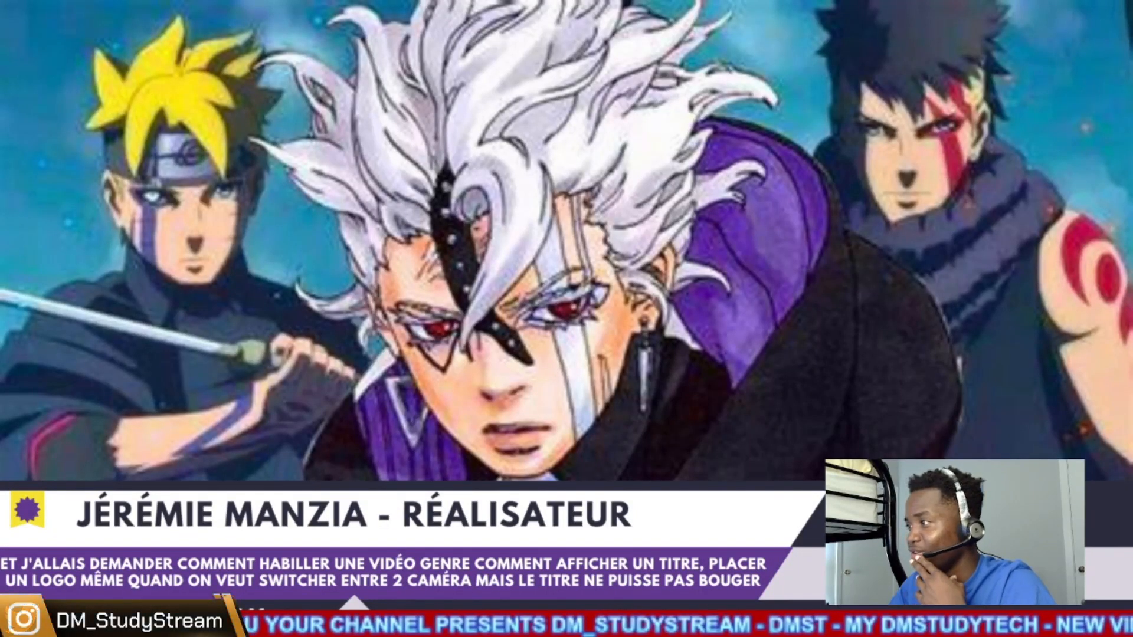
click(330, 496)
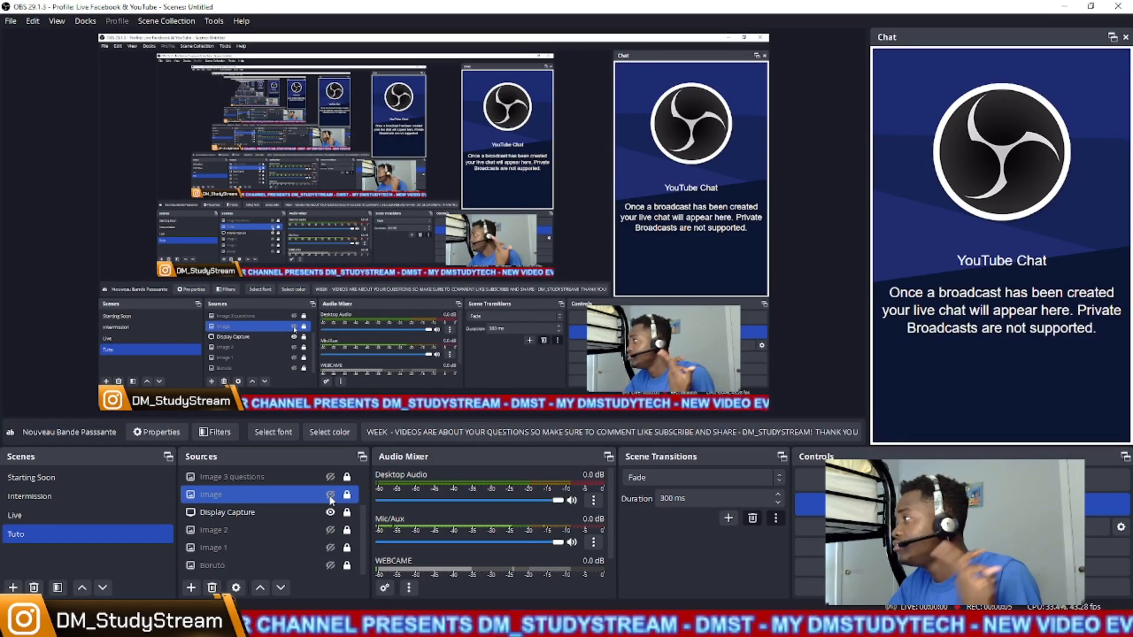
- Switch to the Edge window showing the YouTube comments and open remove.bg in a new tab
mouse_move(289, 599)
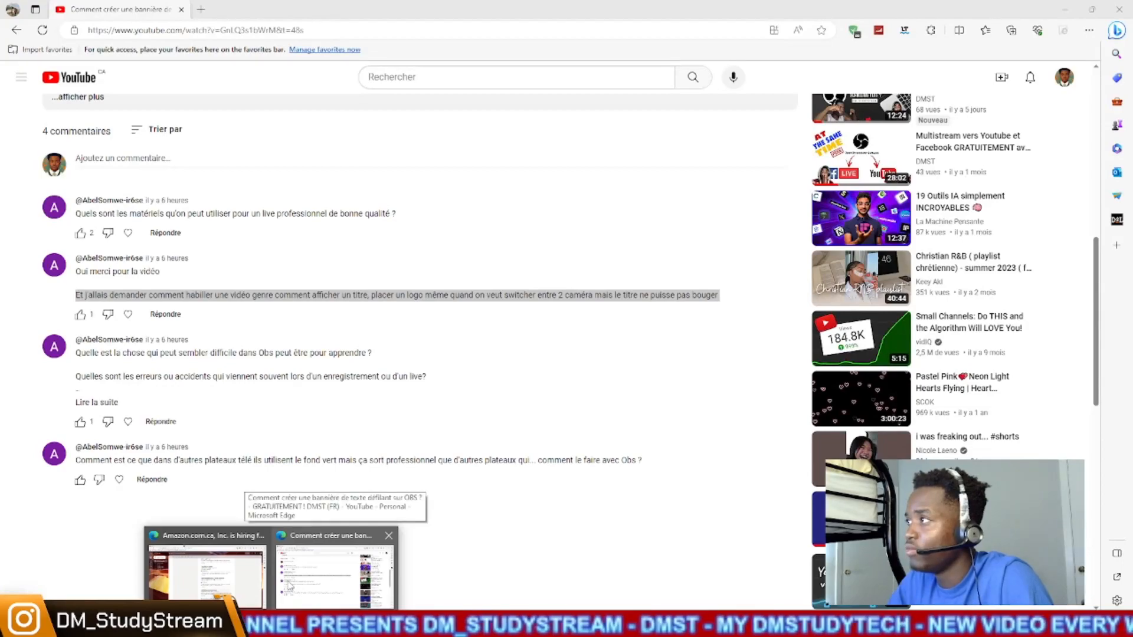
click(290, 586)
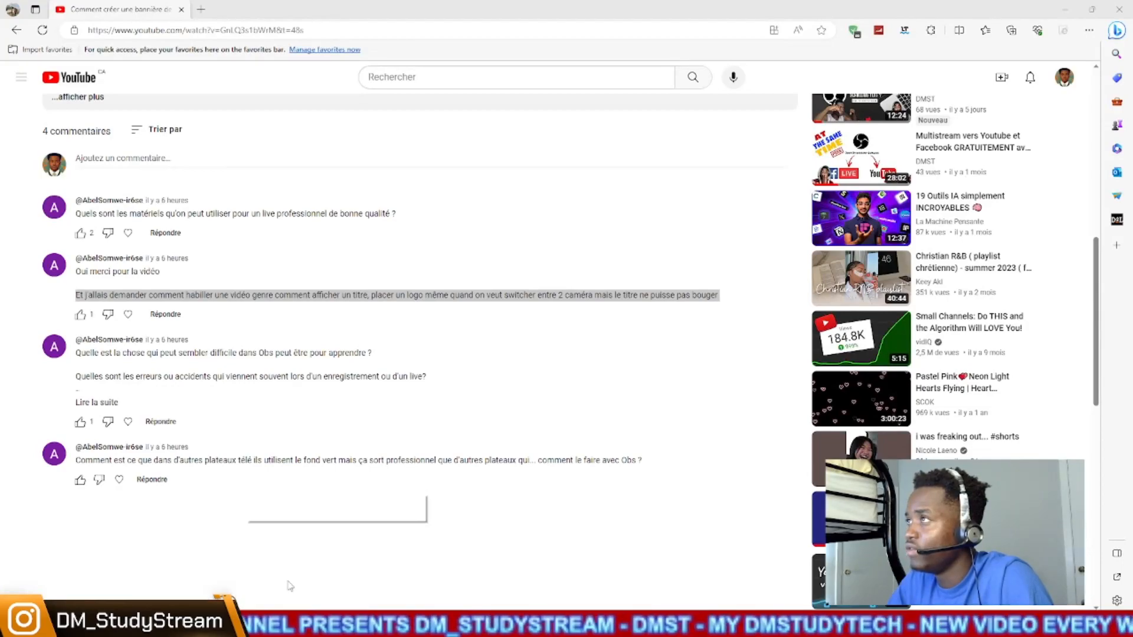
click(200, 9)
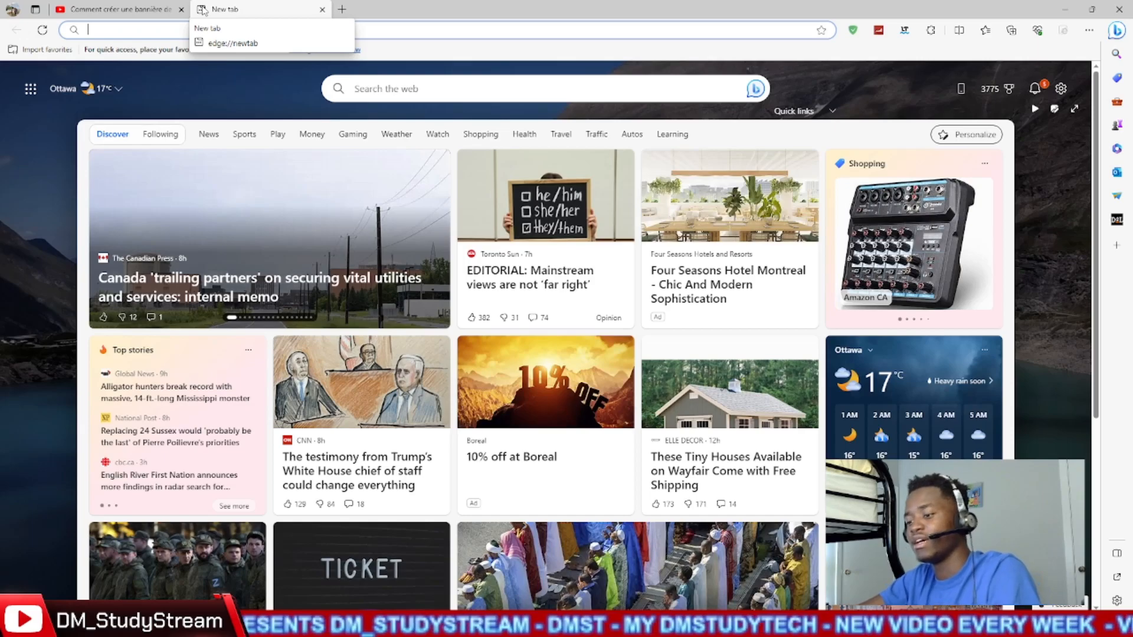
text(REM)
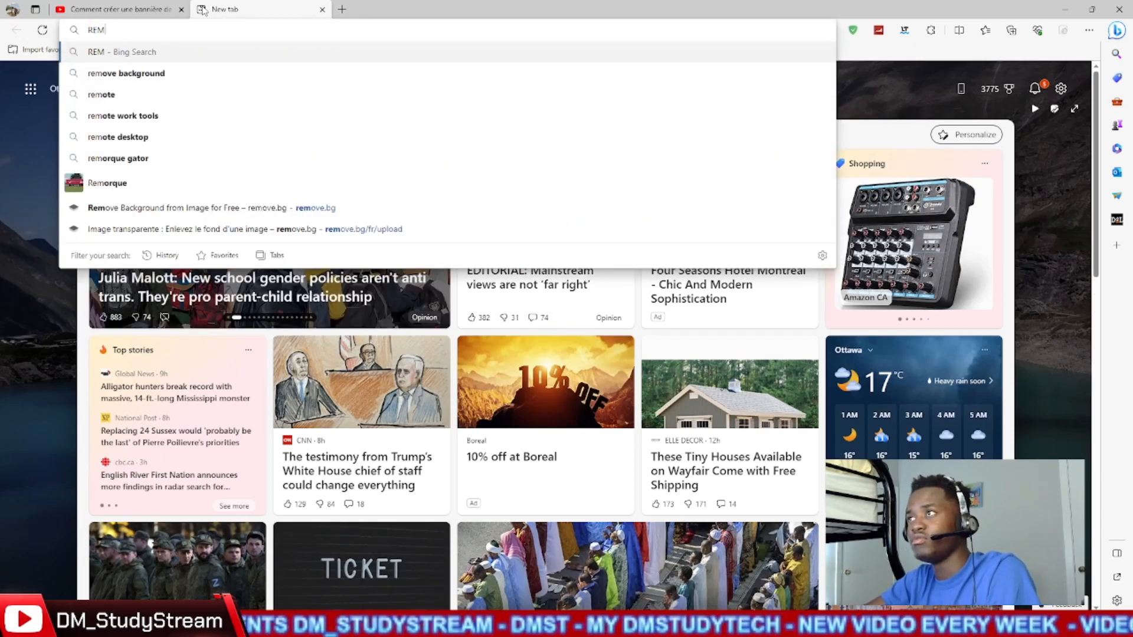
key(BackSpace)
key(BackSpace)
key(BackSpace)
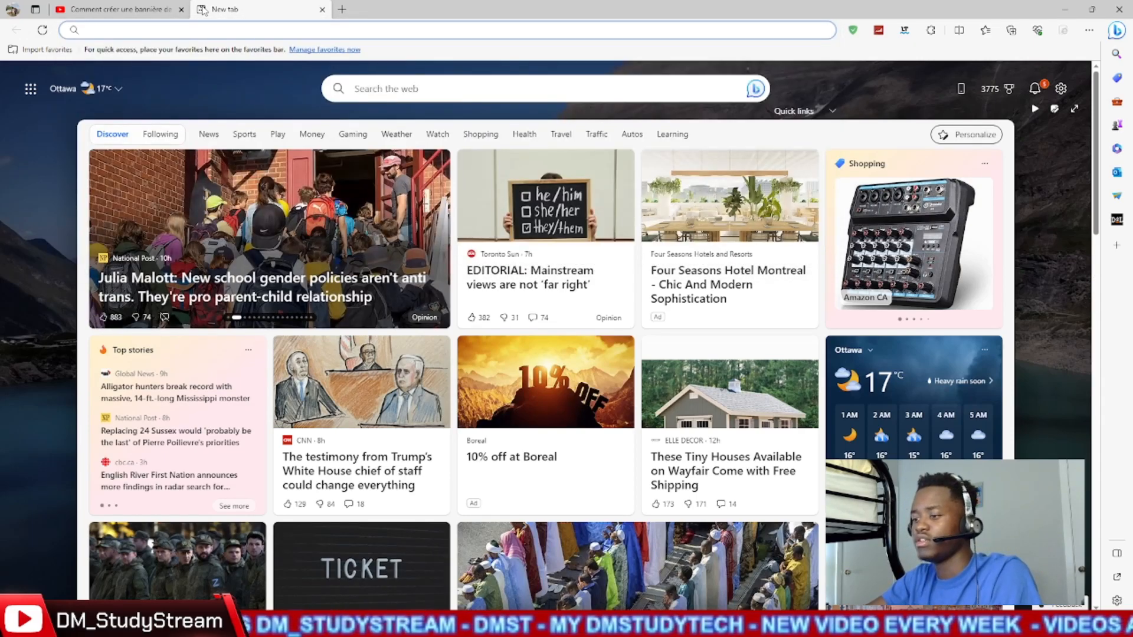
text(remou)
key(BackSpace)
text(ve)
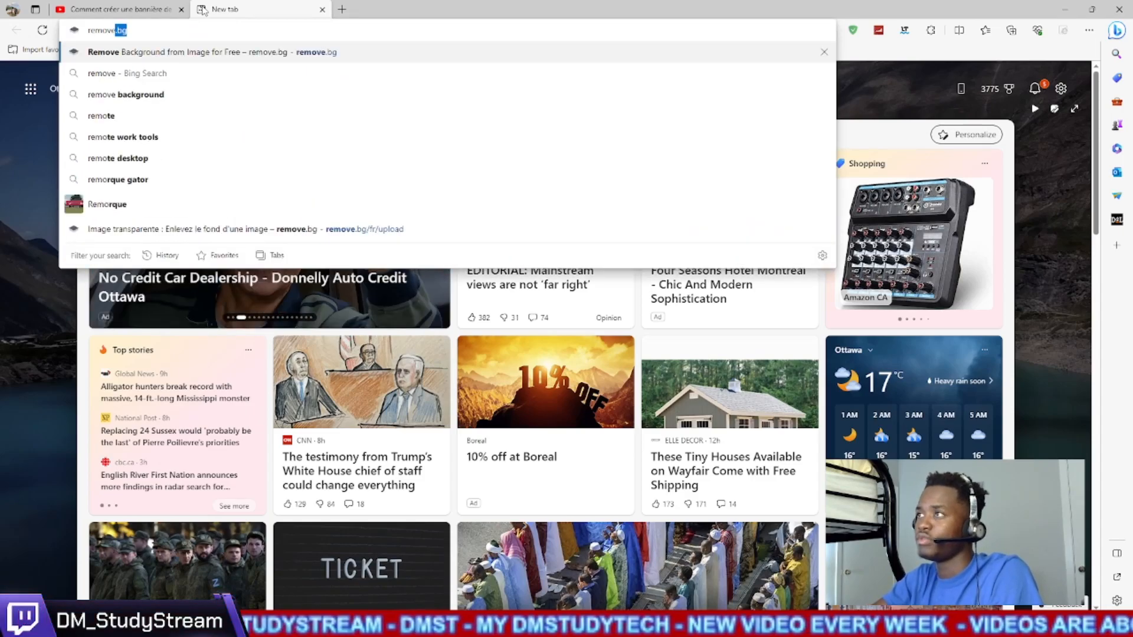
text(.)
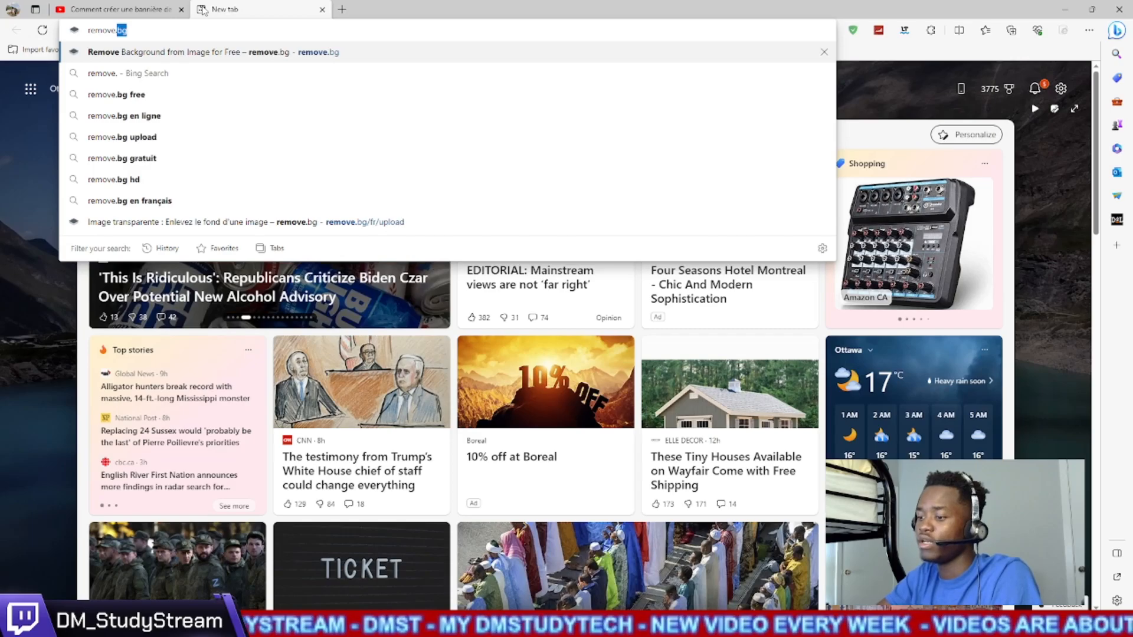
text(bg)
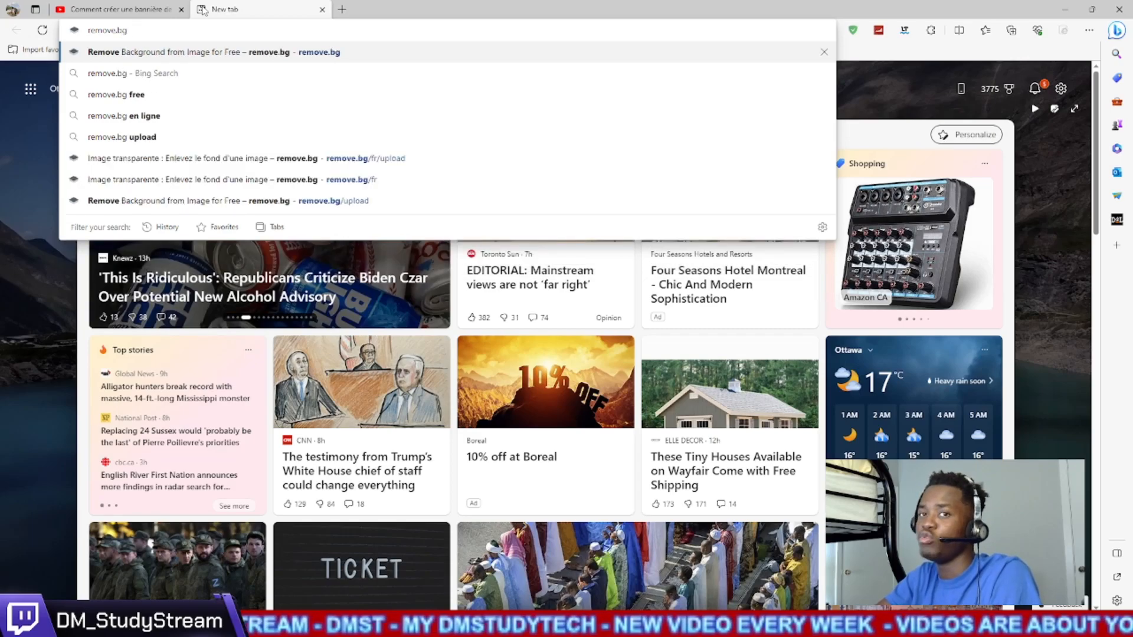
key(Return)
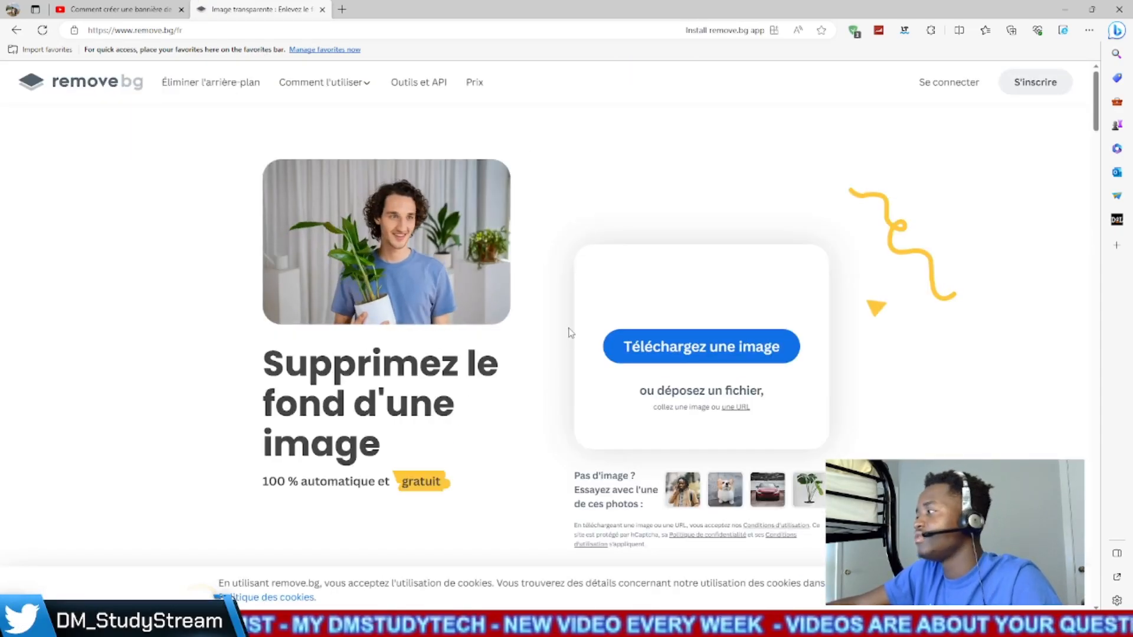
- Upload the exported banner PNG from Downloads to remove.bg for background removal
click(690, 355)
click(546, 443)
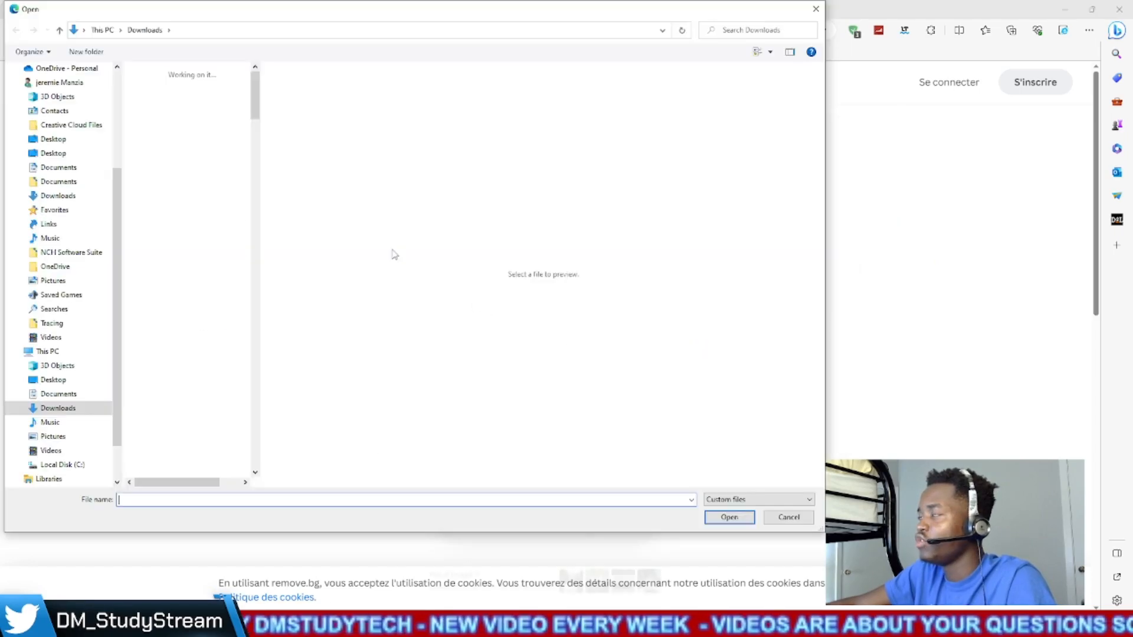
click(215, 109)
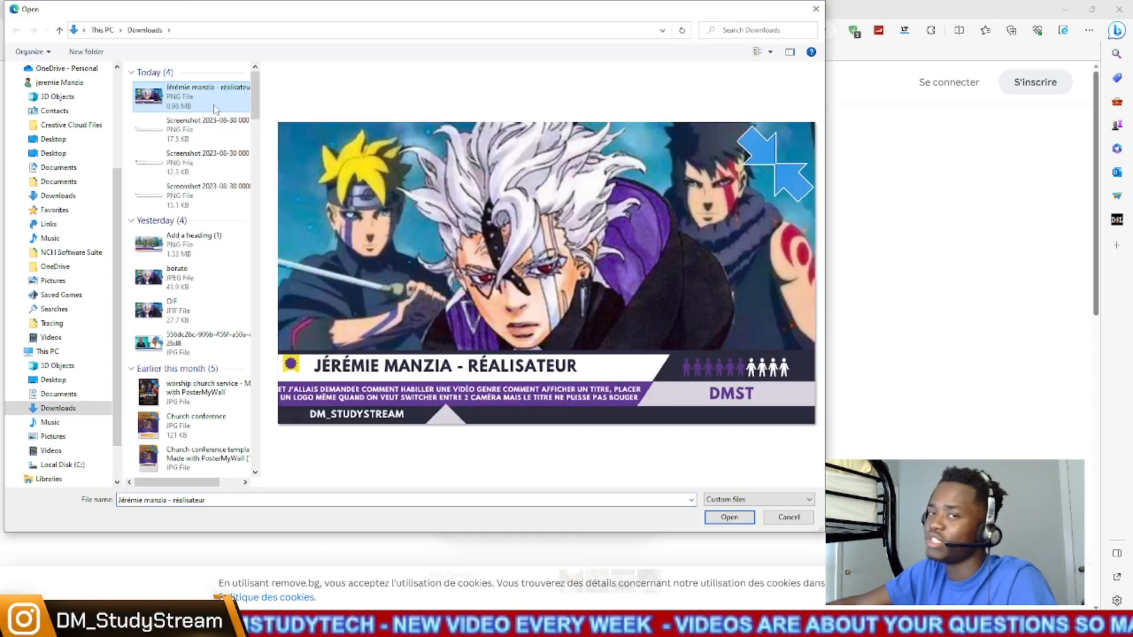
click(739, 522)
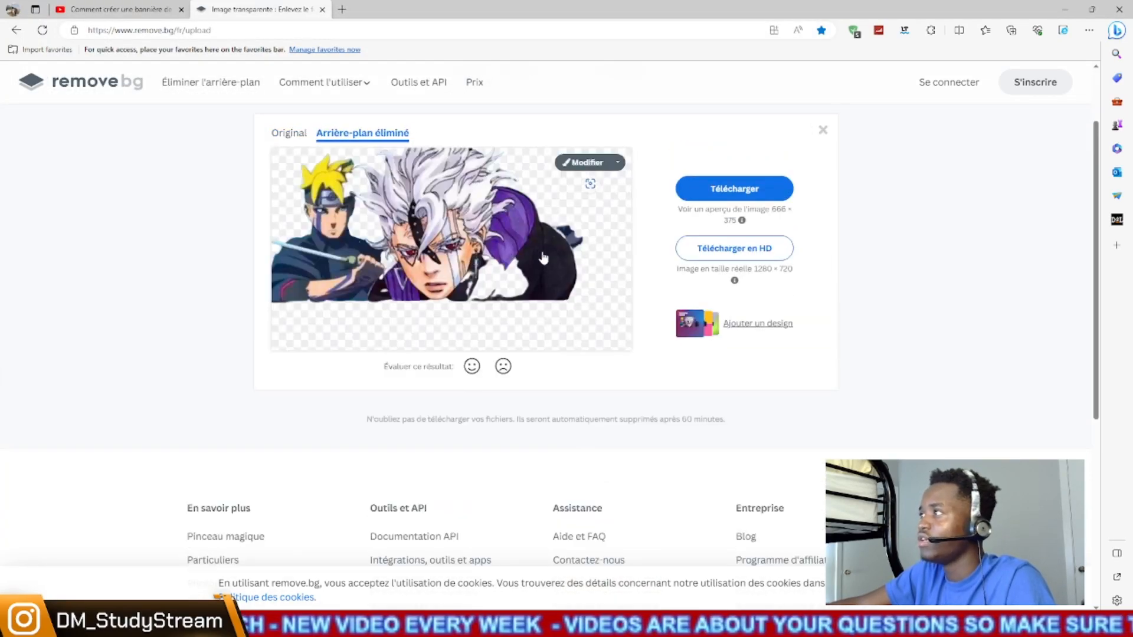
click(609, 165)
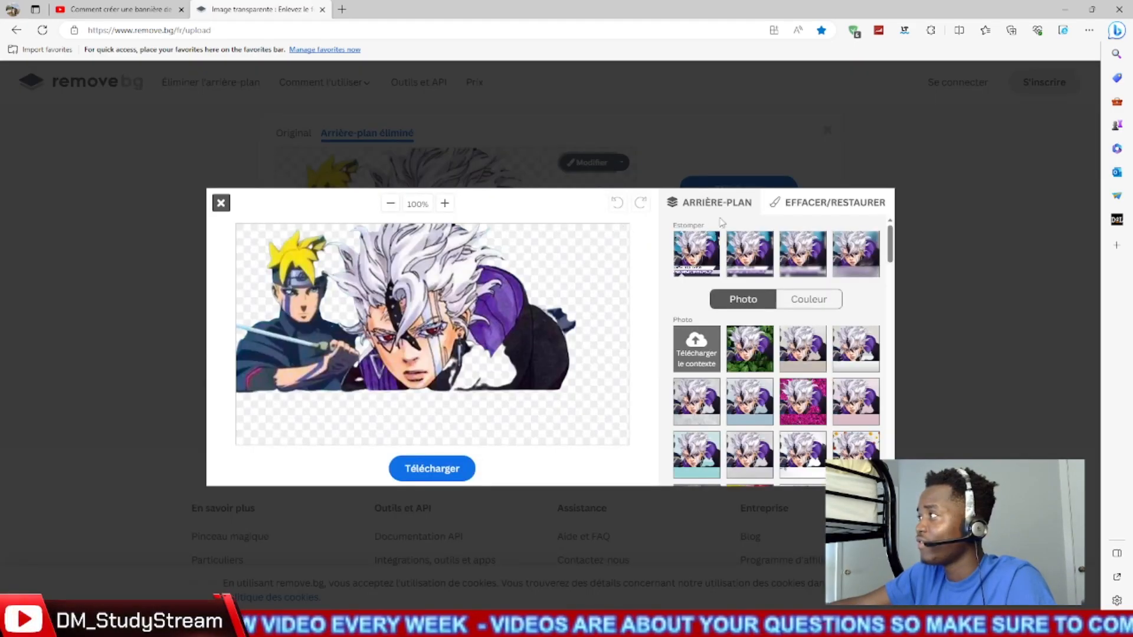
click(797, 207)
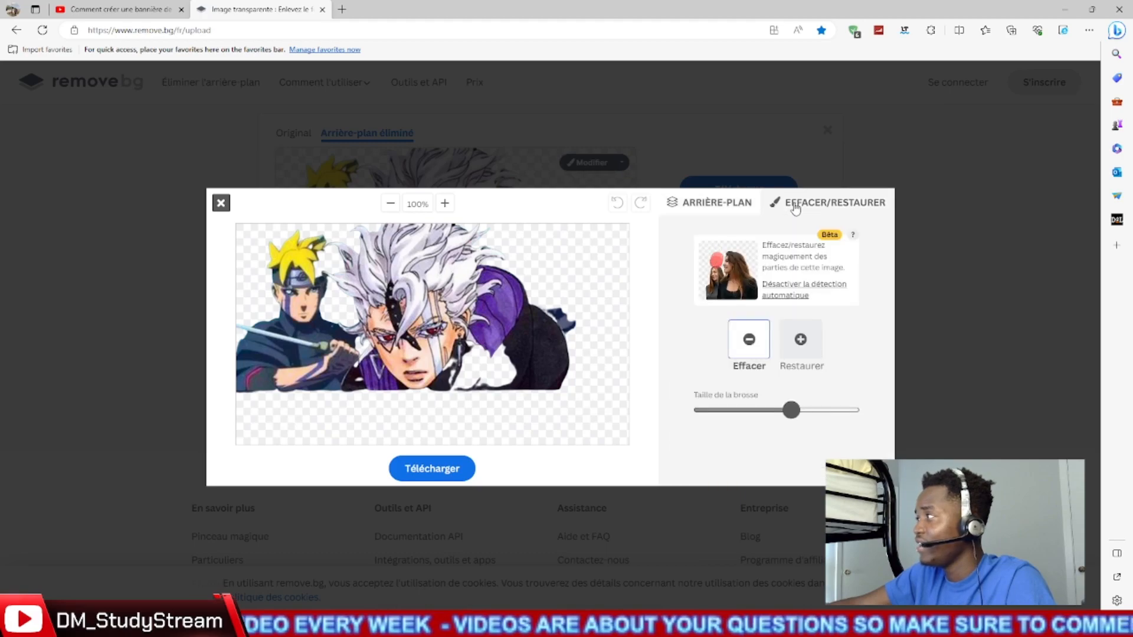
click(221, 203)
- Open the erase/restore editor for the uploaded image and restore the lower-third banner's name bar, description line and DMST block
click(575, 164)
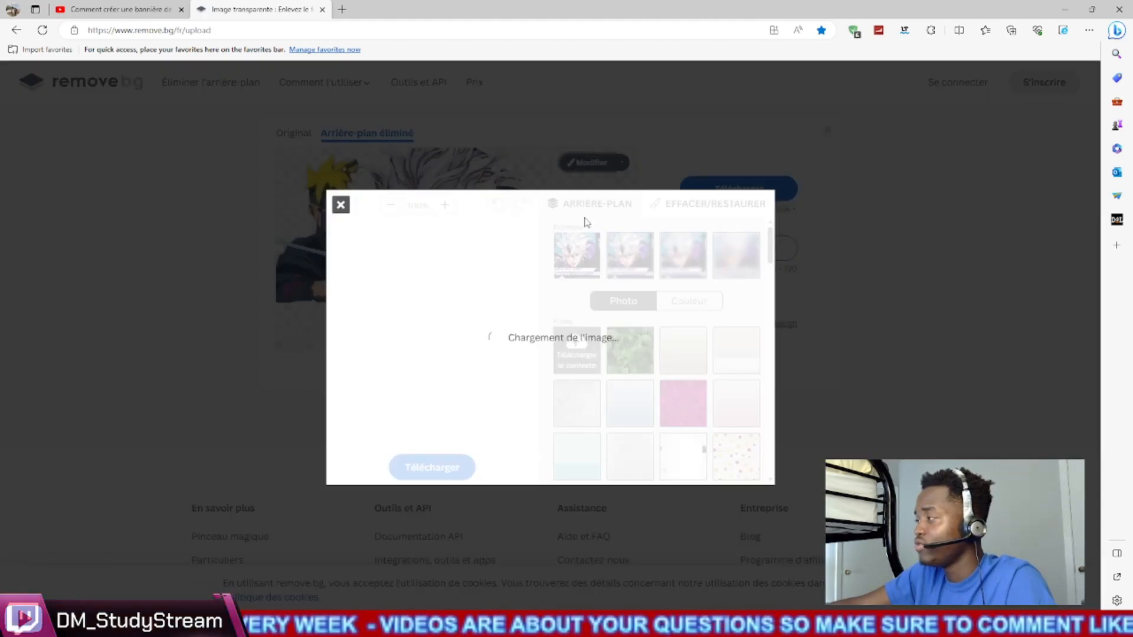
click(796, 206)
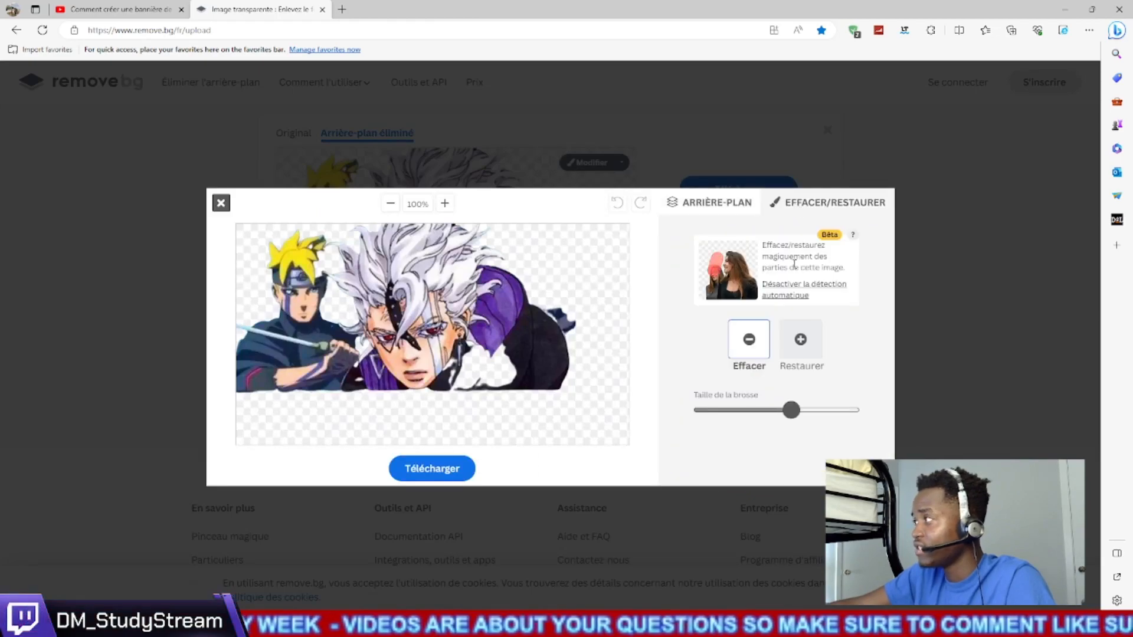
click(791, 353)
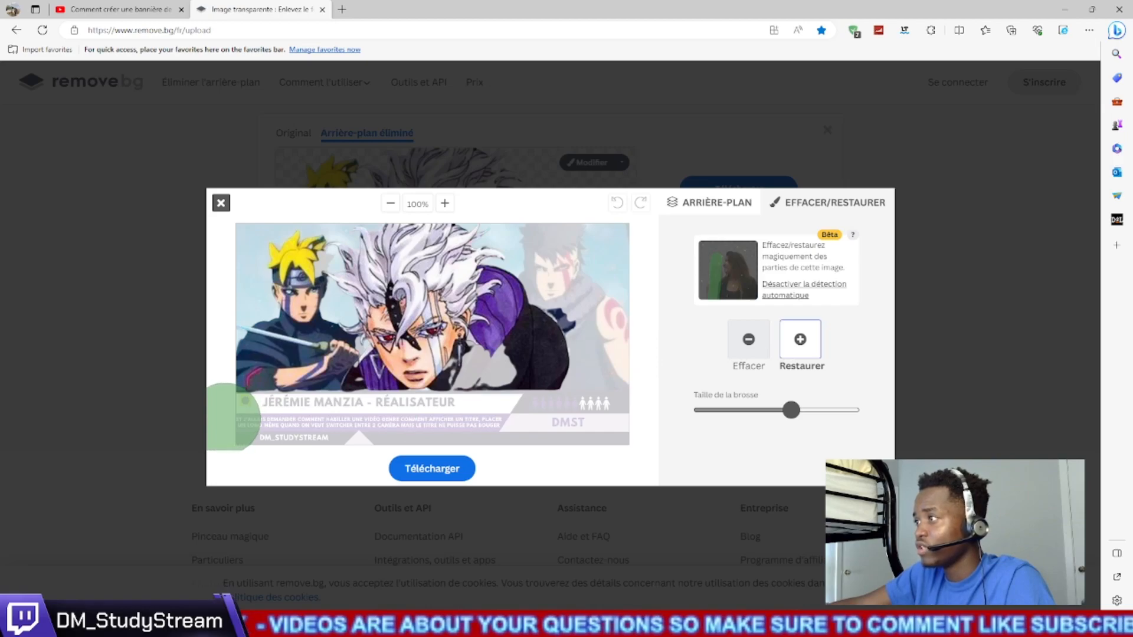
mouse_move(374, 422)
mouse_down()
mouse_move(610, 410)
mouse_move(283, 406)
mouse_move(221, 416)
mouse_up()
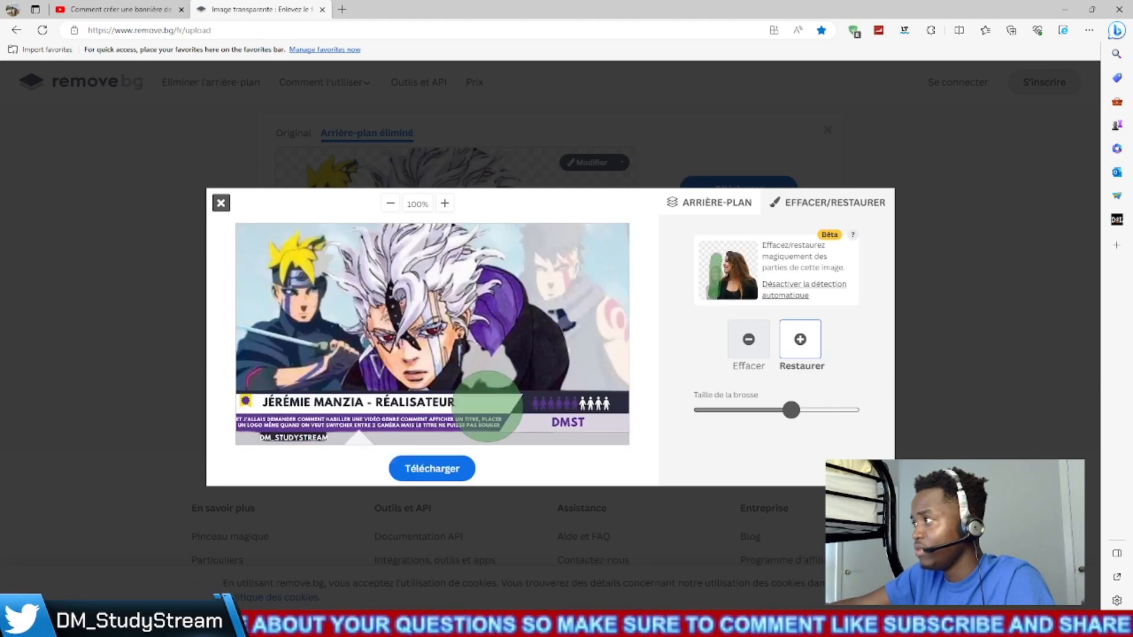
- Erase the anime characters above the banner, and reactivate the Restore brush for its lower strip
click(760, 353)
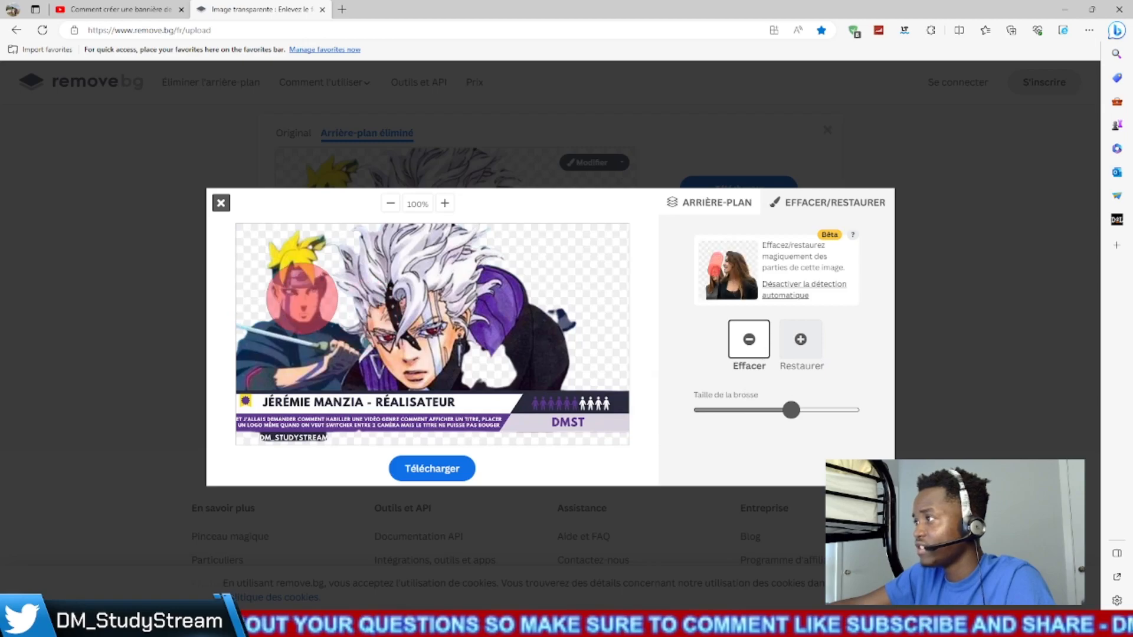
mouse_move(263, 262)
mouse_down()
mouse_move(398, 262)
mouse_move(539, 296)
mouse_move(564, 322)
mouse_move(550, 349)
mouse_move(273, 337)
mouse_move(256, 354)
mouse_move(387, 367)
mouse_move(558, 350)
mouse_up()
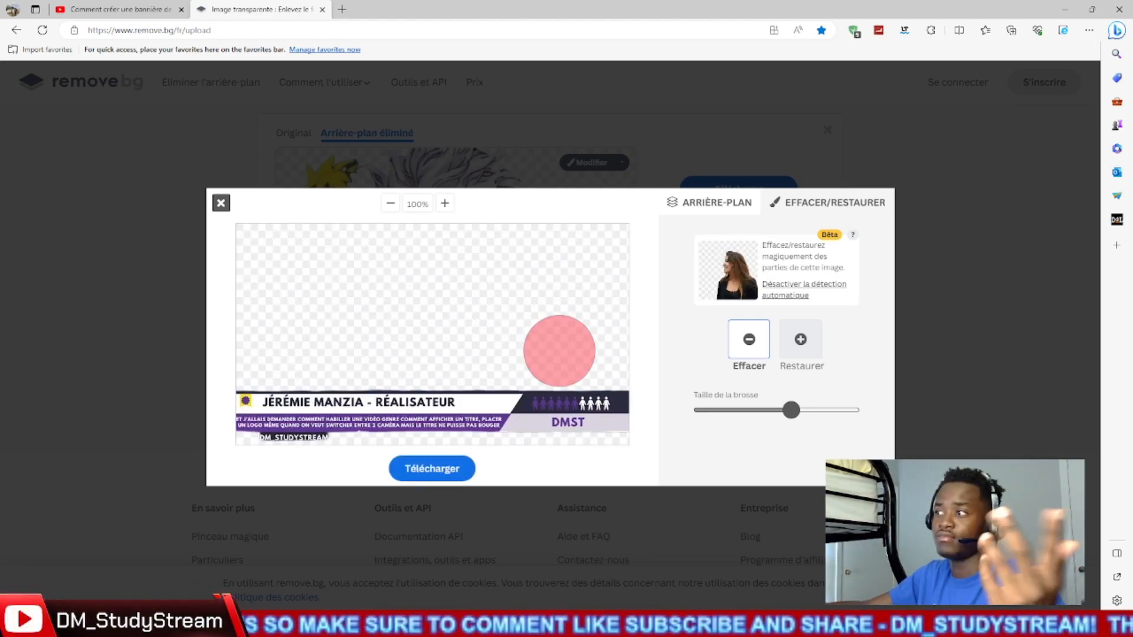
click(800, 339)
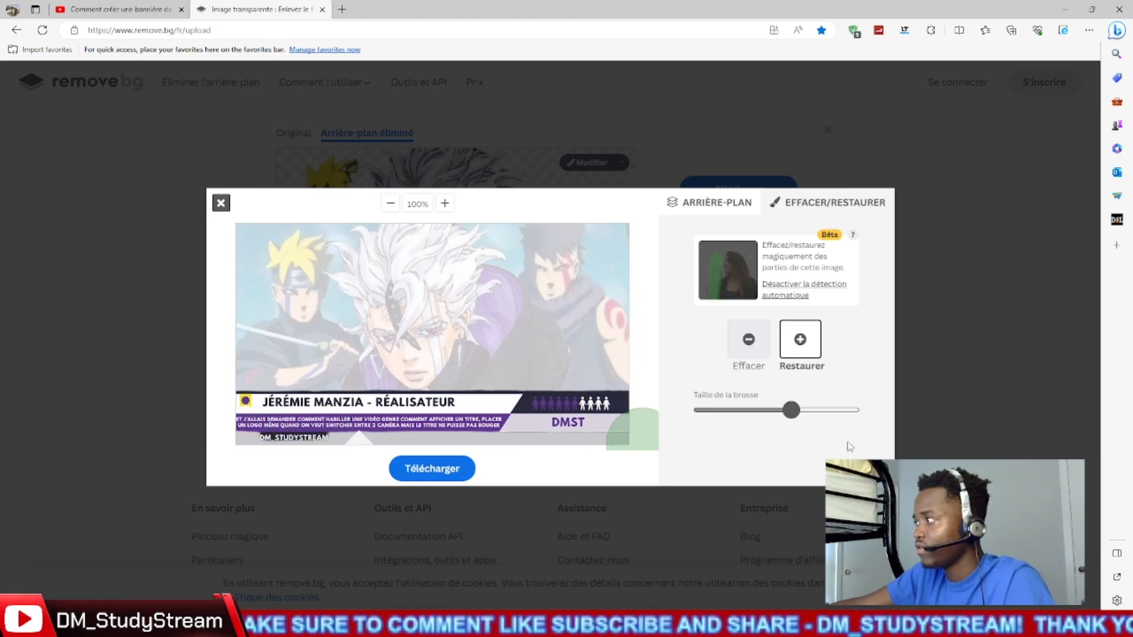
- Switch to OBS Studio, replace the hidden Image source's file with the removebg-preview banner PNG from Downloads, and show the source
key(alt+Tab)
click(191, 588)
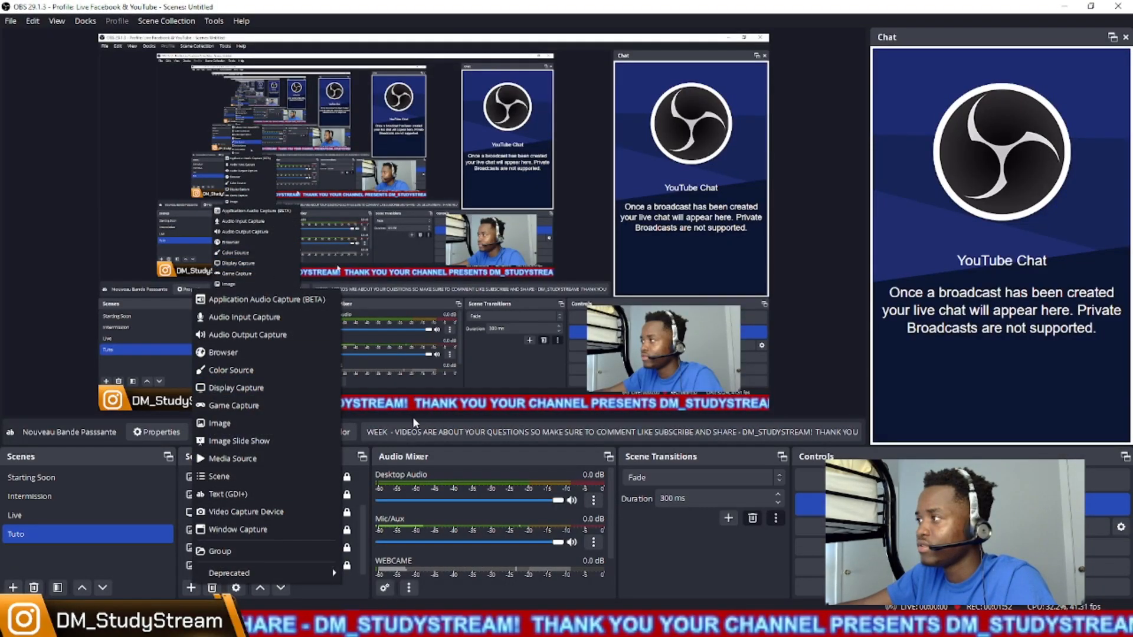
click(397, 456)
double_click(233, 494)
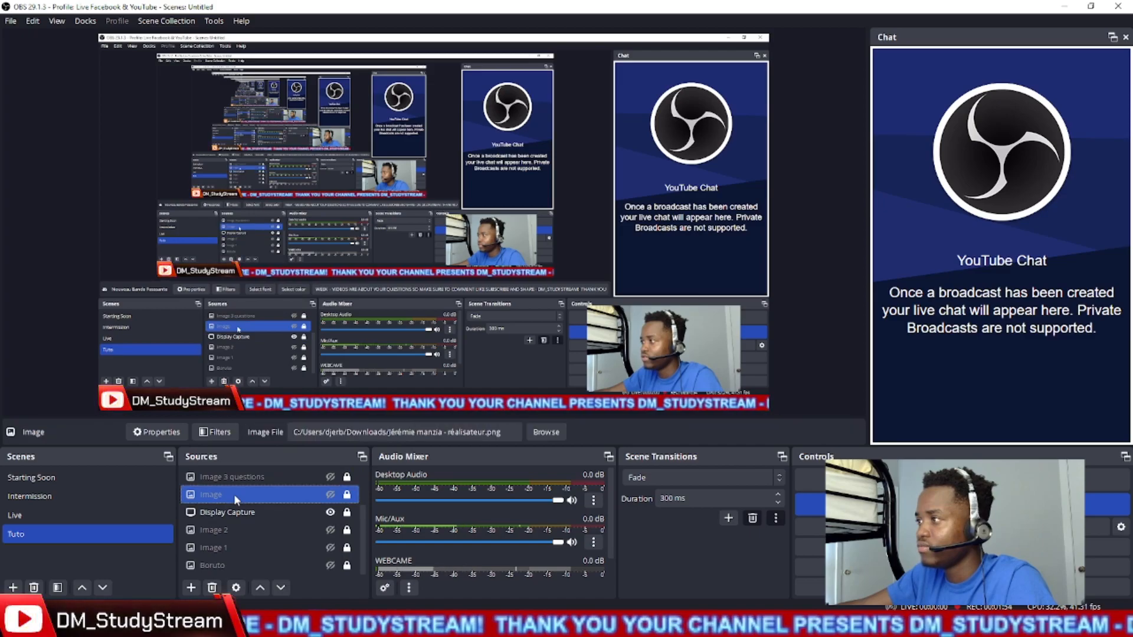
click(736, 319)
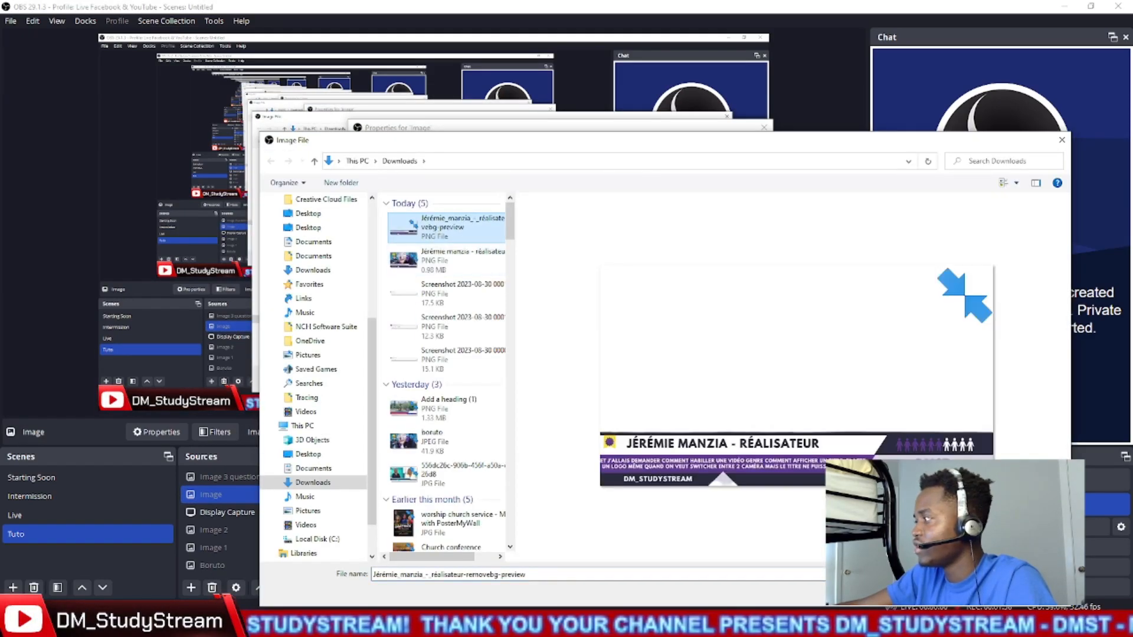
click(963, 593)
click(708, 463)
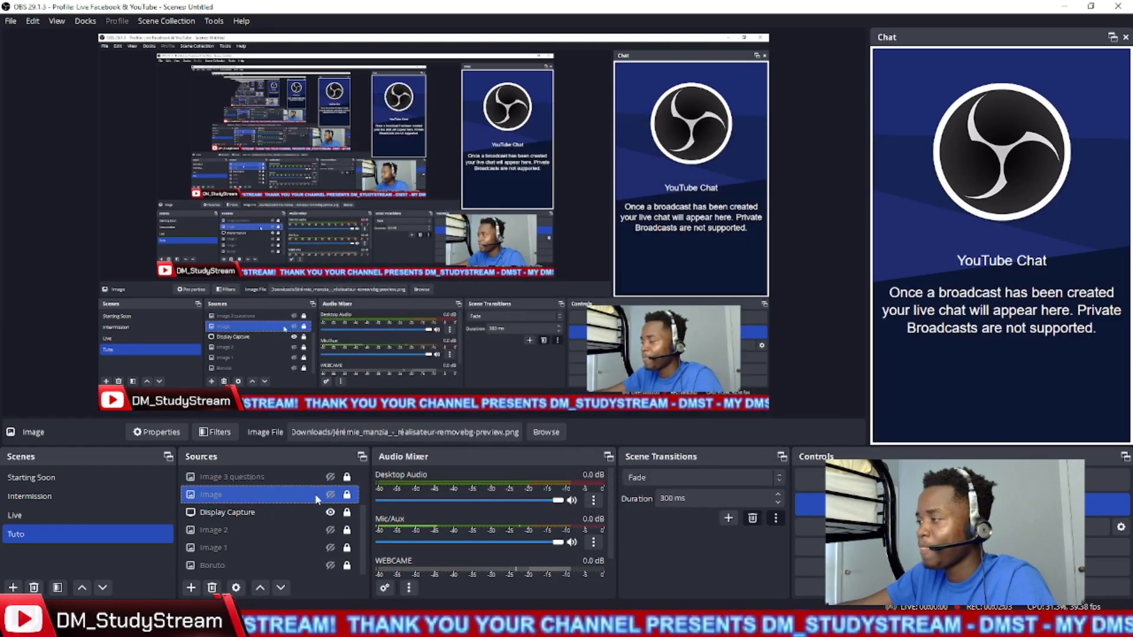
click(330, 494)
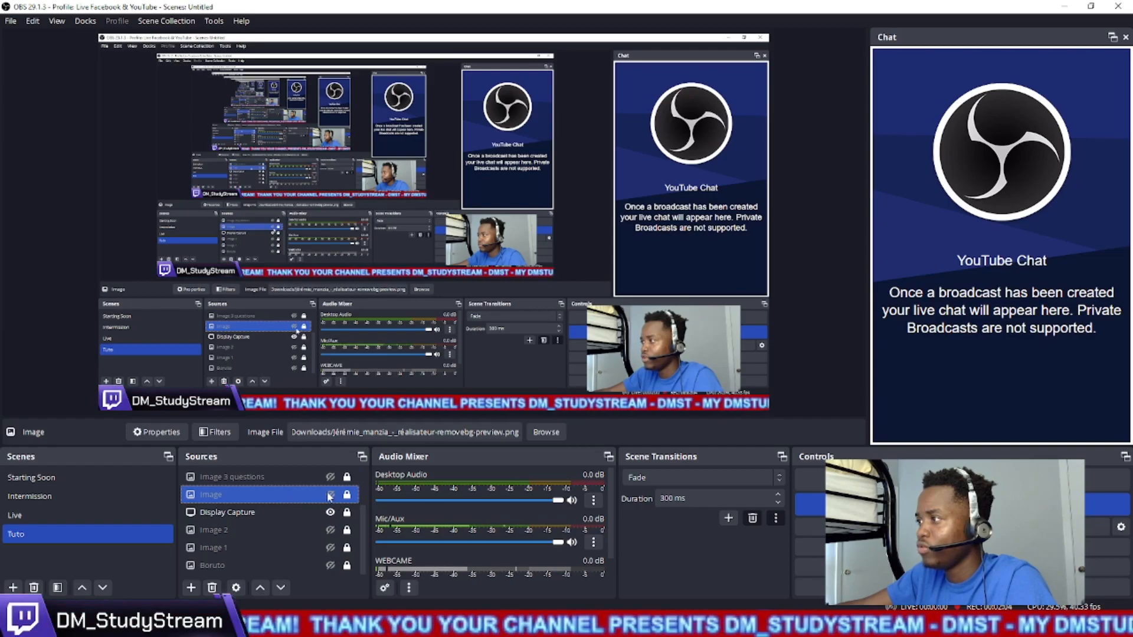